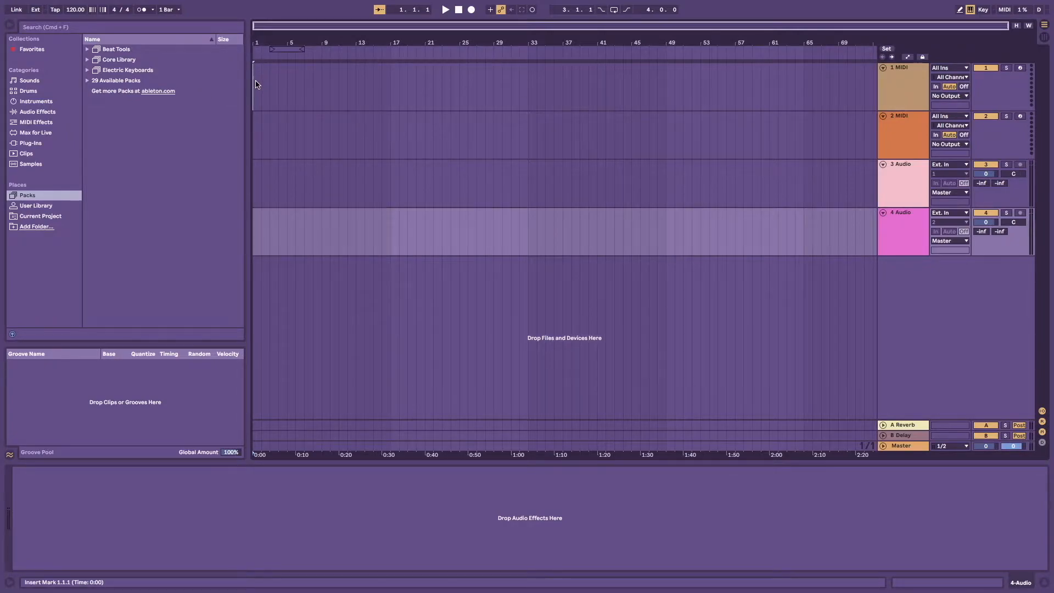
- Look over the first MIDI track's timeline and compare the Arrangement view with the Session view
{"action": "left_click_drag", "start_coordinate": [255, 88], "coordinate": [823, 100]}
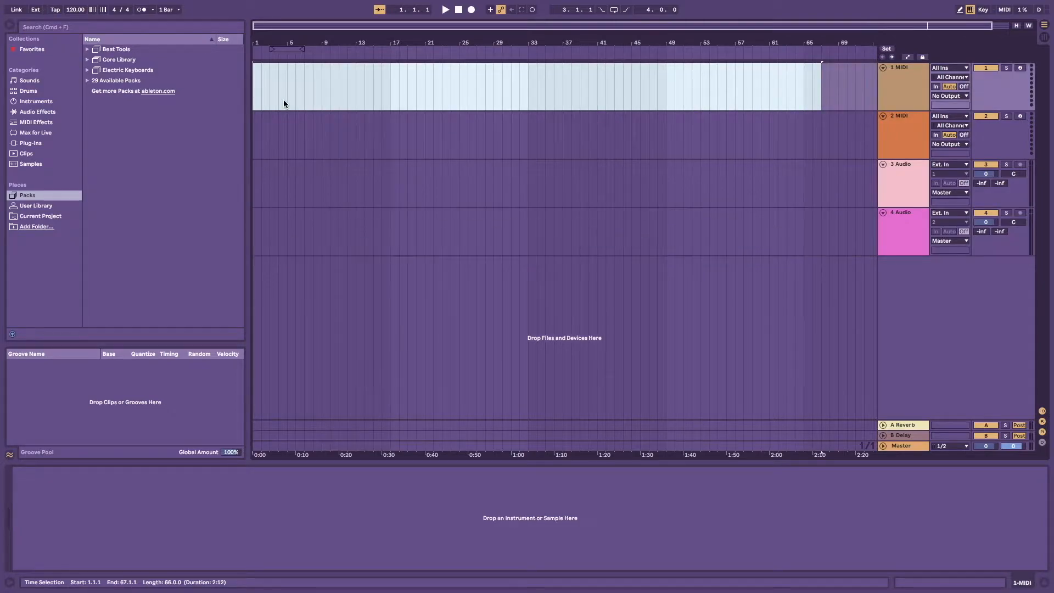
{"action": "left_click", "coordinate": [823, 95]}
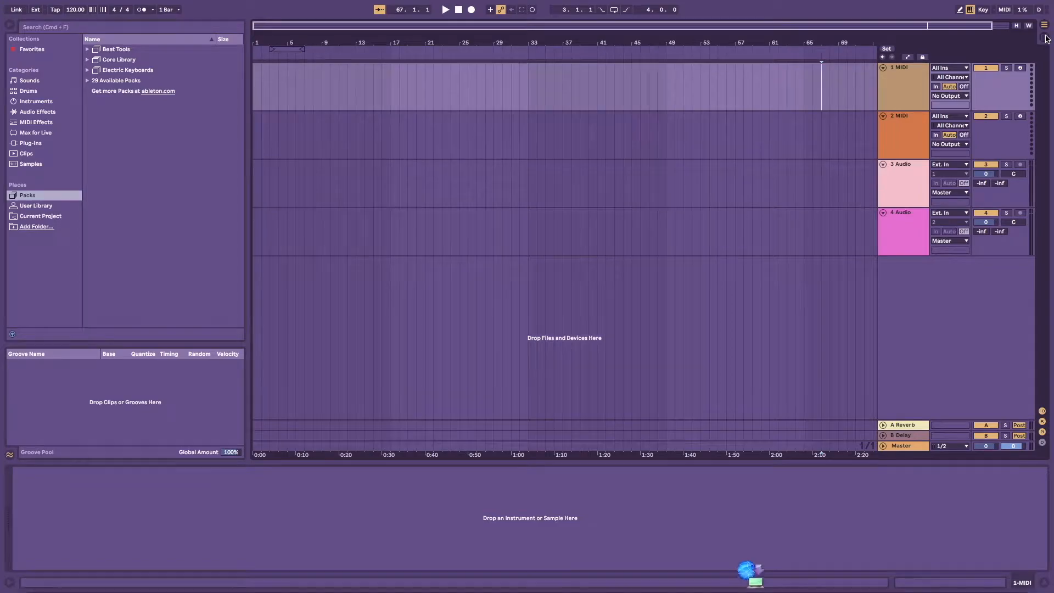
{"action": "left_click", "coordinate": [1045, 37]}
{"action": "left_click", "coordinate": [285, 26]}
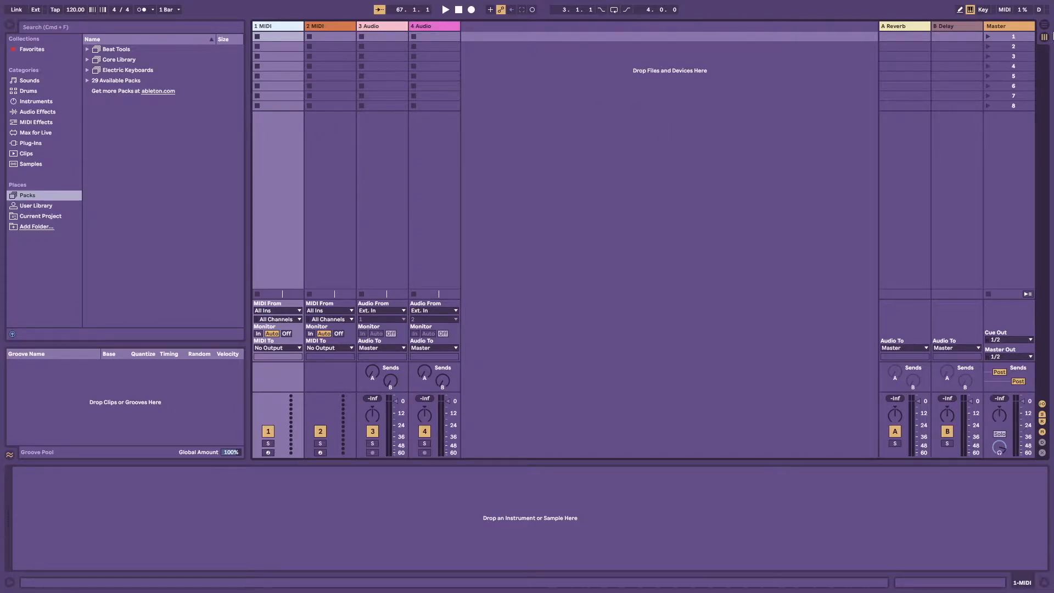
{"action": "left_click", "coordinate": [1045, 26]}
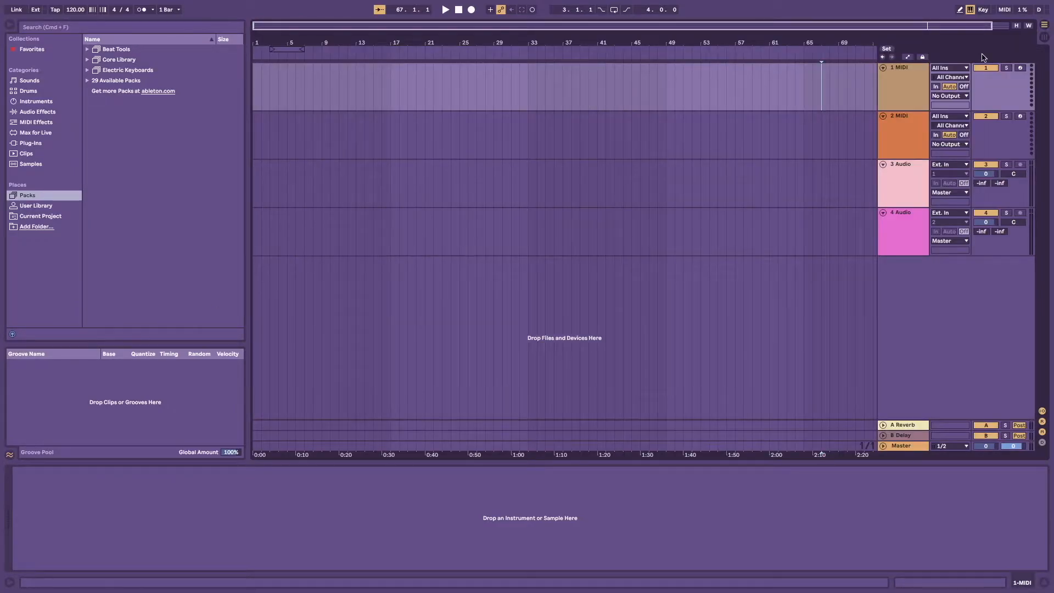
{"action": "left_click", "coordinate": [885, 85]}
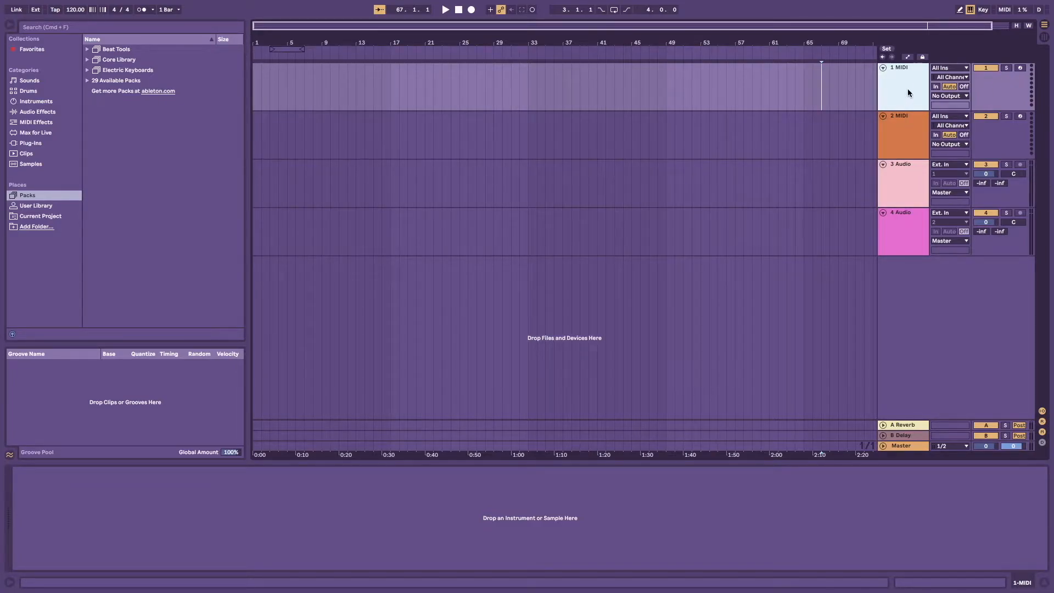
{"action": "left_click", "coordinate": [1044, 26]}
{"action": "left_click", "coordinate": [1044, 26]}
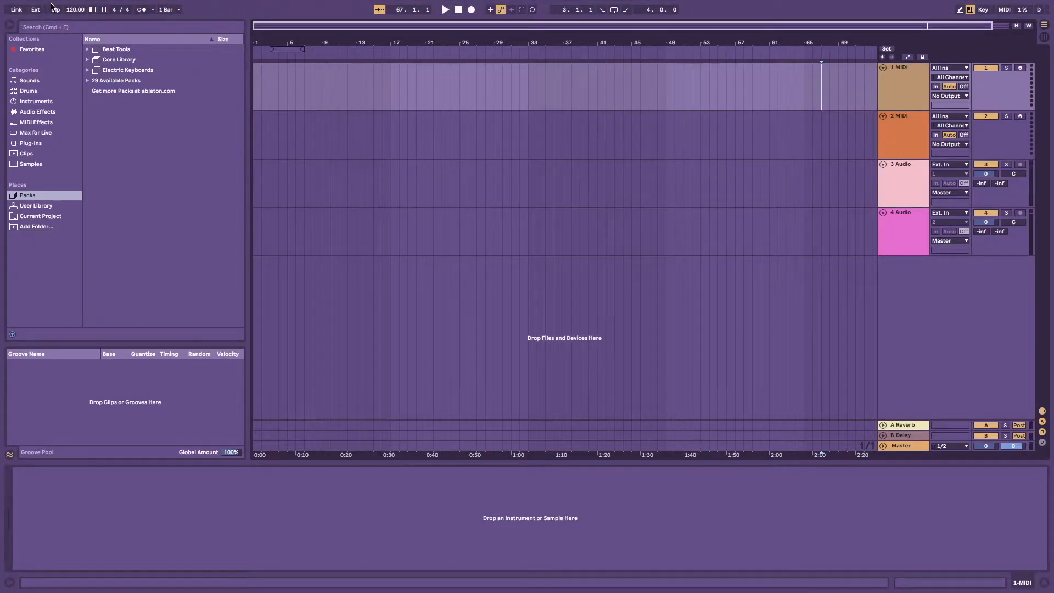
- Open the preferences at the Look/Feel settings
{"action": "mouse_move", "coordinate": [50, 2]}
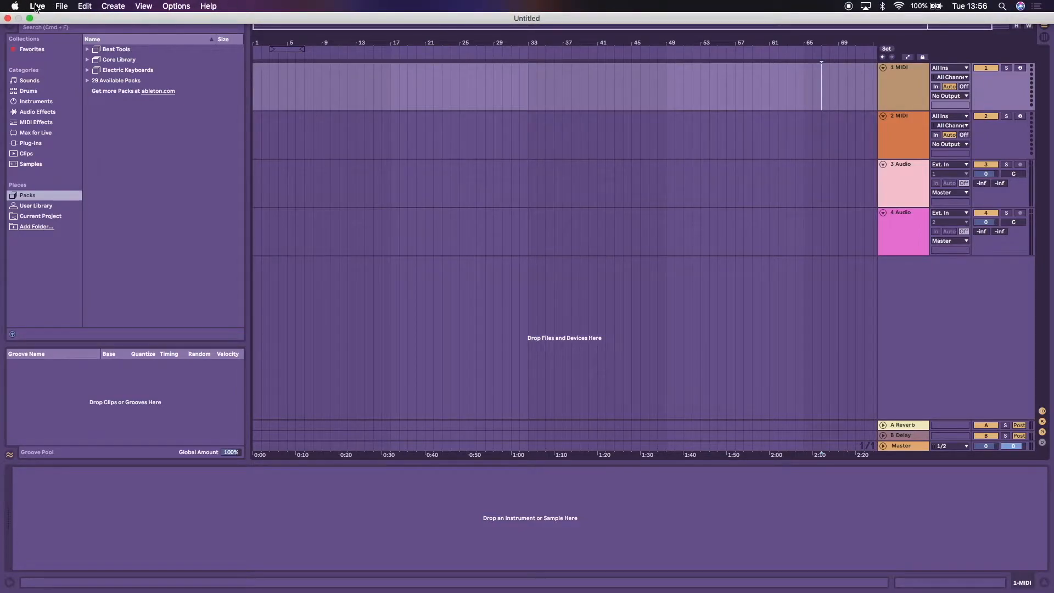
{"action": "left_click", "coordinate": [36, 7]}
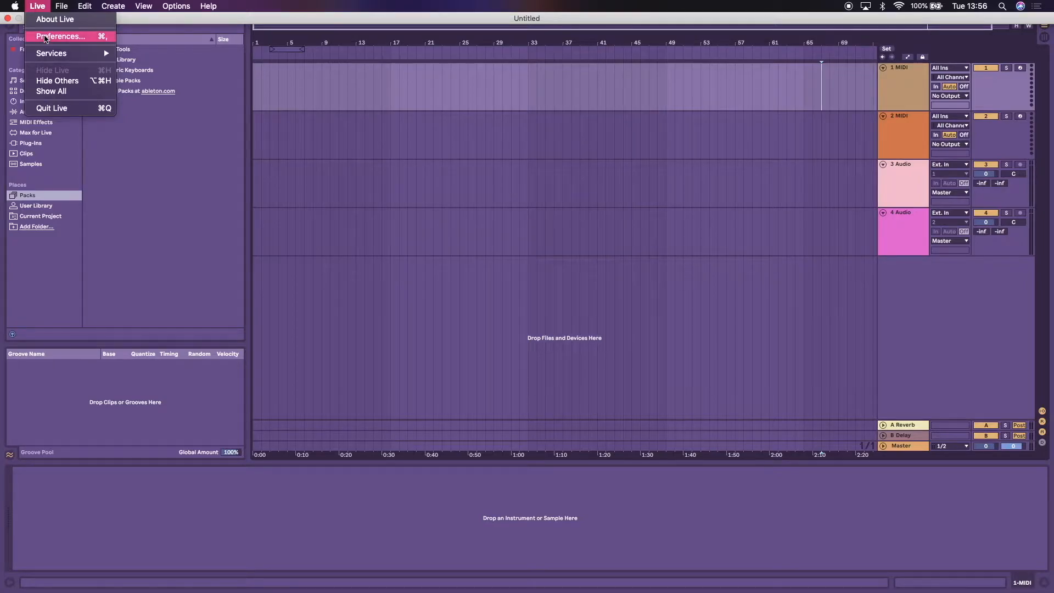
{"action": "left_click", "coordinate": [45, 38]}
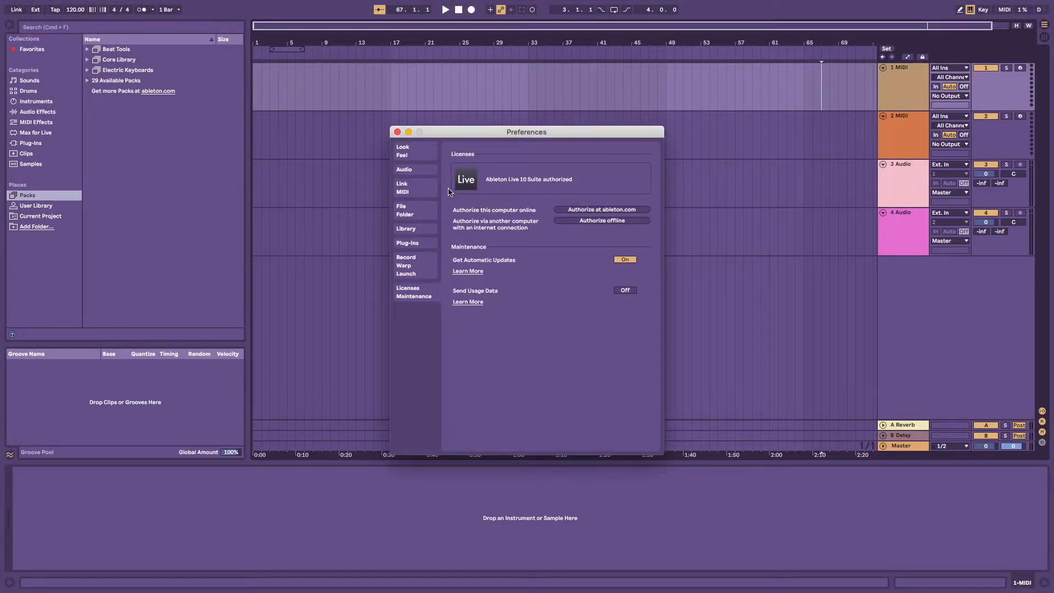
{"action": "left_click", "coordinate": [412, 154]}
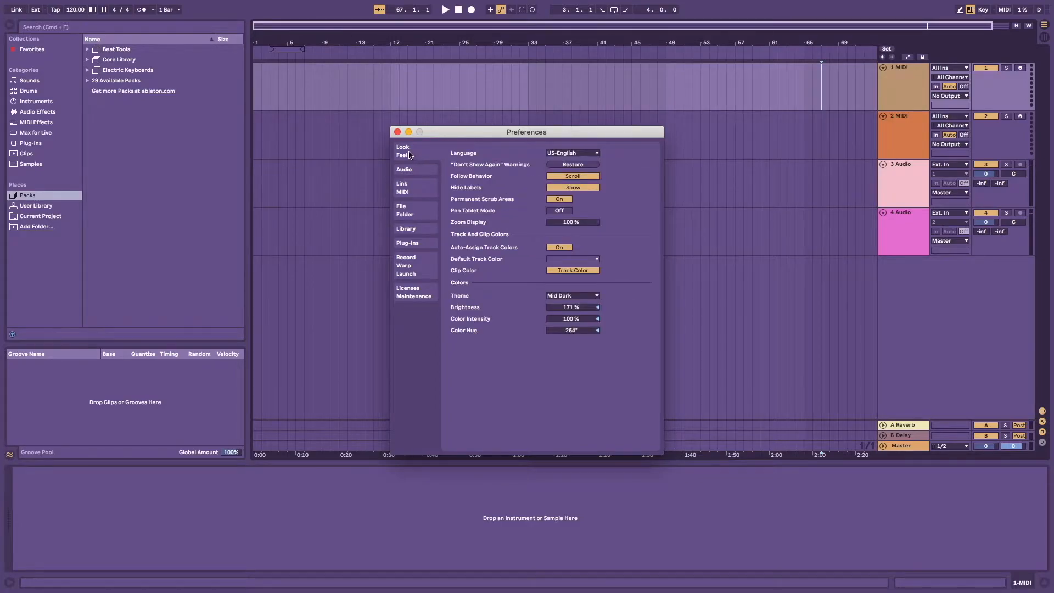
- Try out other interface themes, including Live 9, and set the theme back to Mid Dark
{"action": "left_click", "coordinate": [562, 297]}
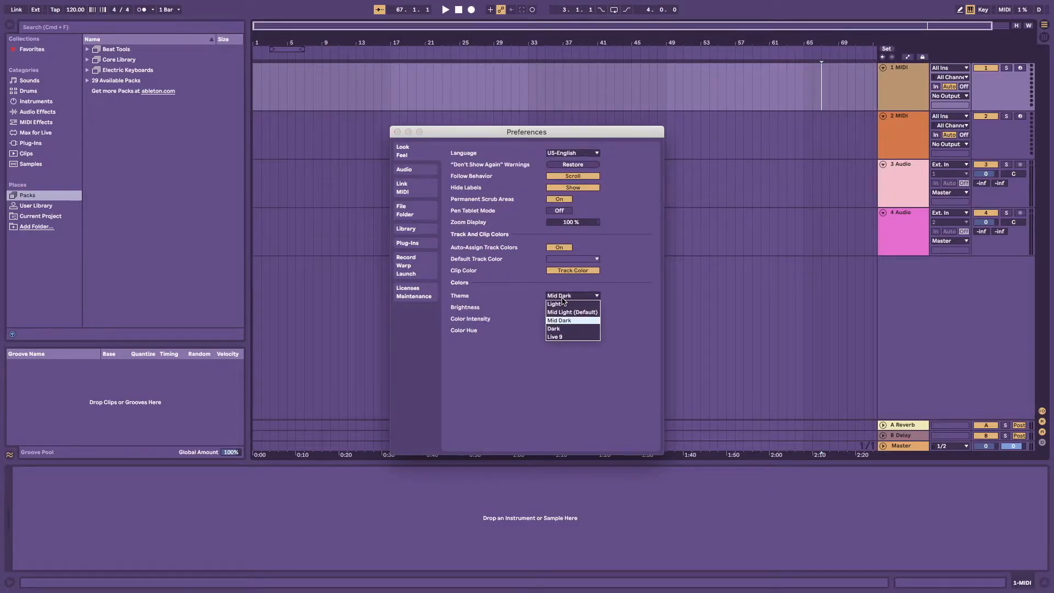
{"action": "left_click", "coordinate": [560, 304]}
{"action": "left_click", "coordinate": [560, 297]}
{"action": "left_click", "coordinate": [560, 313]}
{"action": "left_click", "coordinate": [560, 296]}
{"action": "left_click", "coordinate": [559, 329]}
{"action": "left_click", "coordinate": [560, 296]}
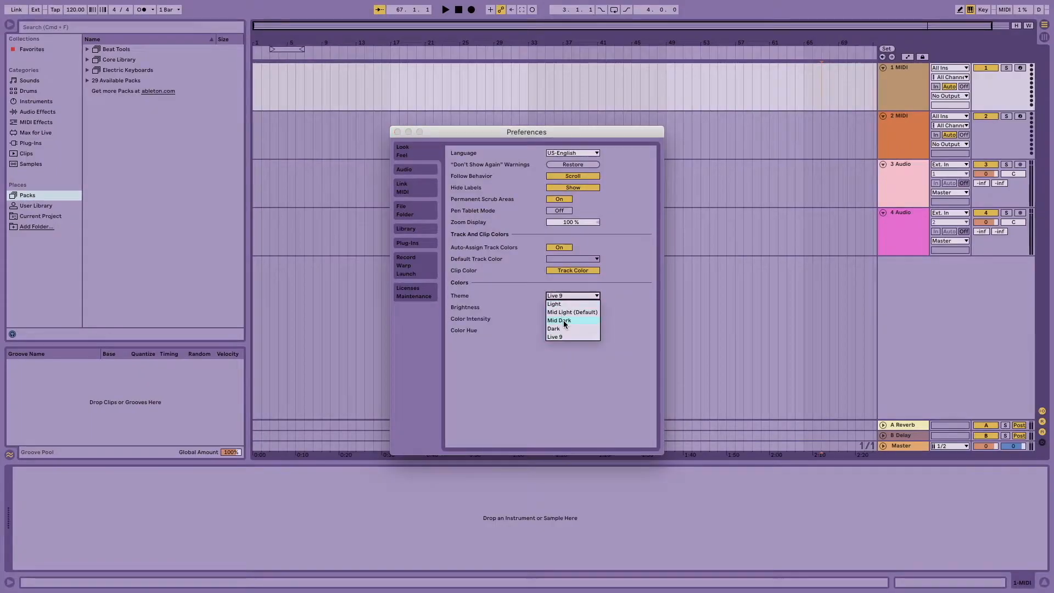
{"action": "left_click", "coordinate": [563, 321]}
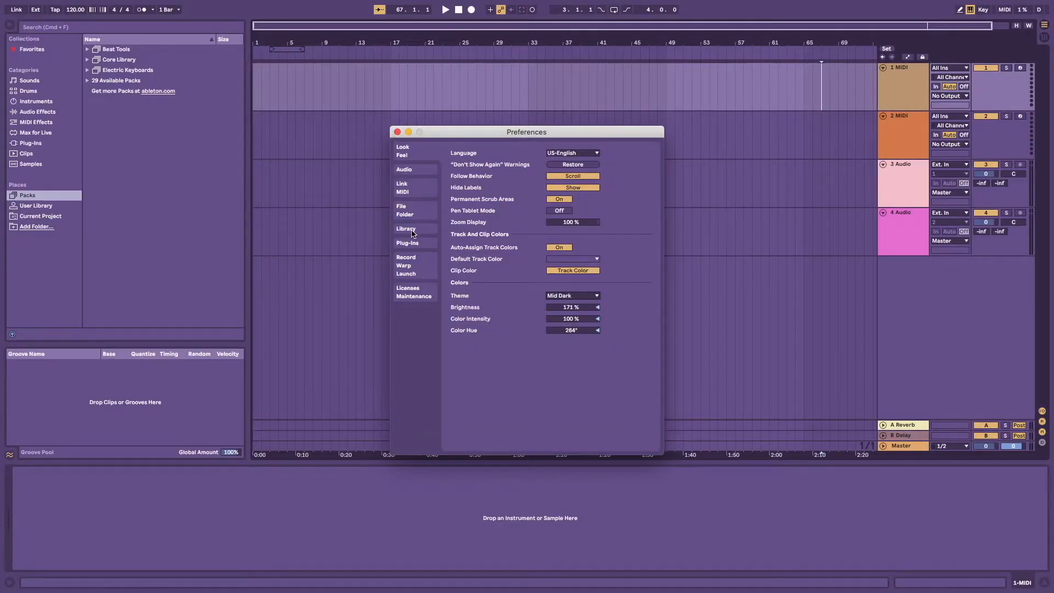
- Check which audio input and output devices are available in the Audio preferences
{"action": "left_click", "coordinate": [409, 173]}
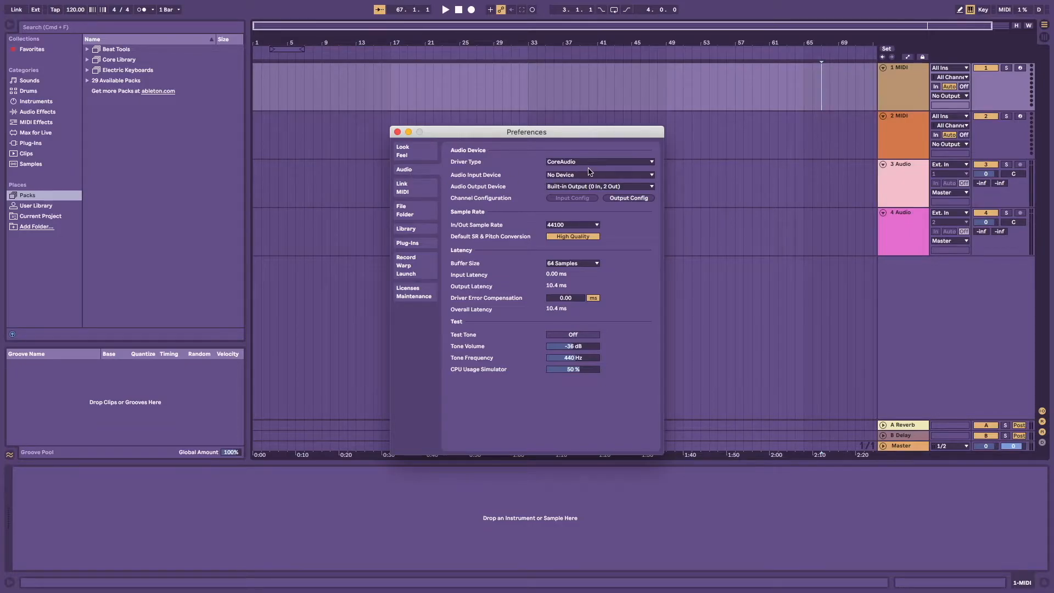
{"action": "left_click", "coordinate": [559, 175]}
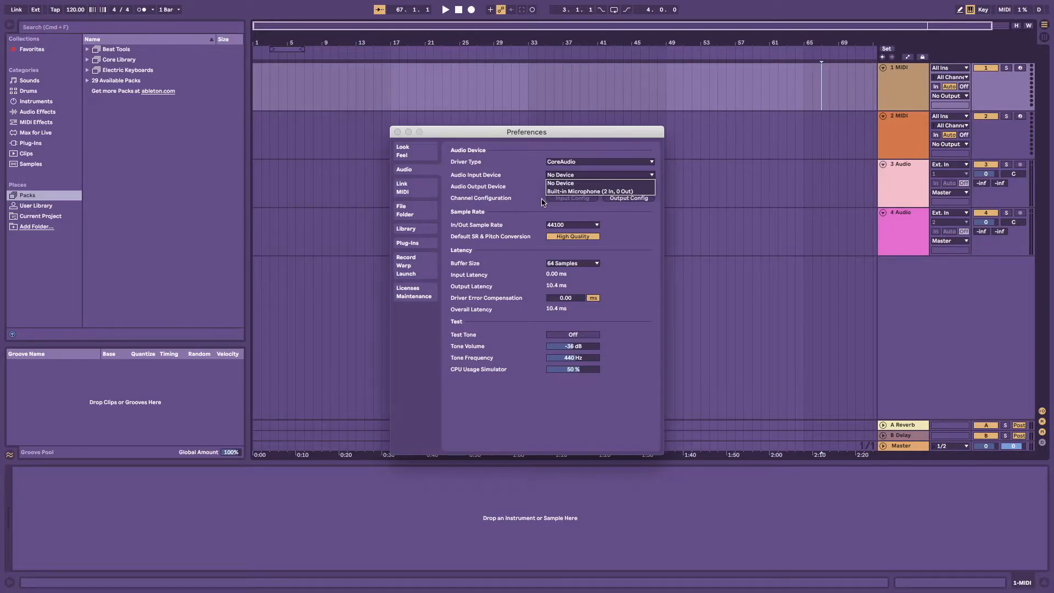
{"action": "left_click", "coordinate": [527, 184]}
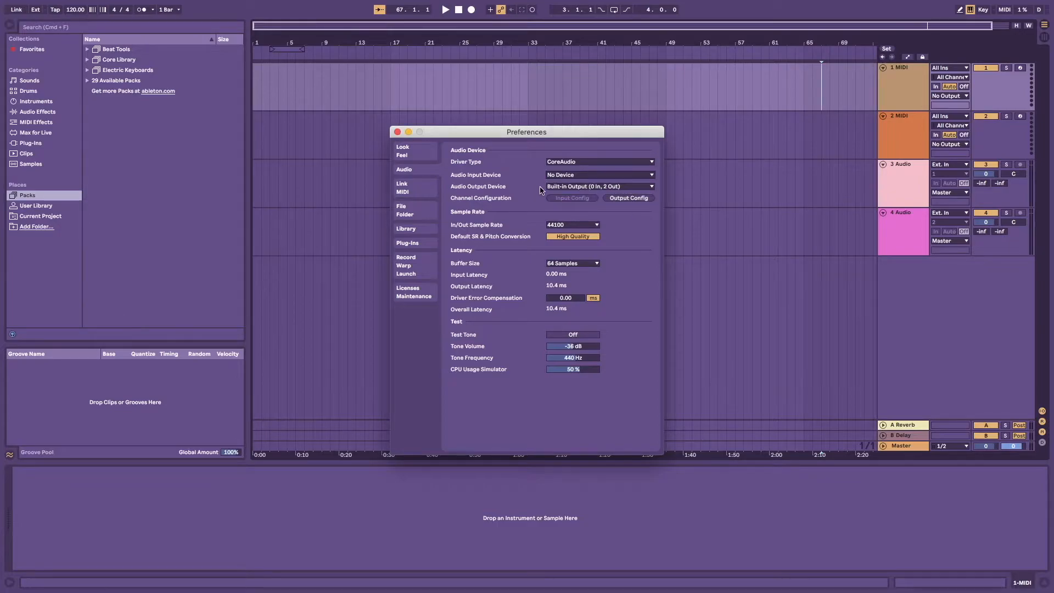
{"action": "left_click", "coordinate": [559, 187]}
{"action": "left_click", "coordinate": [560, 204]}
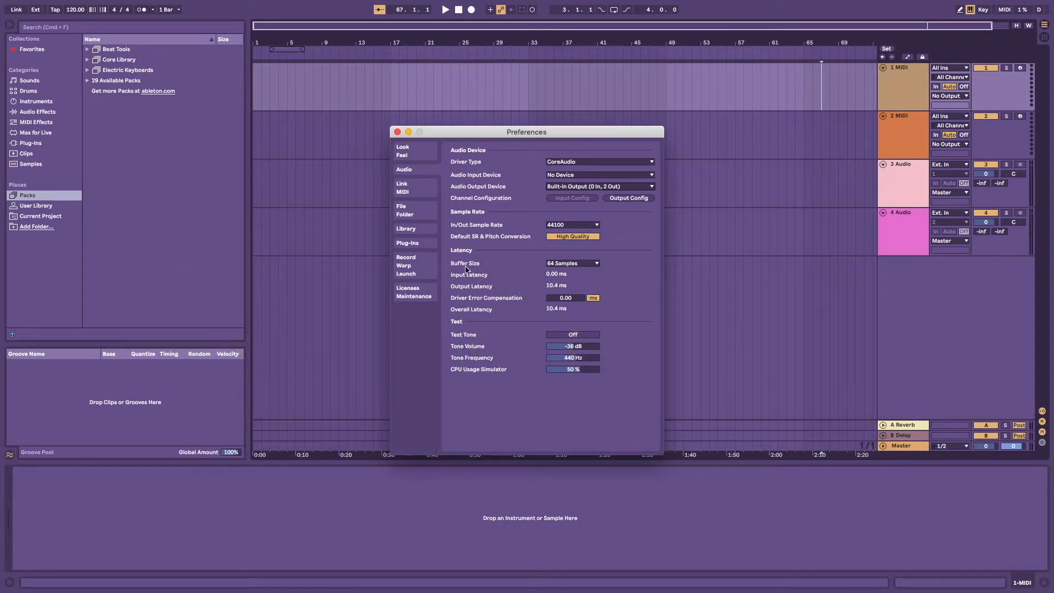
- Try a larger audio buffer size of 256 samples and set it back to 64 samples
{"action": "left_click", "coordinate": [567, 266]}
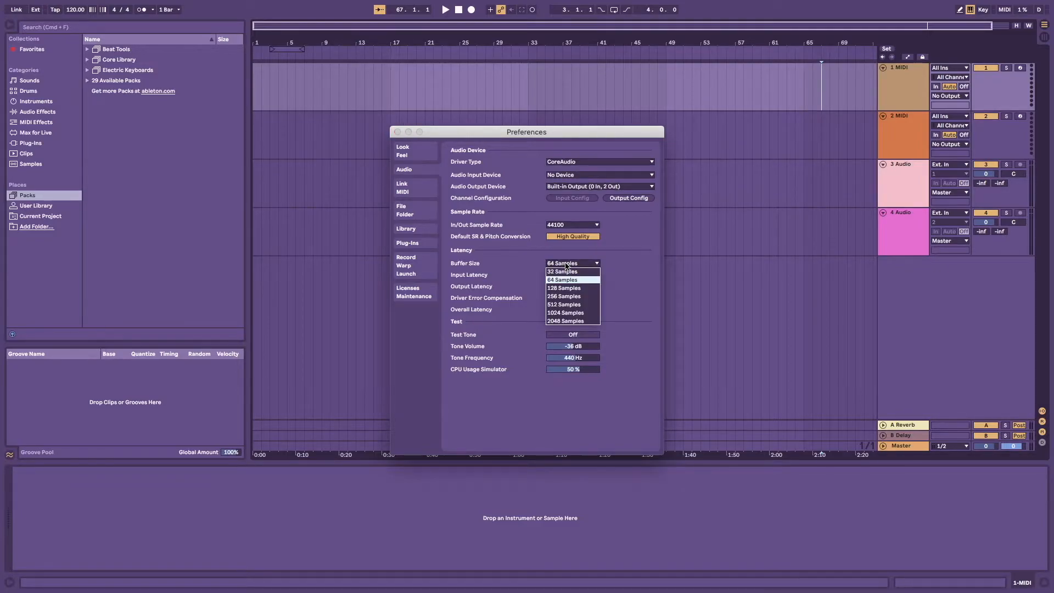
{"action": "left_click", "coordinate": [566, 296]}
{"action": "left_click", "coordinate": [567, 264]}
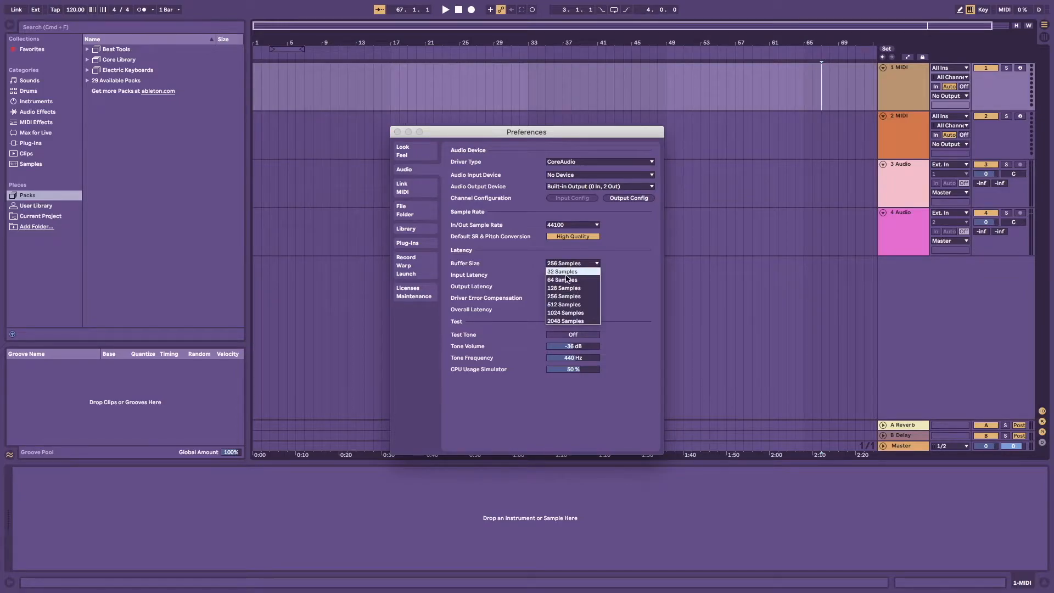
{"action": "left_click", "coordinate": [566, 288]}
{"action": "left_click", "coordinate": [569, 265]}
{"action": "left_click", "coordinate": [569, 280]}
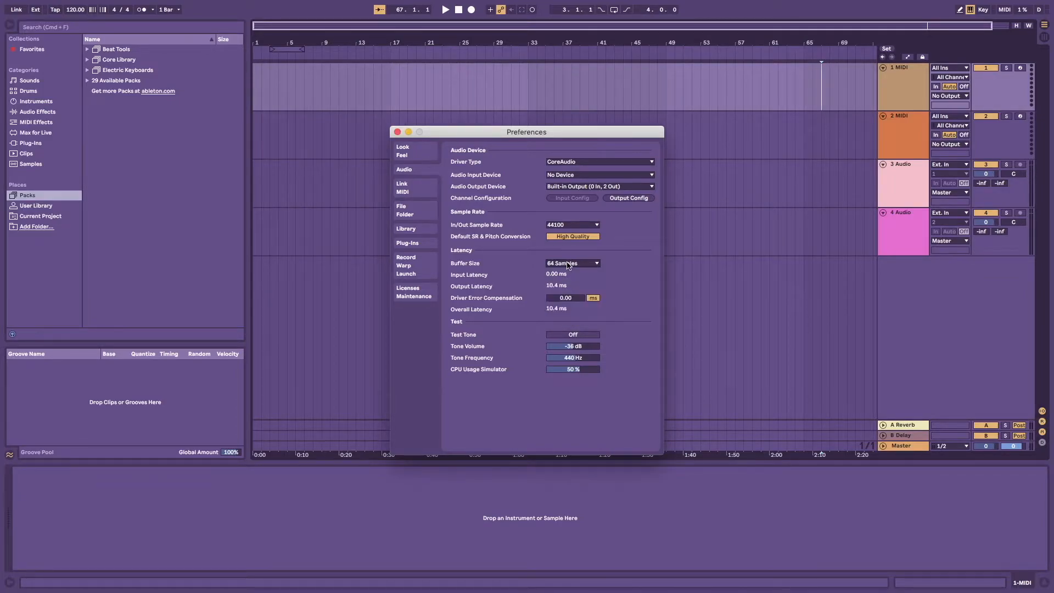
{"action": "left_click", "coordinate": [570, 267]}
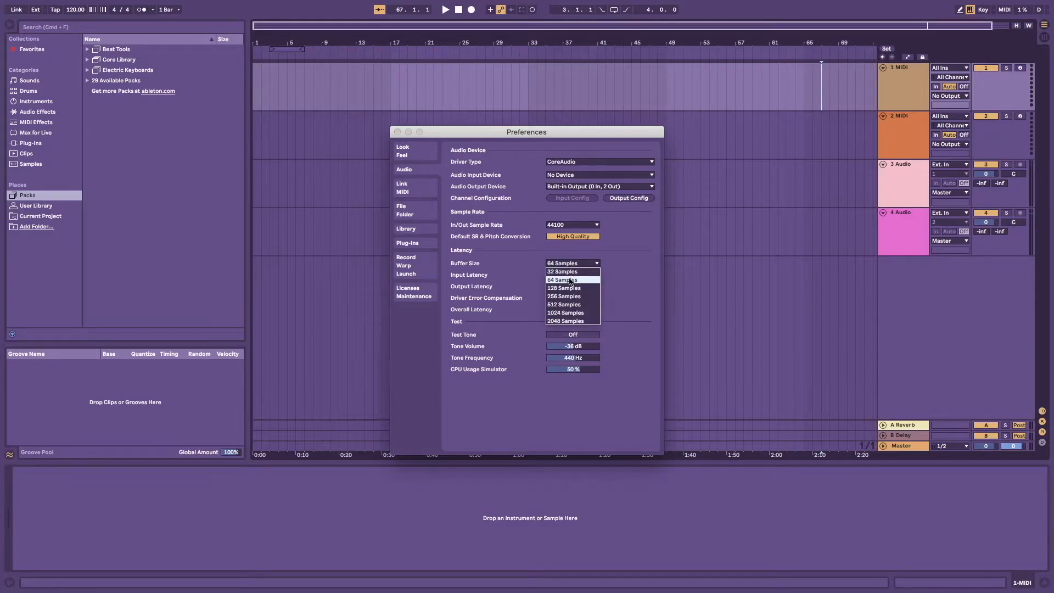
{"action": "left_click", "coordinate": [570, 280]}
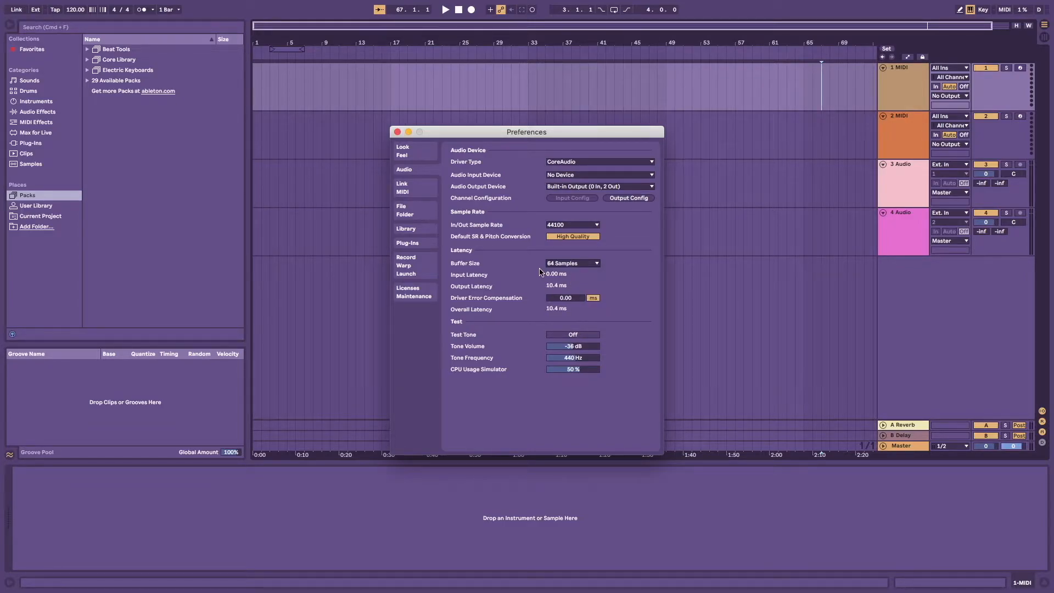
- Try audio buffer sizes of 128 and 256 samples, and return the setting to 64 samples
{"action": "left_click", "coordinate": [564, 267]}
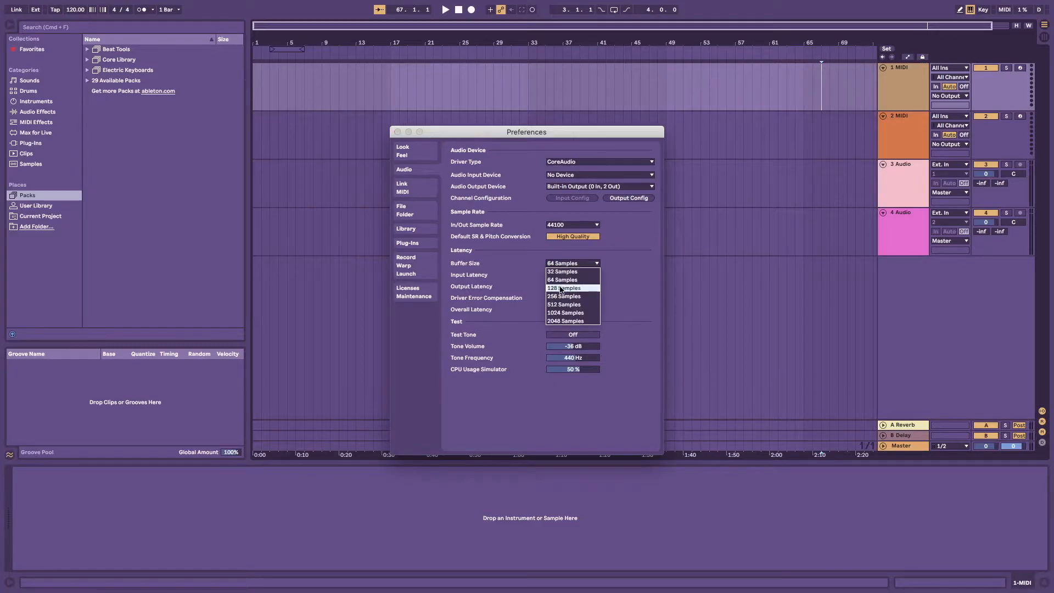
{"action": "left_click", "coordinate": [562, 289]}
{"action": "scroll", "coordinate": [556, 268], "scroll_direction": "up", "scroll_amount": 1}
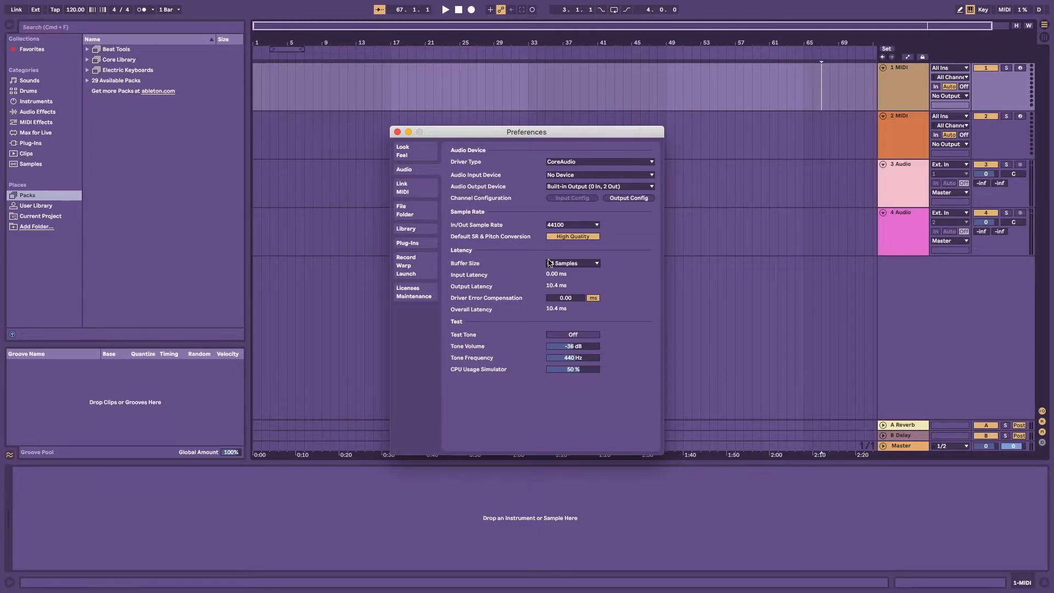
{"action": "left_click", "coordinate": [549, 264]}
{"action": "left_click", "coordinate": [549, 288]}
{"action": "left_click", "coordinate": [574, 264]}
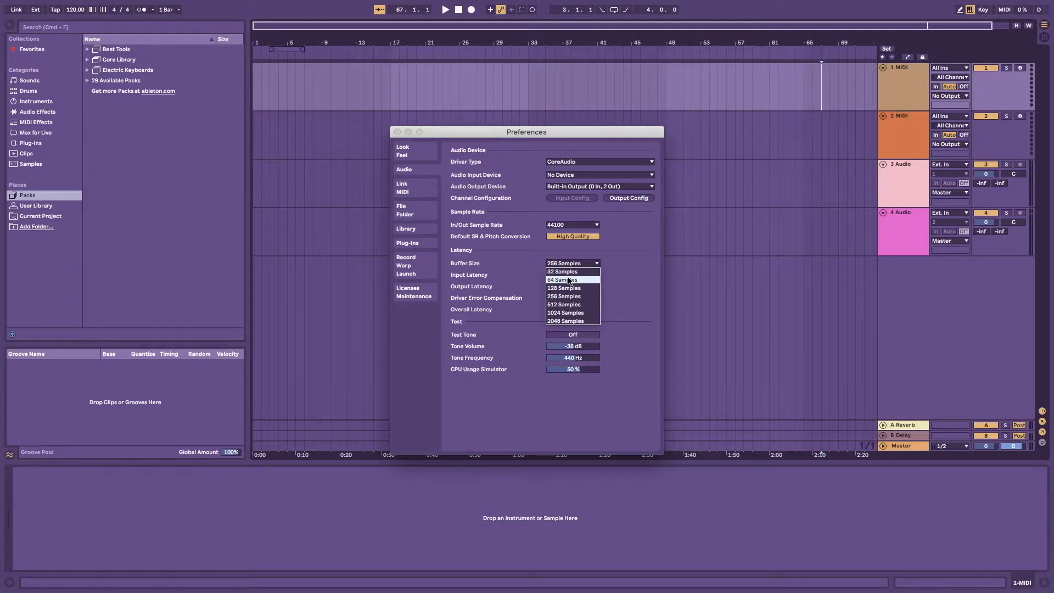
{"action": "left_click", "coordinate": [570, 282]}
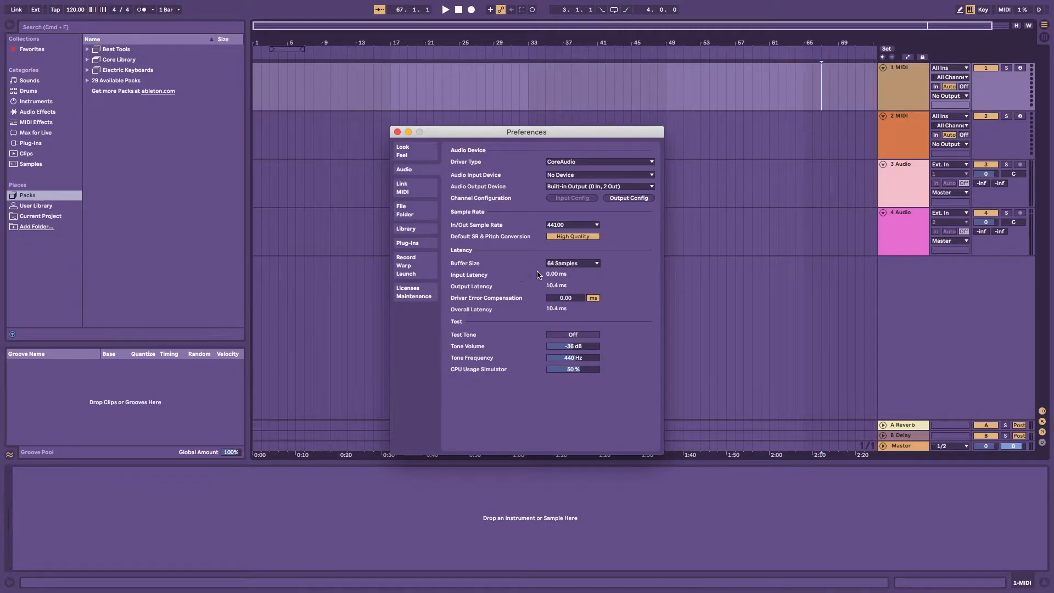
- Review the list of available buffer sizes without choosing a different one
{"action": "left_click", "coordinate": [563, 265]}
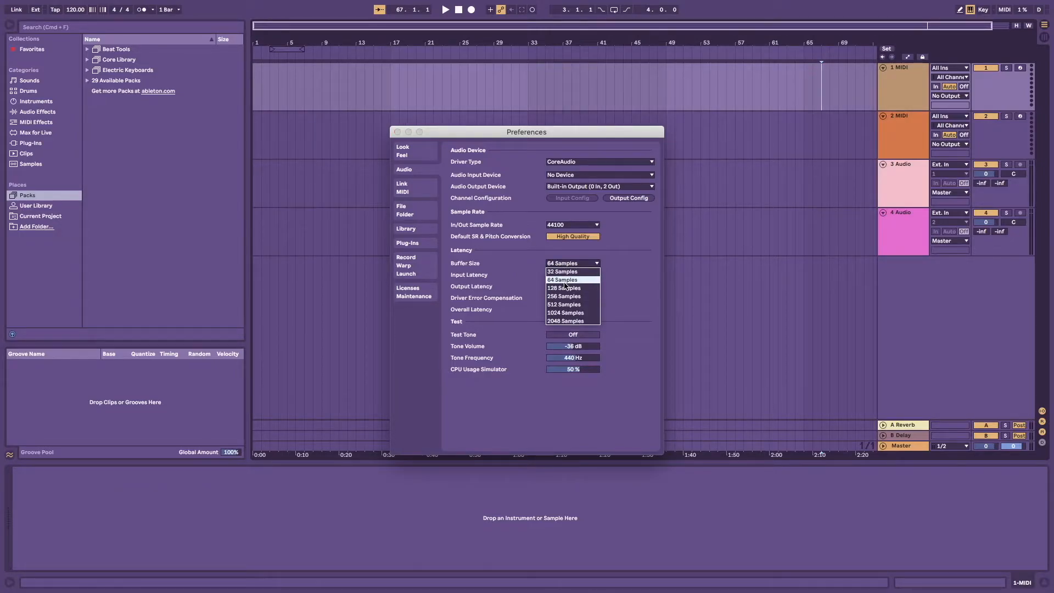
{"action": "left_click", "coordinate": [566, 264]}
{"action": "left_click", "coordinate": [557, 265]}
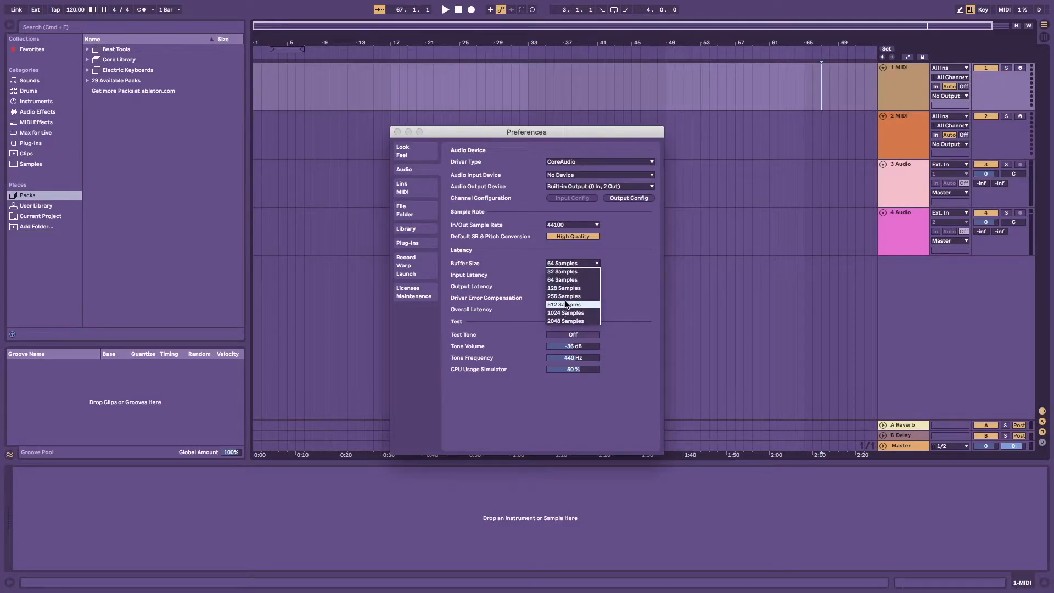
{"action": "left_click", "coordinate": [526, 271]}
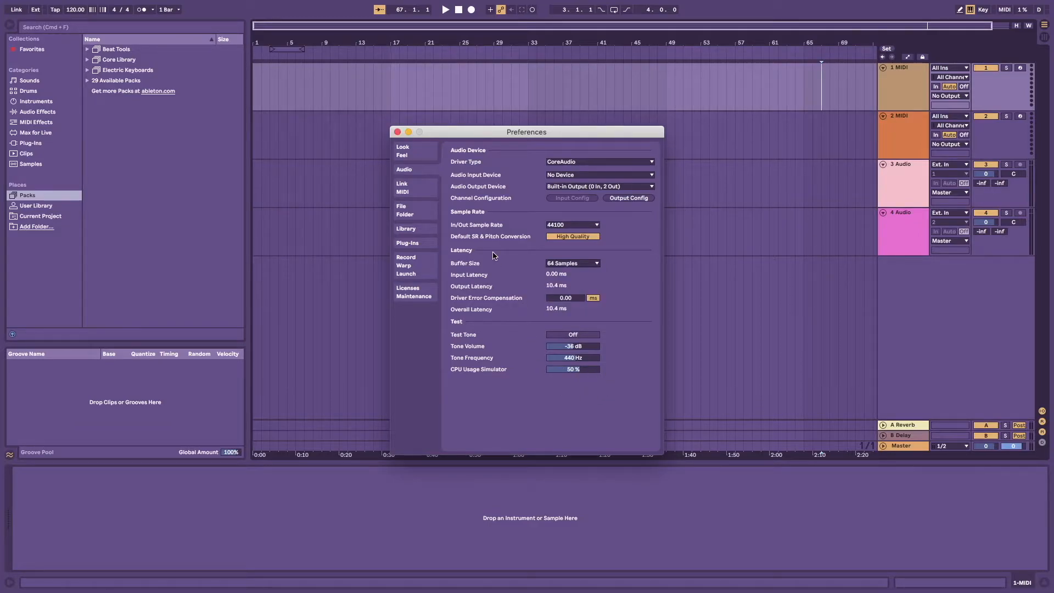
- Review the Link/MIDI, File/Folder, Library, Plug-Ins, Record/Warp/Launch and Licenses/Maintenance preferences in turn
{"action": "left_click", "coordinate": [406, 191]}
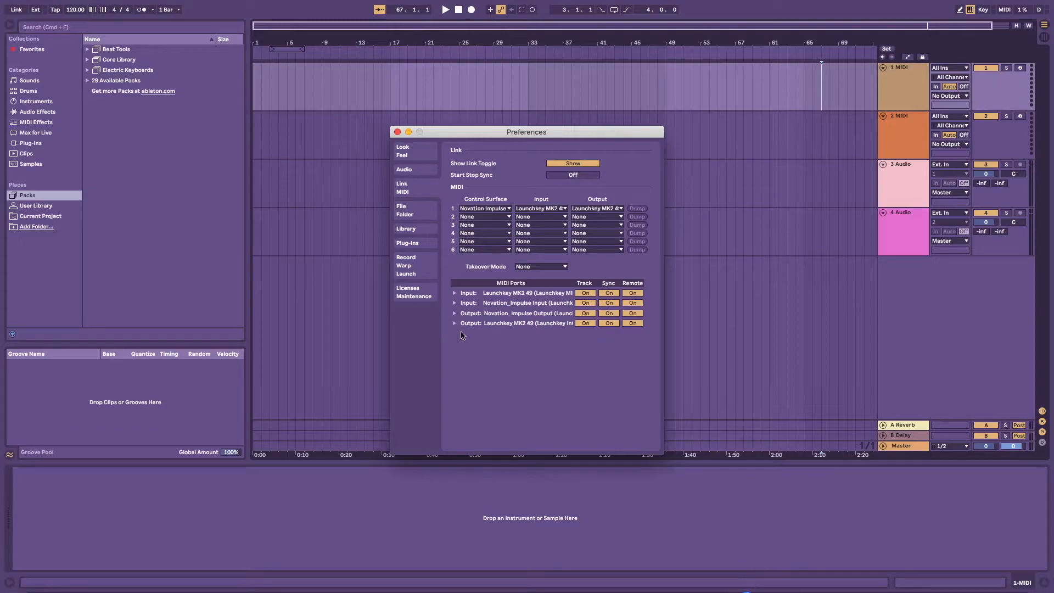
{"action": "left_click", "coordinate": [403, 212]}
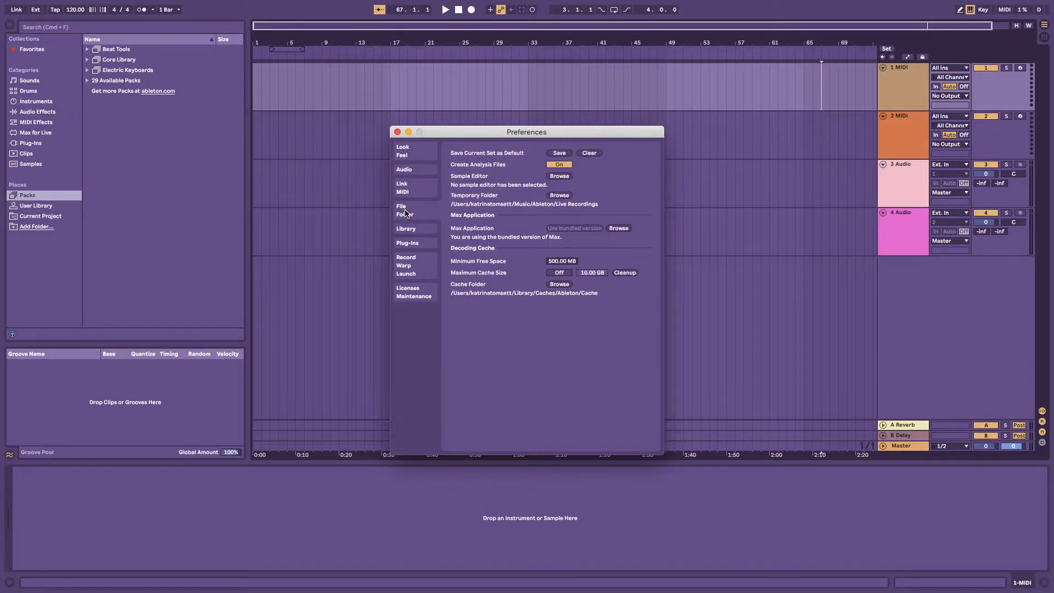
{"action": "left_click", "coordinate": [407, 231]}
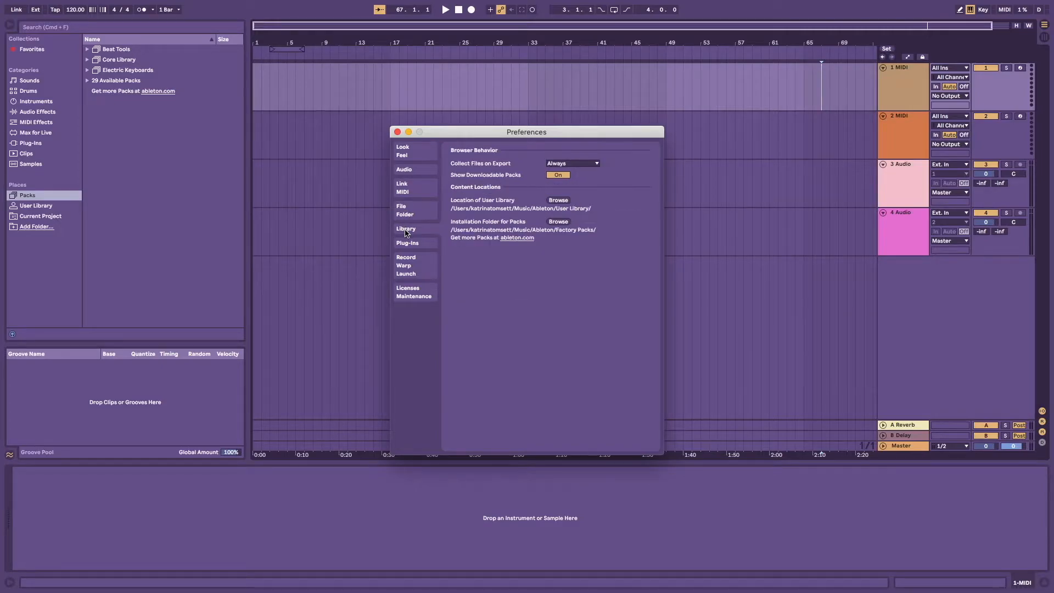
{"action": "left_click", "coordinate": [407, 247]}
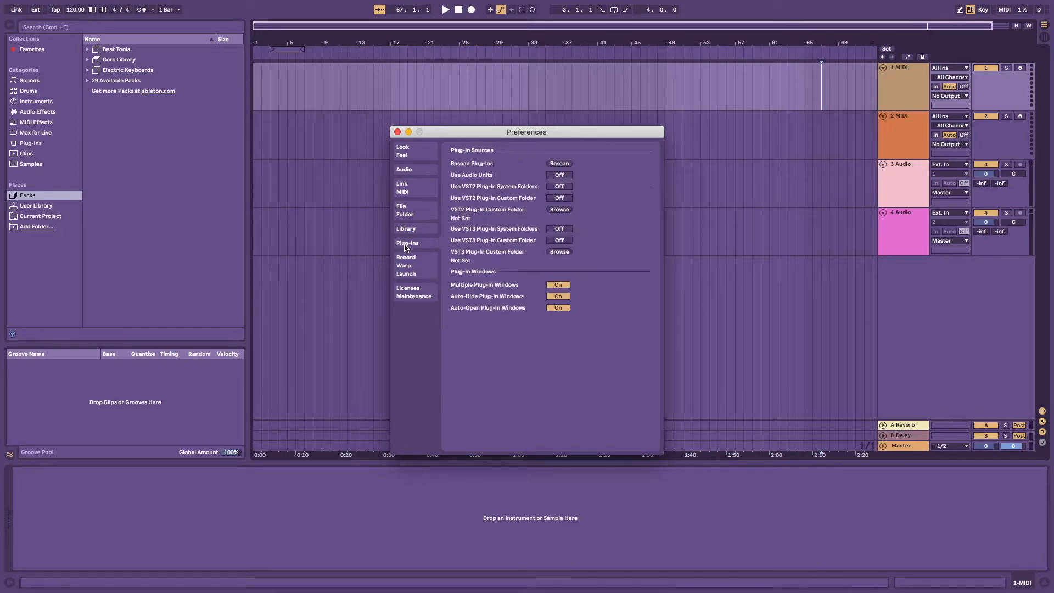
{"action": "left_click", "coordinate": [407, 262]}
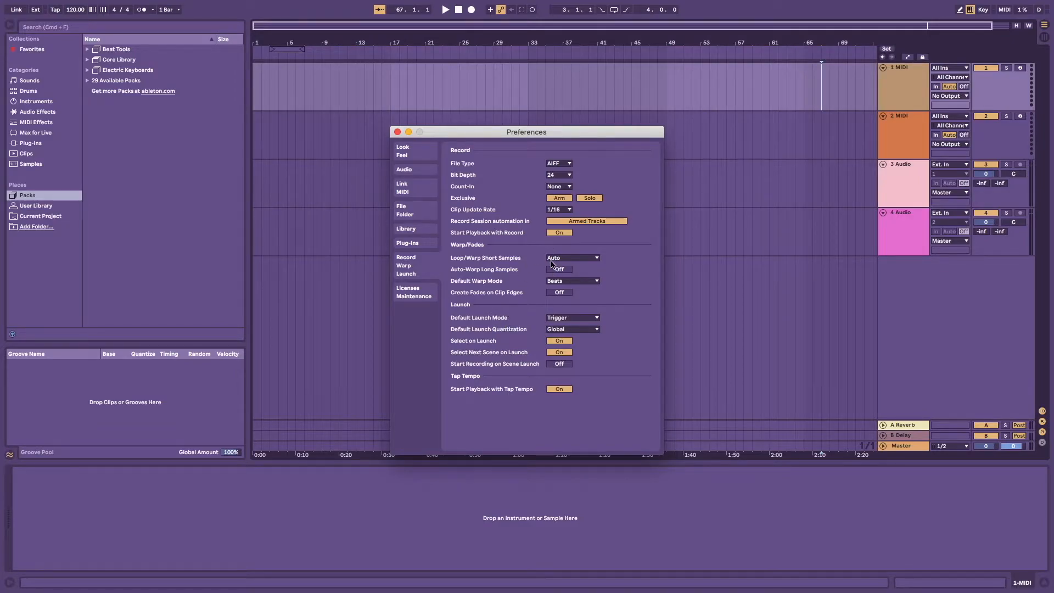
{"action": "left_click", "coordinate": [407, 293]}
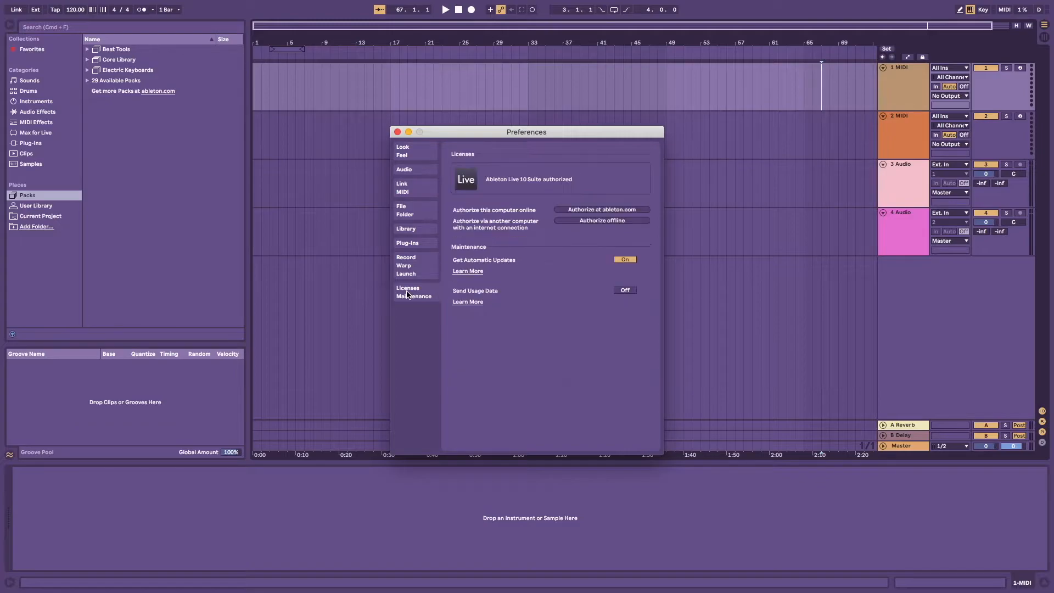
- Close the preferences, try project tempos of 100 and 140 BPM, and set the tempo back to 120 BPM
{"action": "left_click", "coordinate": [397, 133]}
{"action": "mouse_move", "coordinate": [118, 5]}
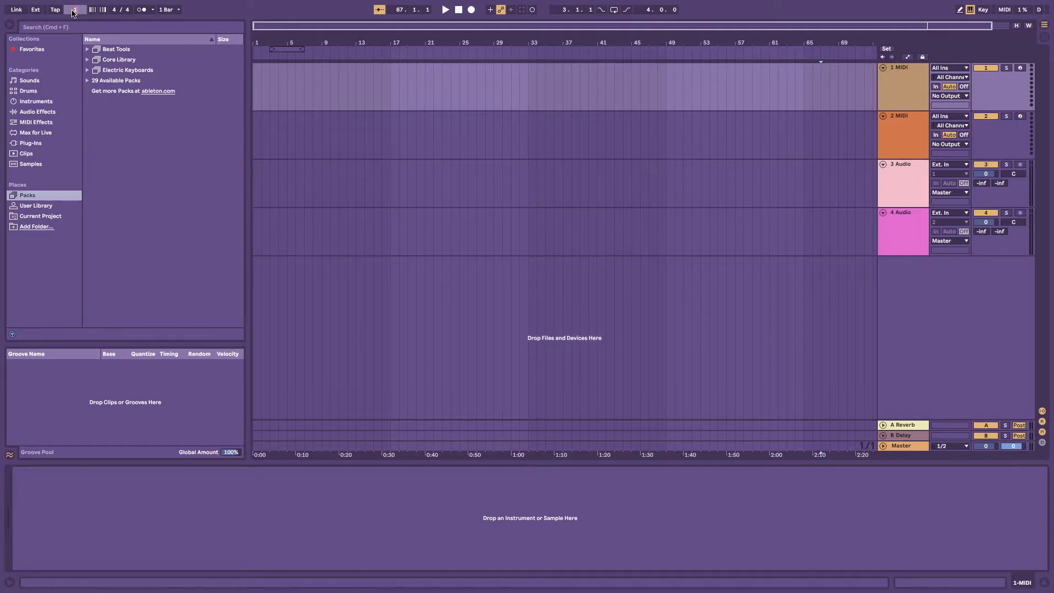
{"action": "key", "text": "Return"}
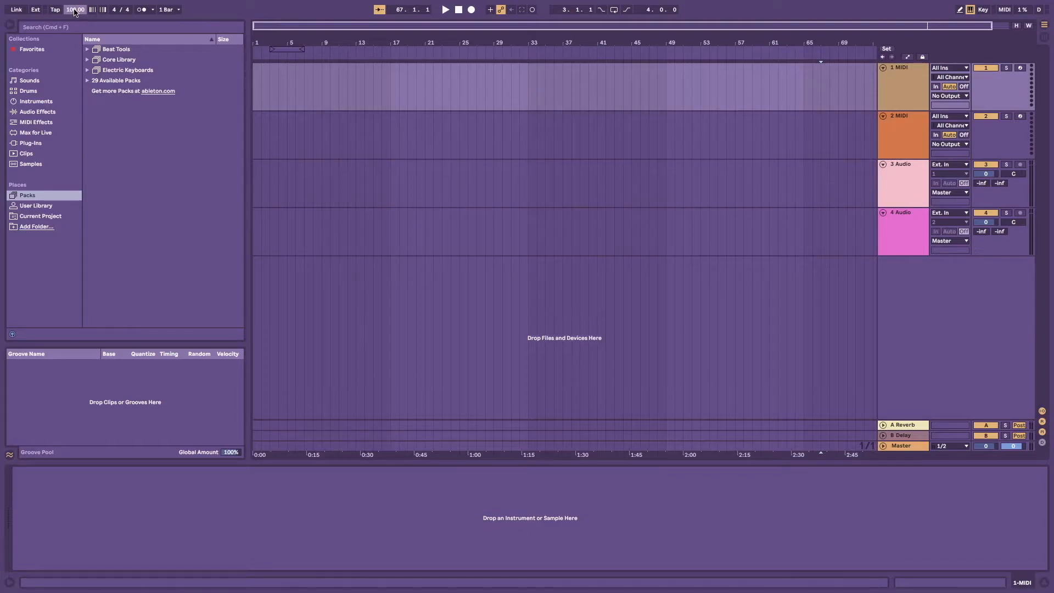
{"action": "key", "text": "Return"}
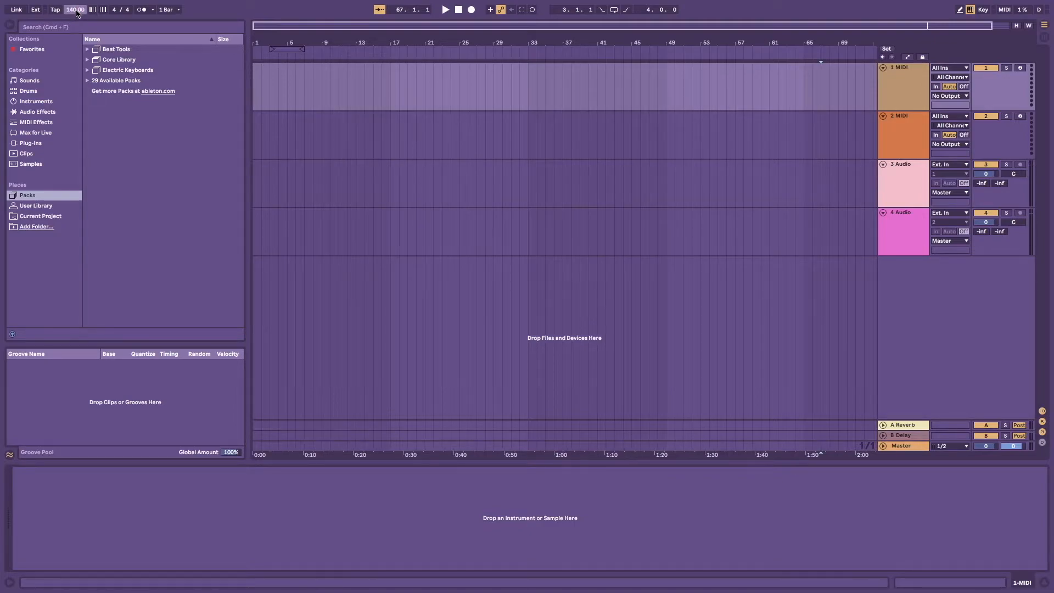
{"action": "left_click_drag", "start_coordinate": [74, 9], "coordinate": [76, 13]}
{"action": "type", "text": "120"}
{"action": "key", "text": "Return"}
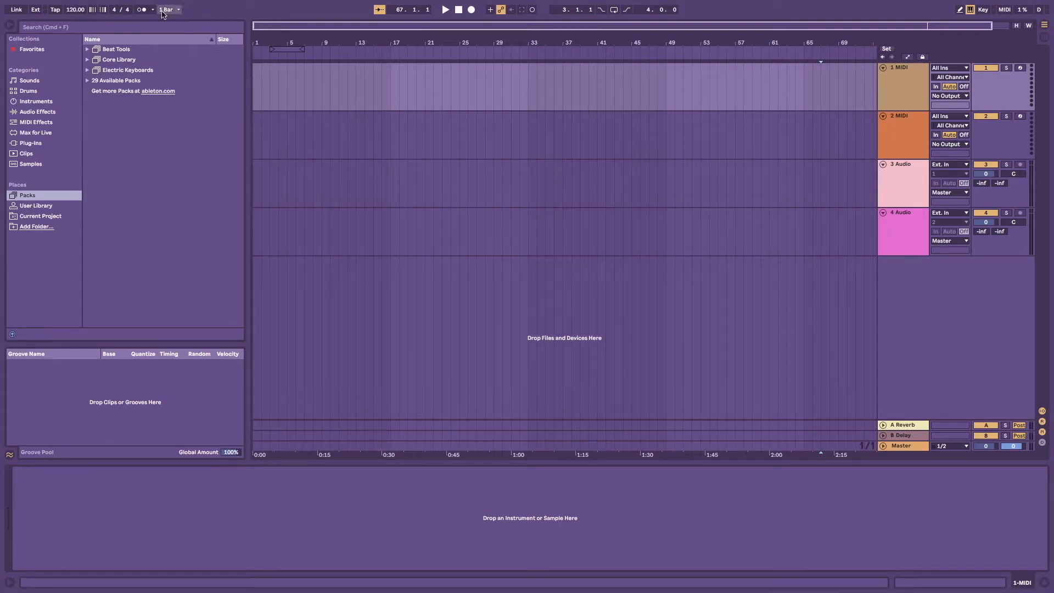
- Try a 2/4 time signature, return it to 4/4, and highlight the opening bars of the 1 MIDI track
{"action": "left_click_drag", "start_coordinate": [114, 10], "coordinate": [114, 19]}
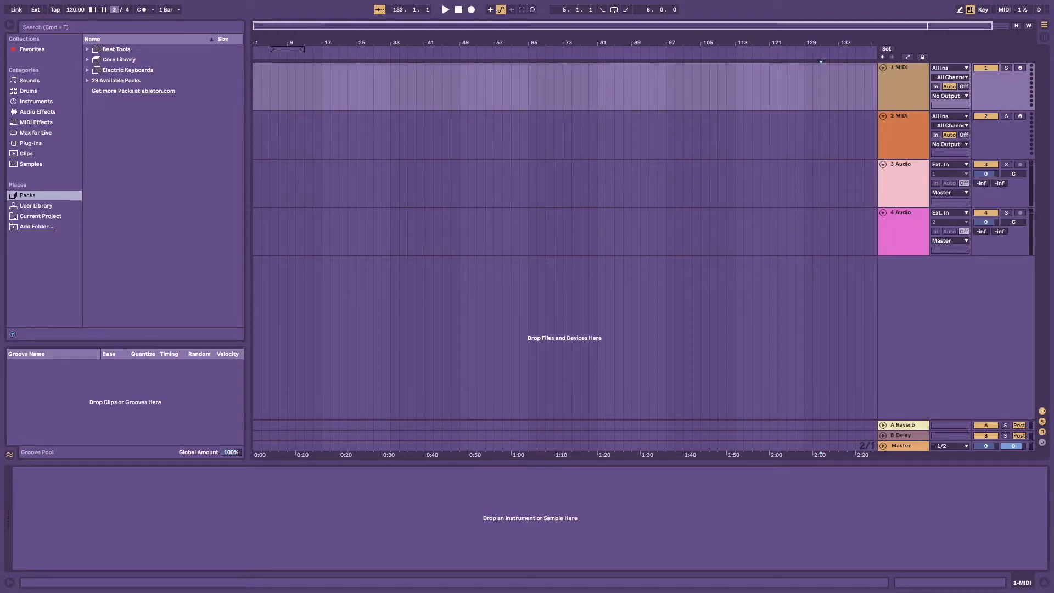
{"action": "left_click_drag", "start_coordinate": [115, 9], "coordinate": [114, 5]}
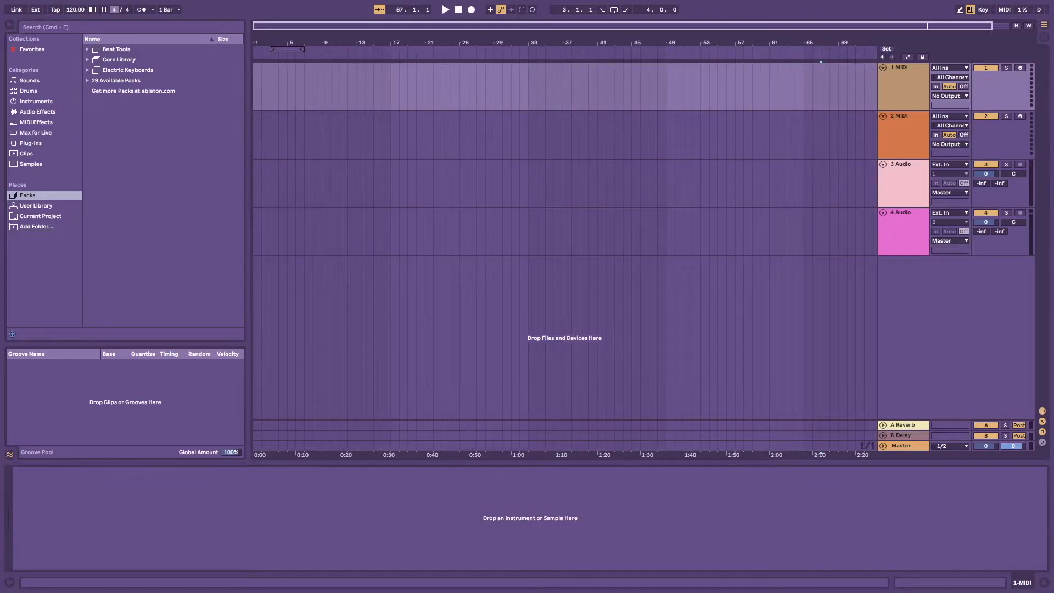
{"action": "left_click_drag", "start_coordinate": [114, 9], "coordinate": [115, 5]}
{"action": "left_click_drag", "start_coordinate": [257, 91], "coordinate": [298, 91]}
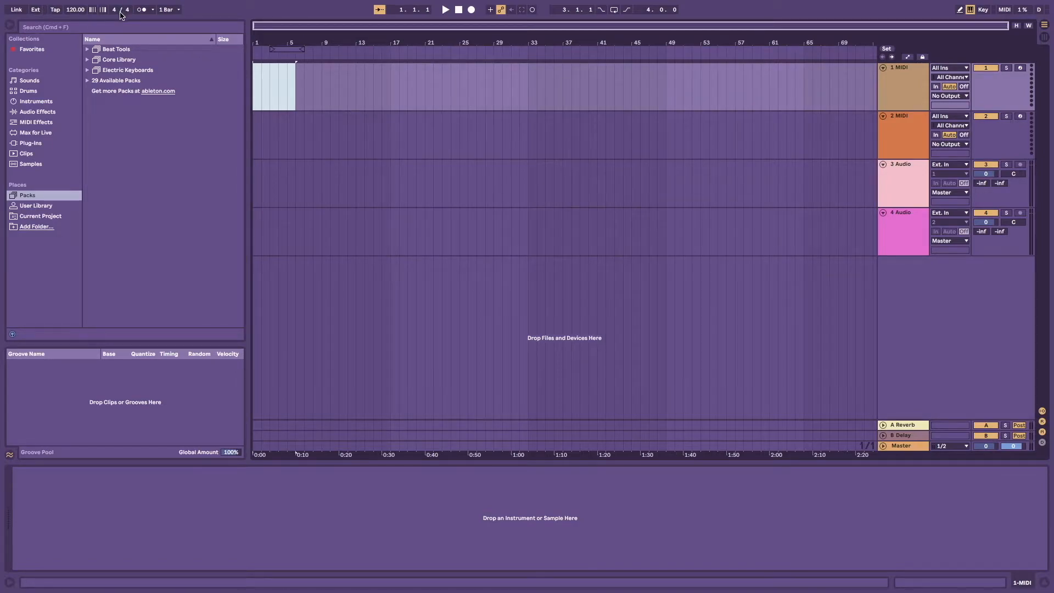
{"action": "left_click_drag", "start_coordinate": [114, 10], "coordinate": [114, 10]}
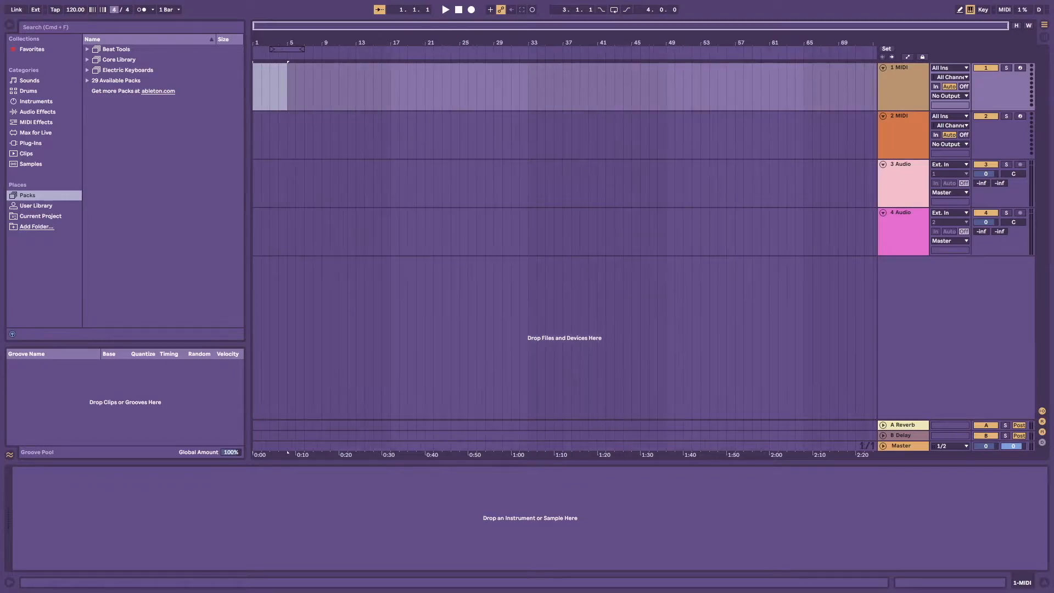
- Turn on the metronome and listen to it while playing the arrangement from bar 17 and from bar 1
{"action": "left_click", "coordinate": [391, 83]}
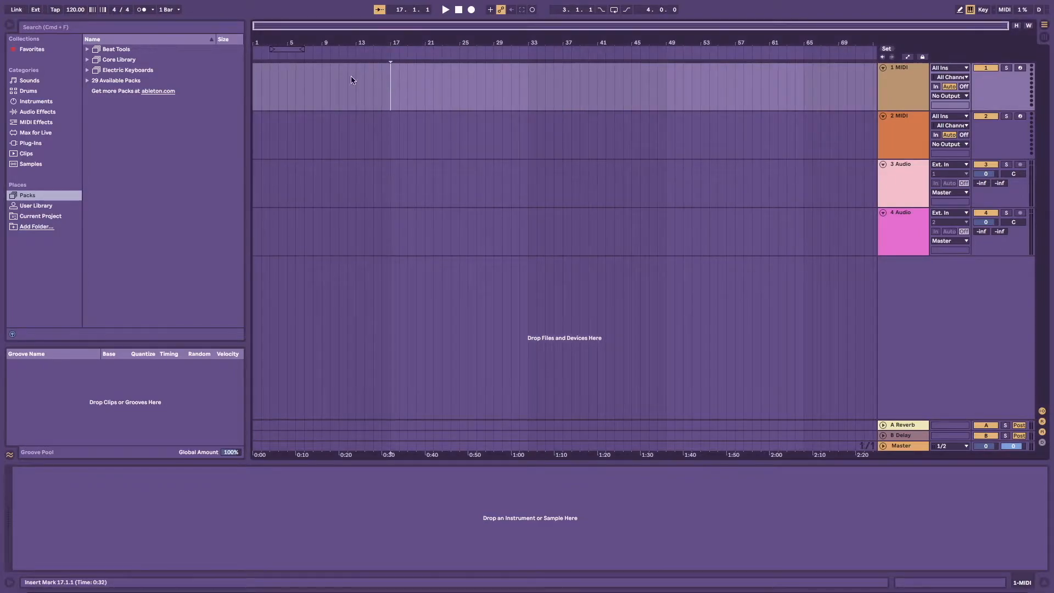
{"action": "left_click", "coordinate": [144, 11]}
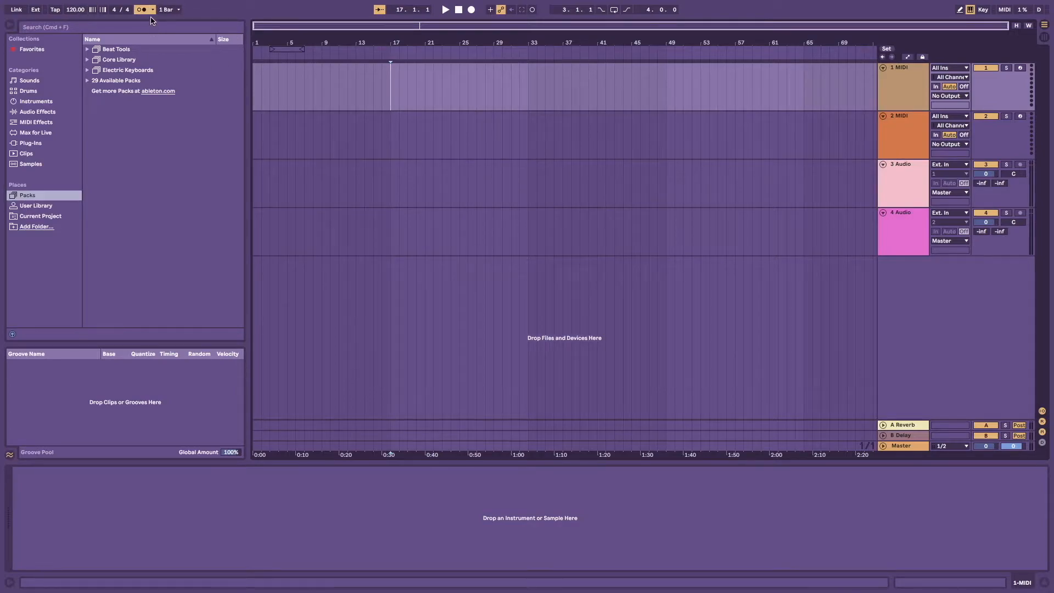
{"action": "key", "text": "space"}
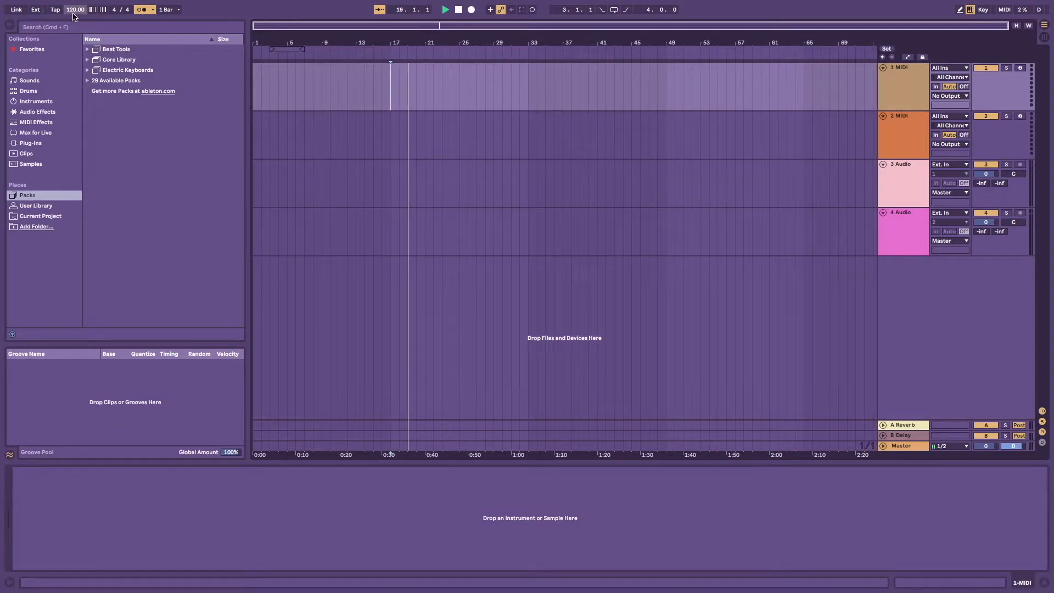
{"action": "left_click", "coordinate": [253, 91]}
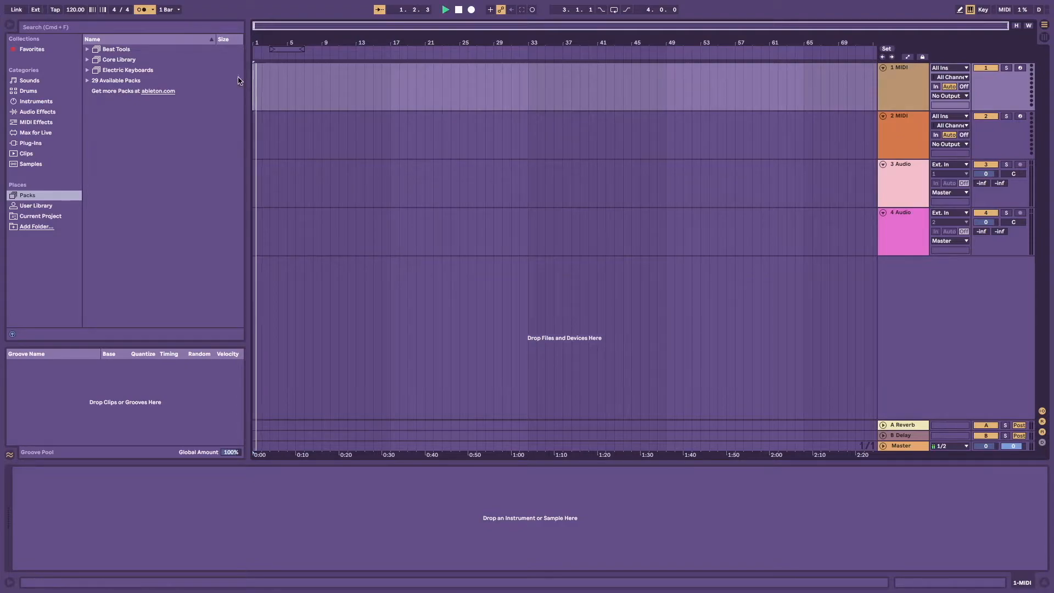
- Try the Click and Wood metronome sounds, switch the metronome off, and restore the Classic sound
{"action": "left_click", "coordinate": [153, 10]}
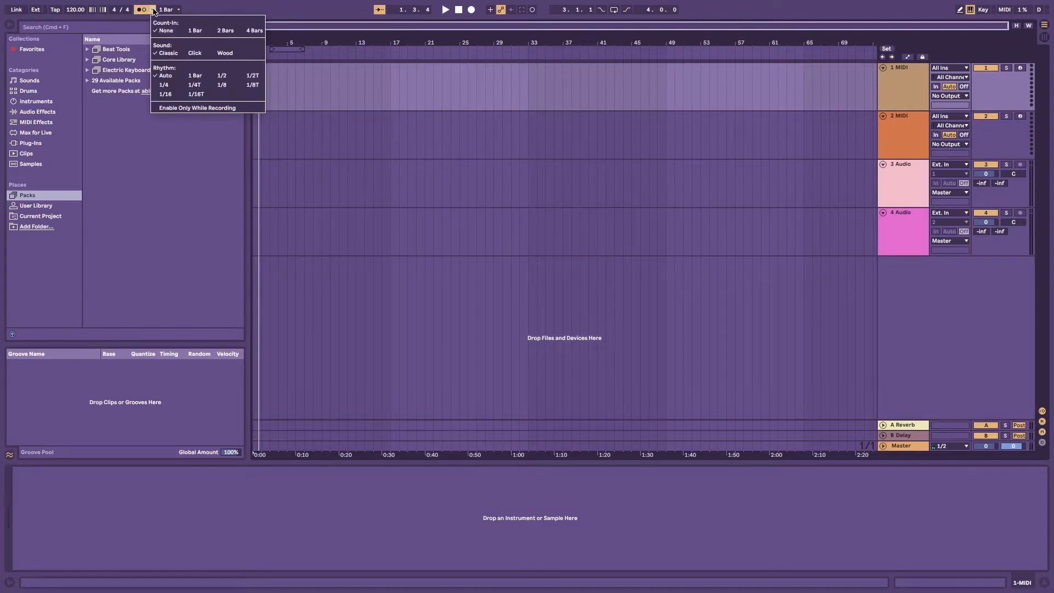
{"action": "left_click", "coordinate": [195, 52]}
{"action": "left_click", "coordinate": [153, 10]}
{"action": "left_click", "coordinate": [222, 54]}
{"action": "key", "text": "space"}
{"action": "left_click", "coordinate": [143, 10]}
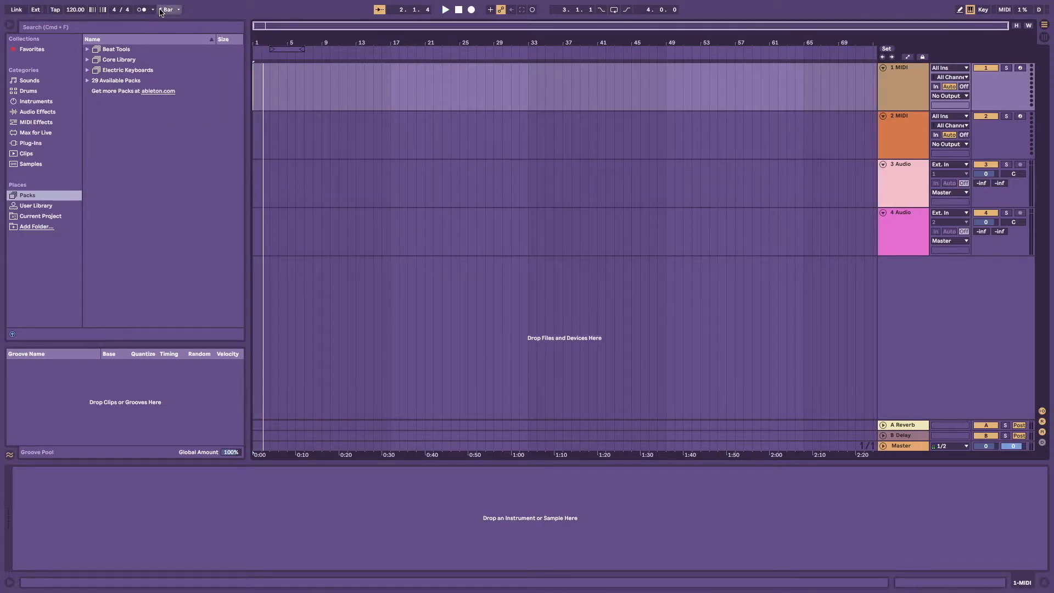
{"action": "left_click", "coordinate": [153, 10]}
{"action": "left_click", "coordinate": [163, 53]}
- Start playback and review the metronome's count-in options without choosing a different one
{"action": "key", "text": "space"}
{"action": "left_click", "coordinate": [153, 10]}
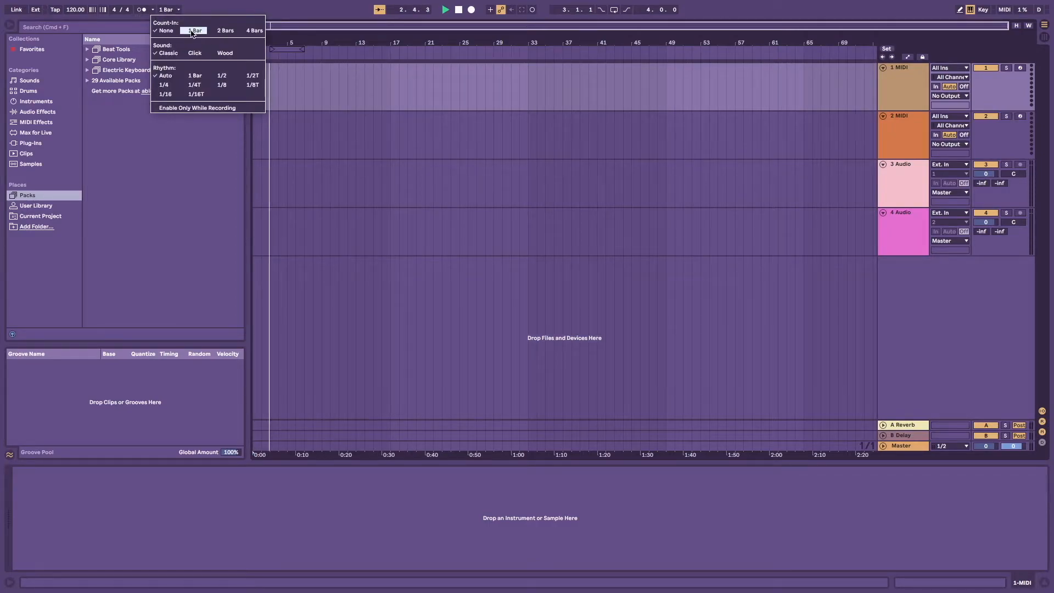
{"action": "left_click", "coordinate": [138, 11]}
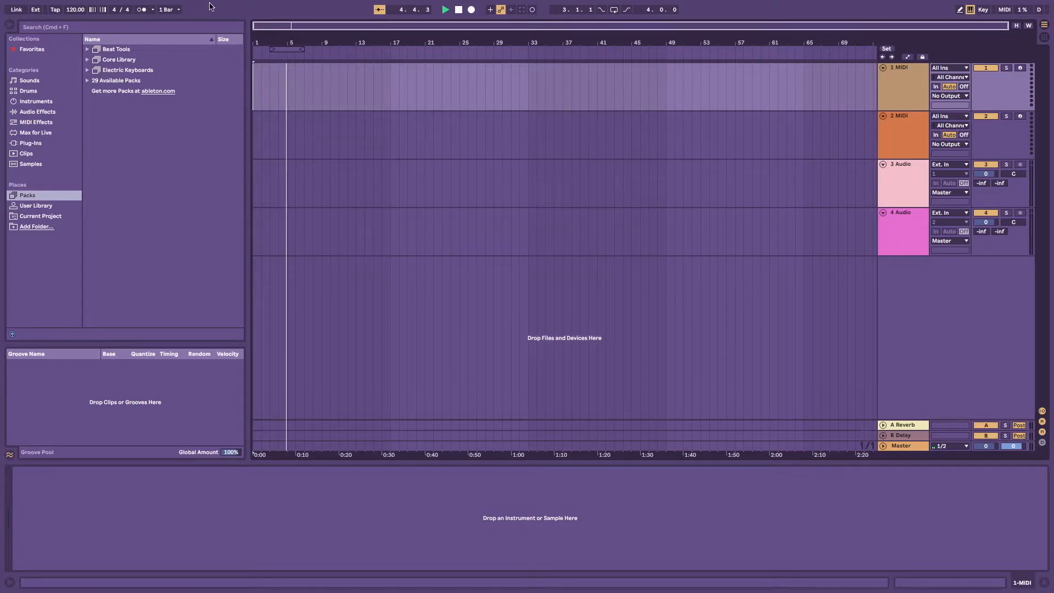
- Try moving the arrangement position to bar 53 and bring it back close to the start
{"action": "left_click", "coordinate": [402, 11]}
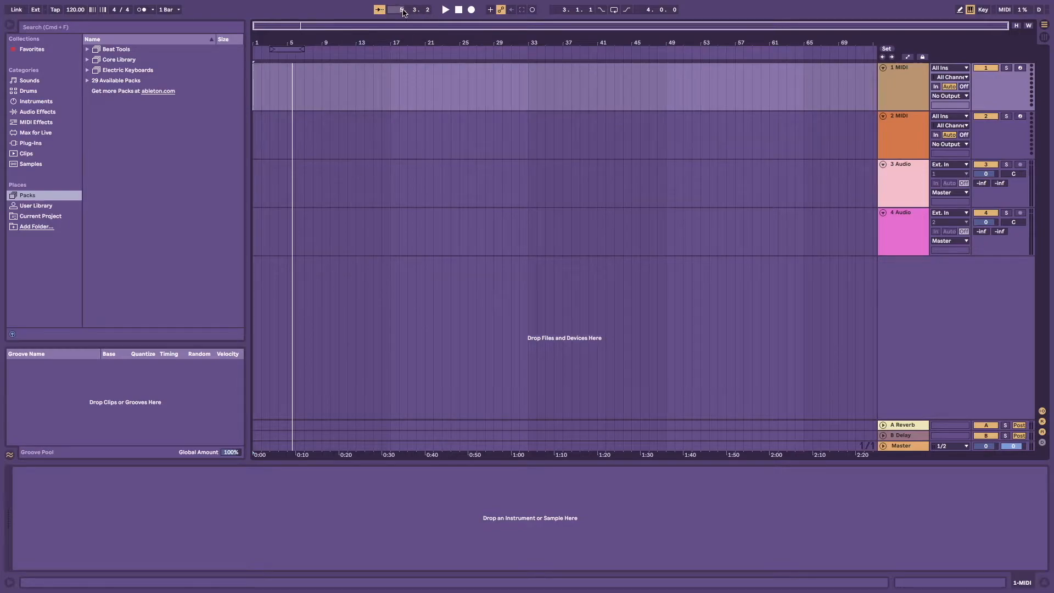
{"action": "left_click_drag", "start_coordinate": [403, 11], "coordinate": [403, 32]}
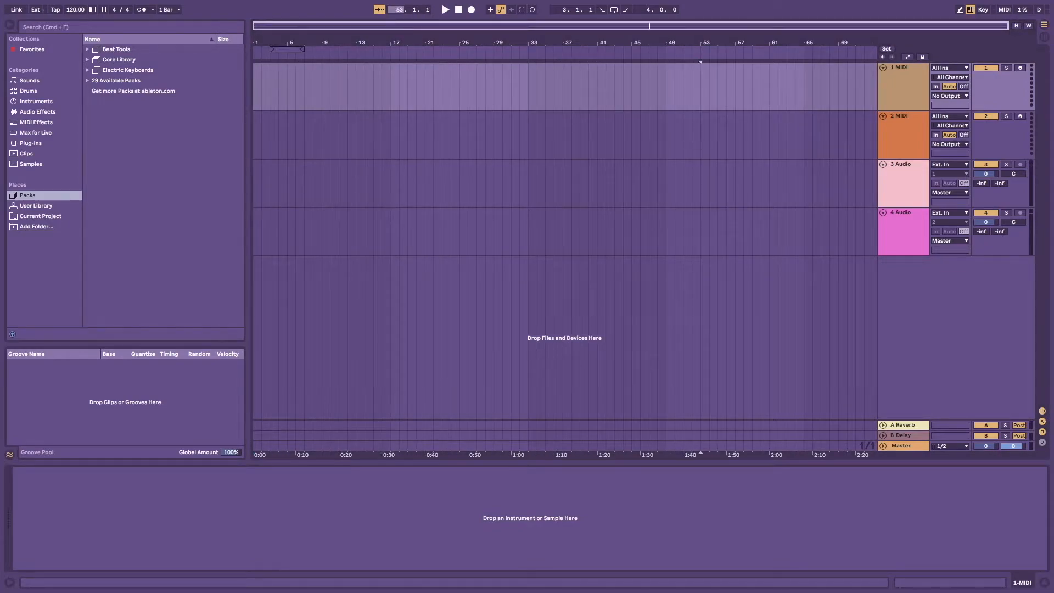
{"action": "left_click_drag", "start_coordinate": [401, 10], "coordinate": [400, 13]}
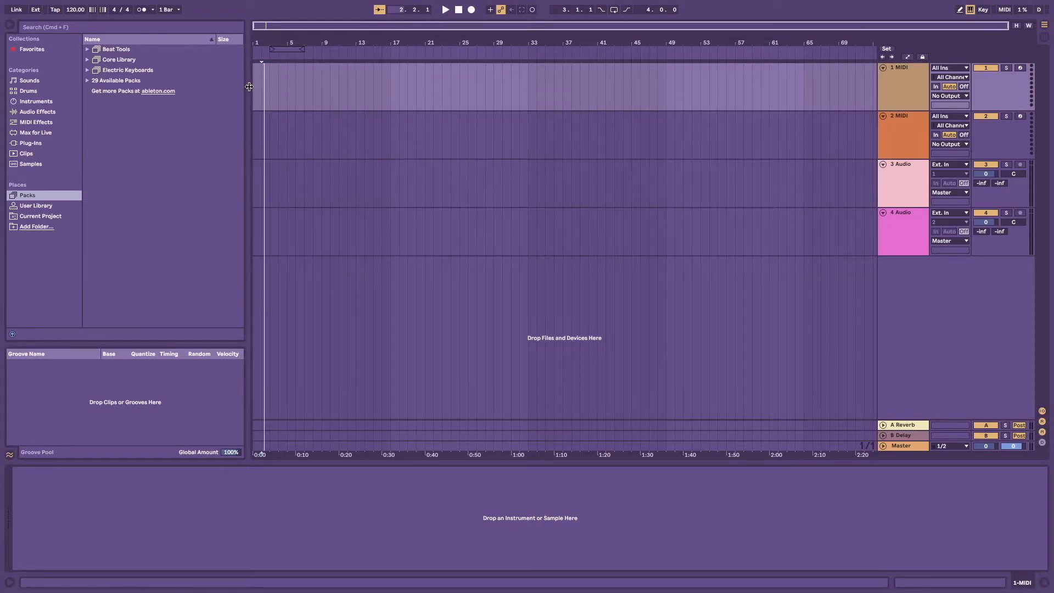
- Start and stop playback near the beginning of the arrangement to try the transport controls
{"action": "left_click", "coordinate": [445, 8]}
{"action": "left_click", "coordinate": [459, 10]}
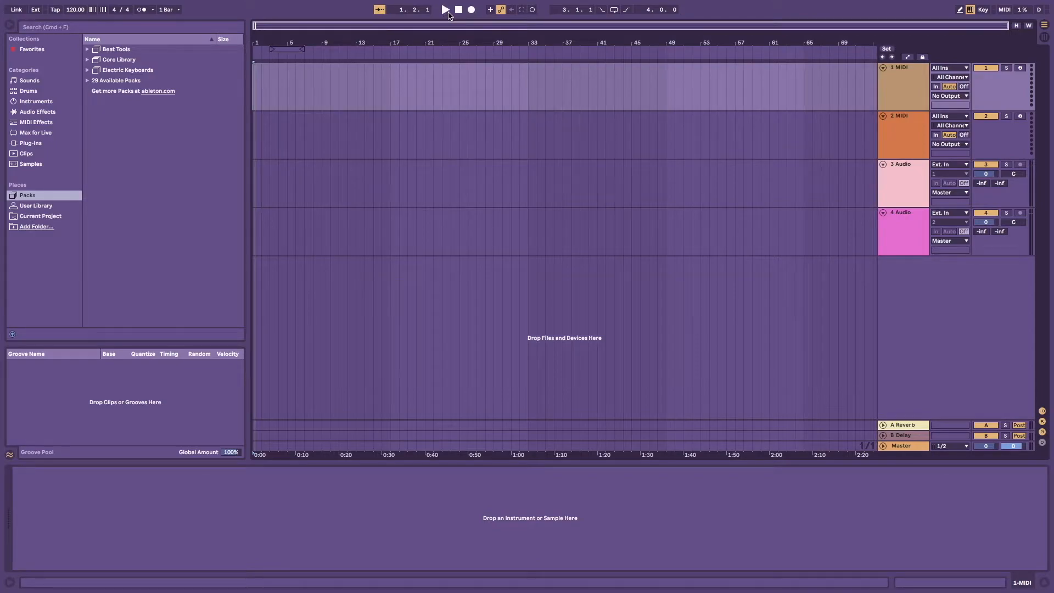
{"action": "key", "text": "space"}
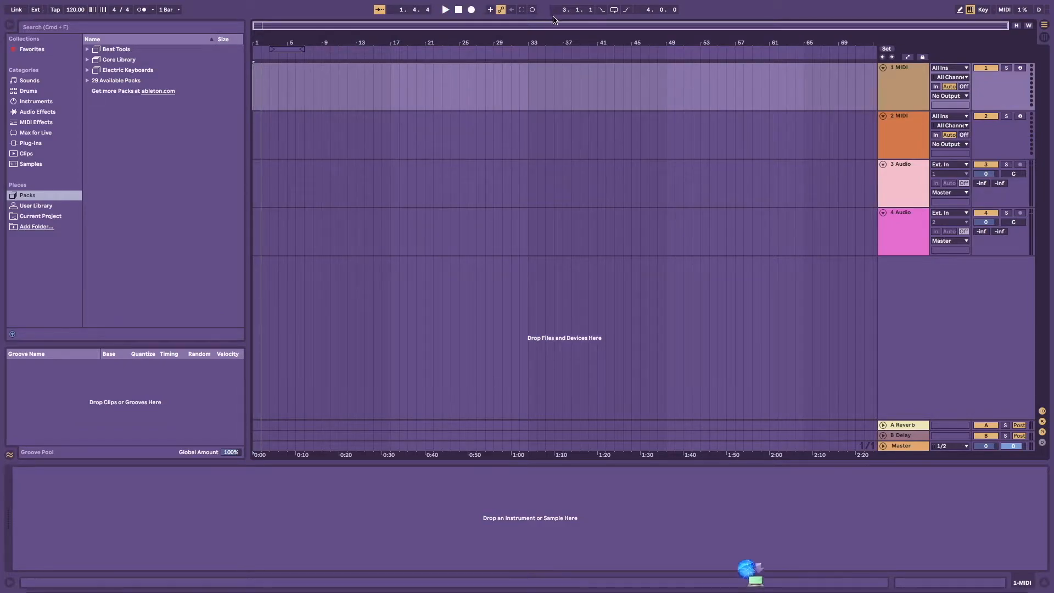
- Try arming the 1 MIDI and 2 MIDI tracks, and record a short clip on 1 MIDI from bar 1
{"action": "left_click", "coordinate": [1020, 68]}
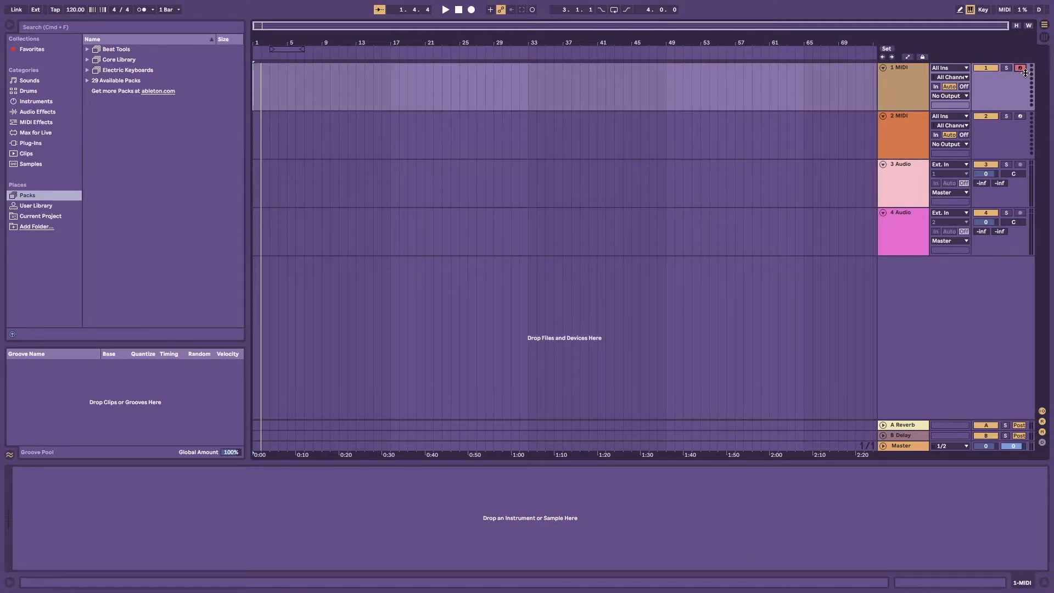
{"action": "left_click", "coordinate": [1021, 116]}
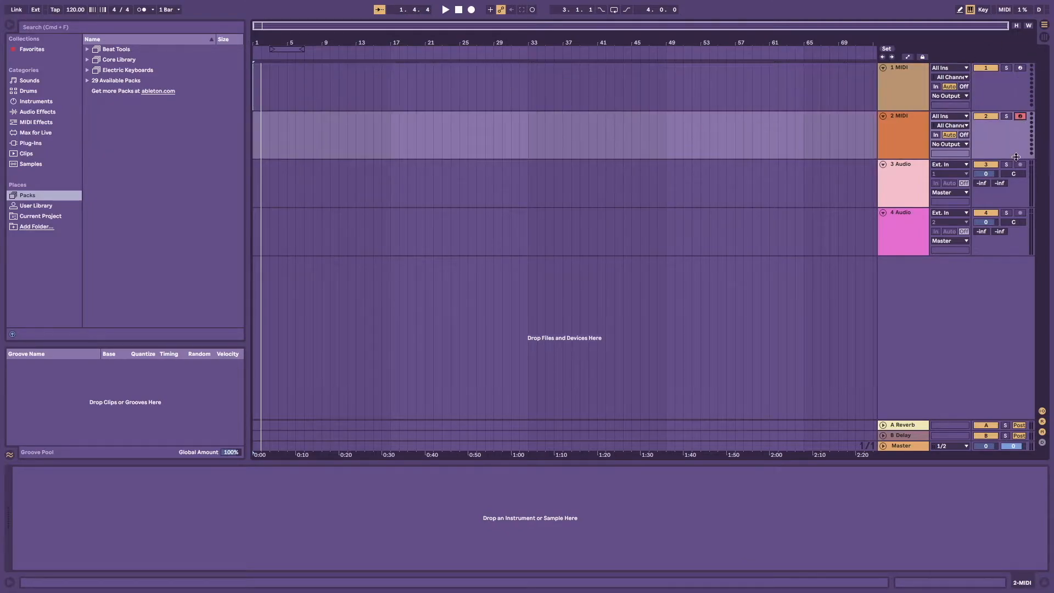
{"action": "left_click", "coordinate": [1020, 68]}
{"action": "left_click", "coordinate": [471, 9]}
{"action": "left_click", "coordinate": [471, 10]}
{"action": "key", "text": "space"}
- Arm the 2 MIDI track and record a short clip on it starting at bar 3
{"action": "left_click", "coordinate": [1020, 116]}
{"action": "left_click", "coordinate": [290, 152]}
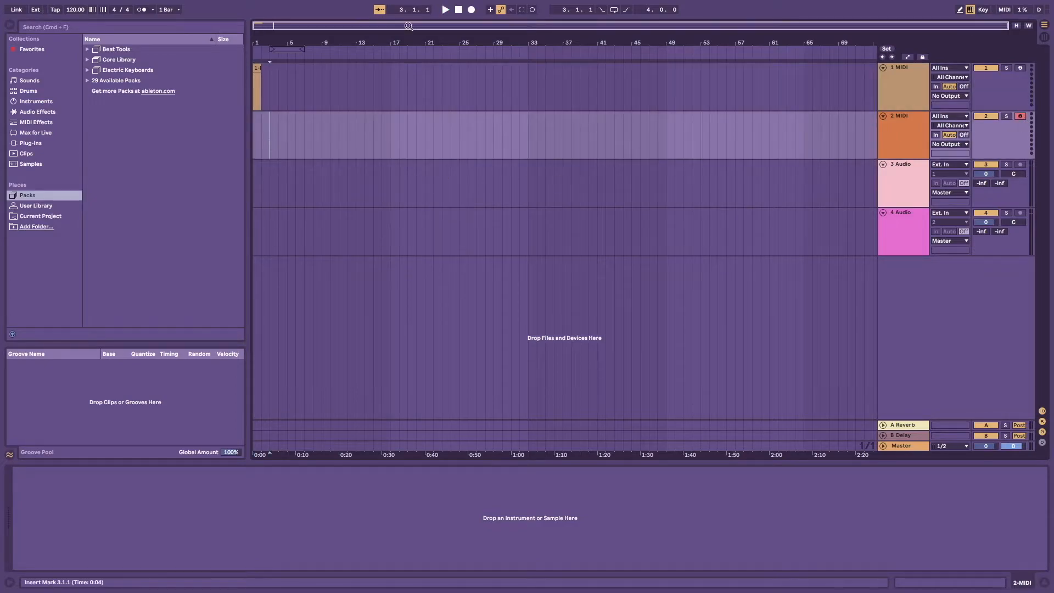
{"action": "left_click", "coordinate": [472, 10]}
{"action": "left_click", "coordinate": [459, 10]}
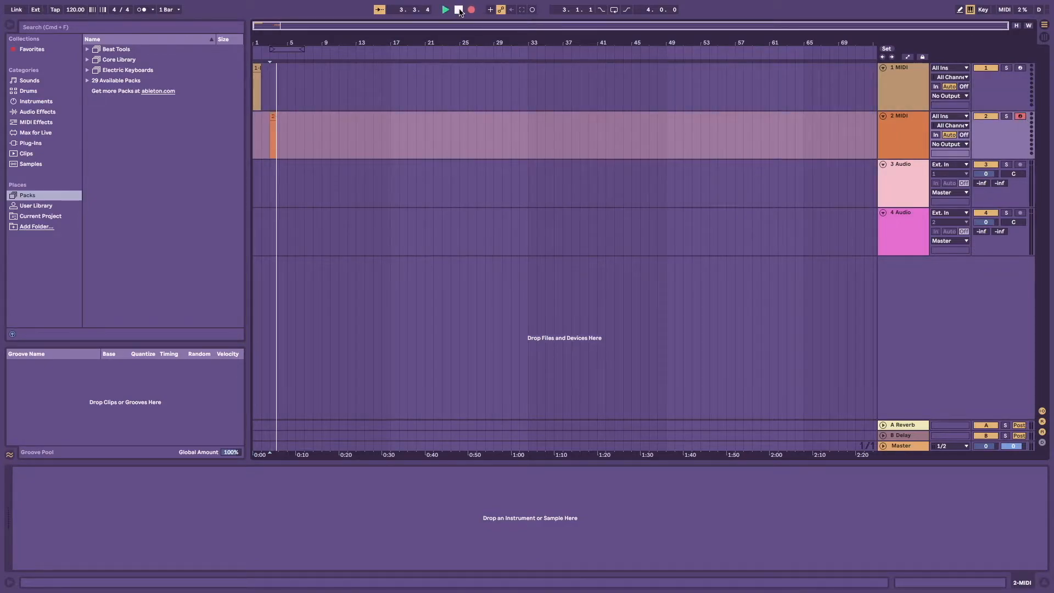
- Delete the recorded clips from the 2 MIDI and 1 MIDI tracks and place the insert marker at bar 1
{"action": "left_click", "coordinate": [273, 117]}
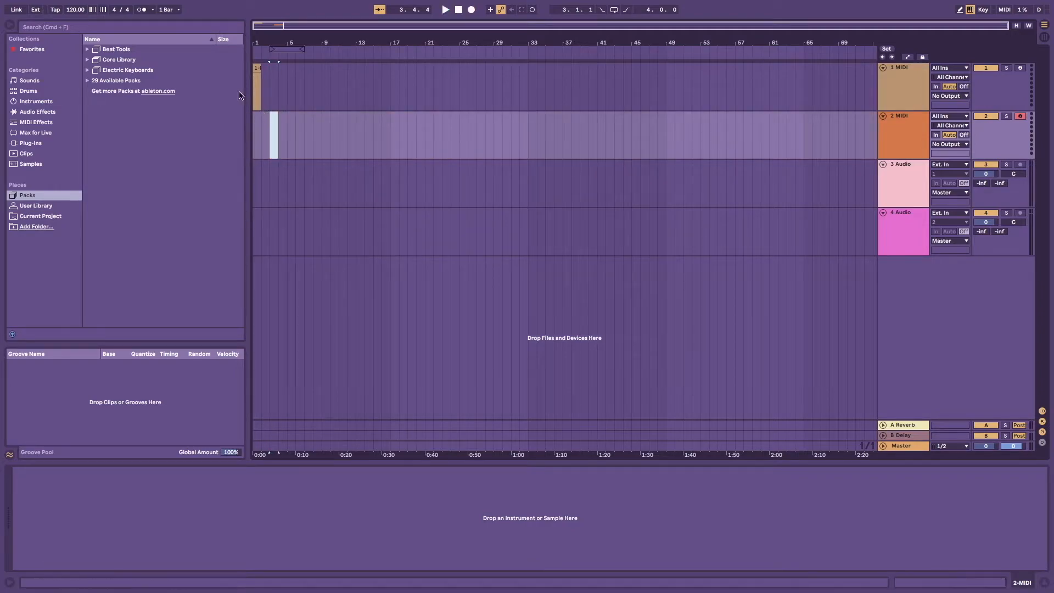
{"action": "left_click_drag", "start_coordinate": [273, 116], "coordinate": [253, 87]}
{"action": "left_click", "coordinate": [256, 87]}
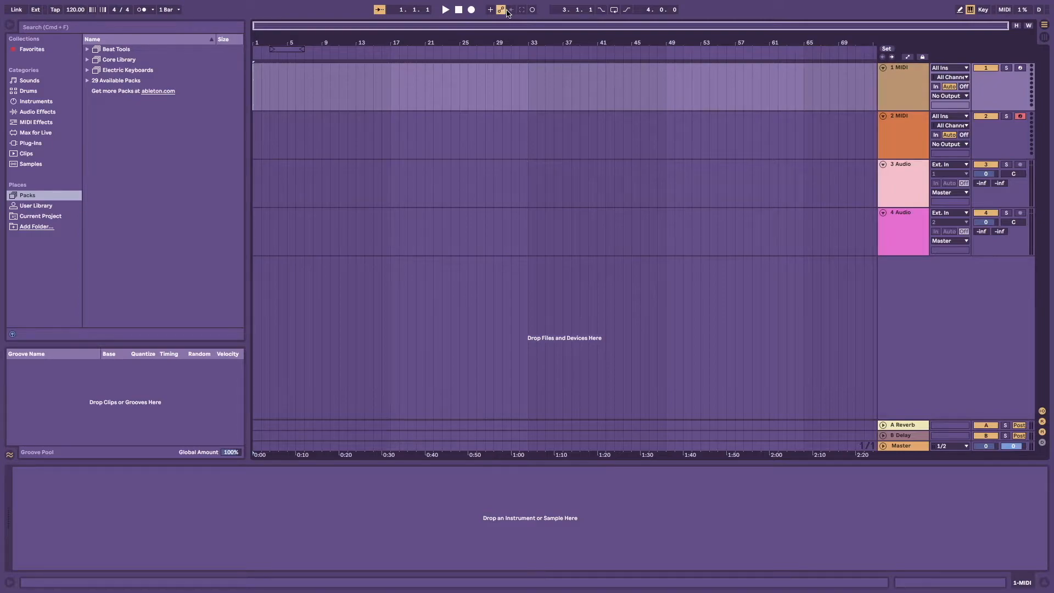
- Try the loop switch, loop a selection of bars 1 to 4 on the 1 MIDI track, and turn looping off again
{"action": "left_click", "coordinate": [614, 11]}
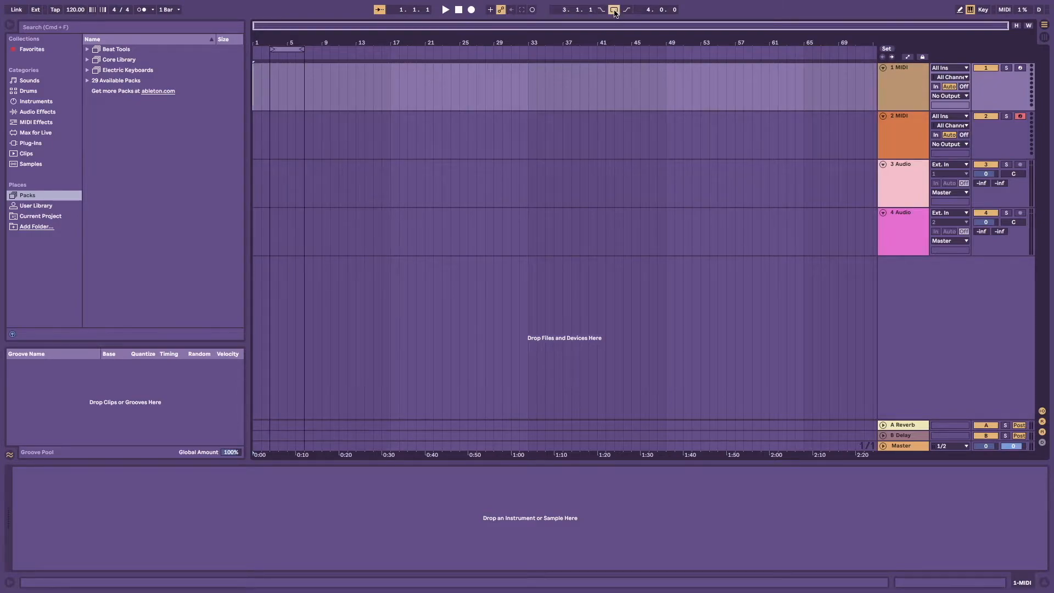
{"action": "left_click", "coordinate": [615, 10]}
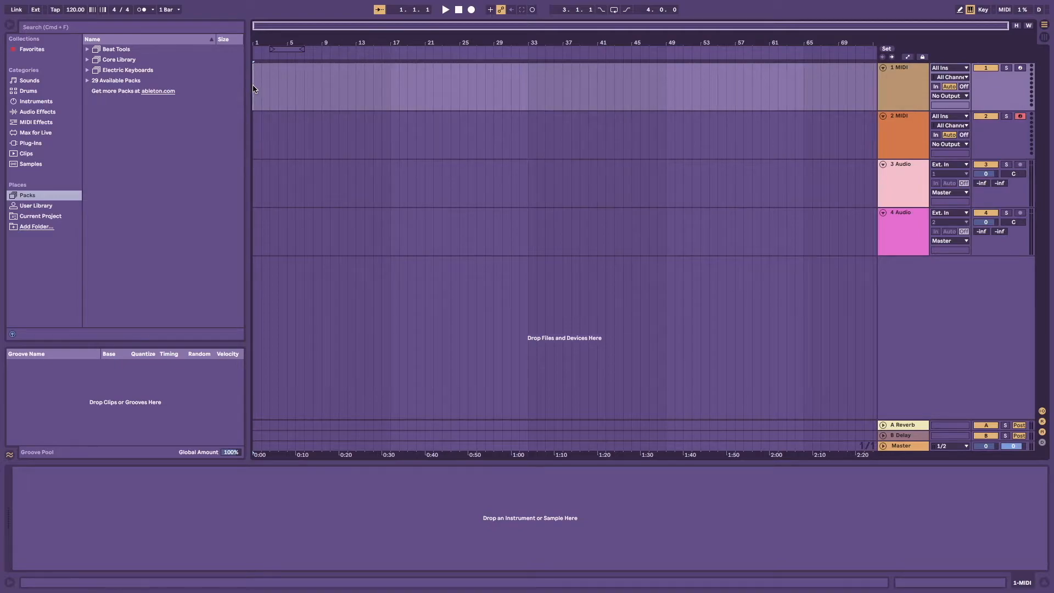
{"action": "left_click_drag", "start_coordinate": [273, 86], "coordinate": [223, 91]}
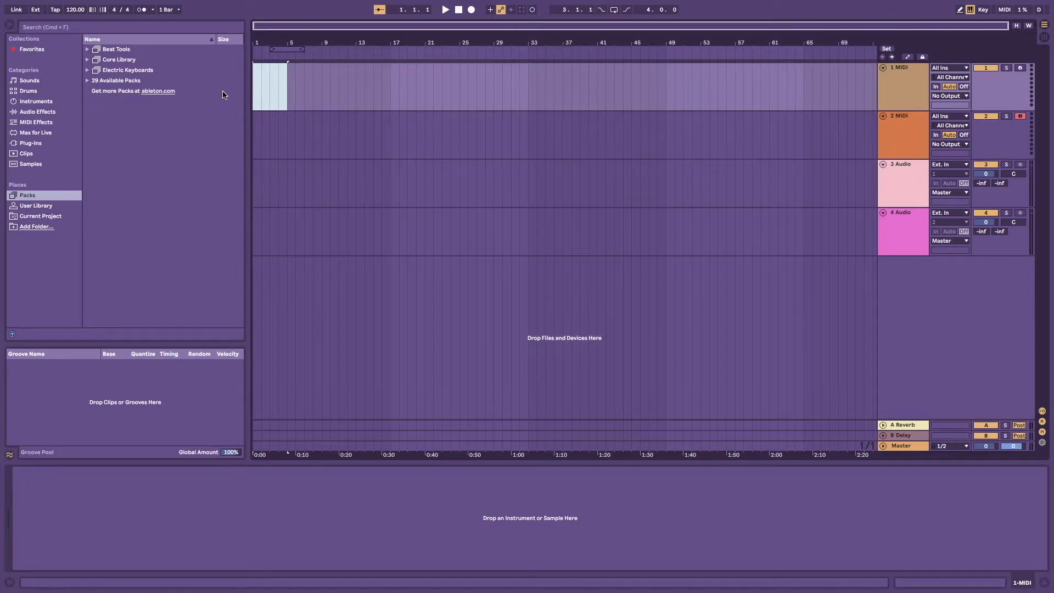
{"action": "key", "text": "super+l"}
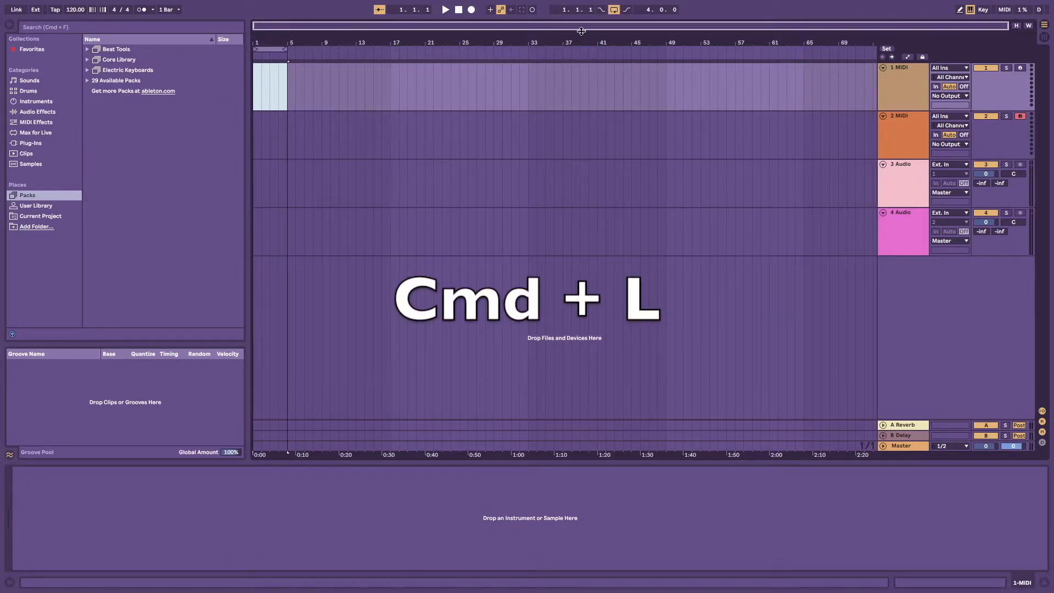
{"action": "left_click", "coordinate": [615, 13]}
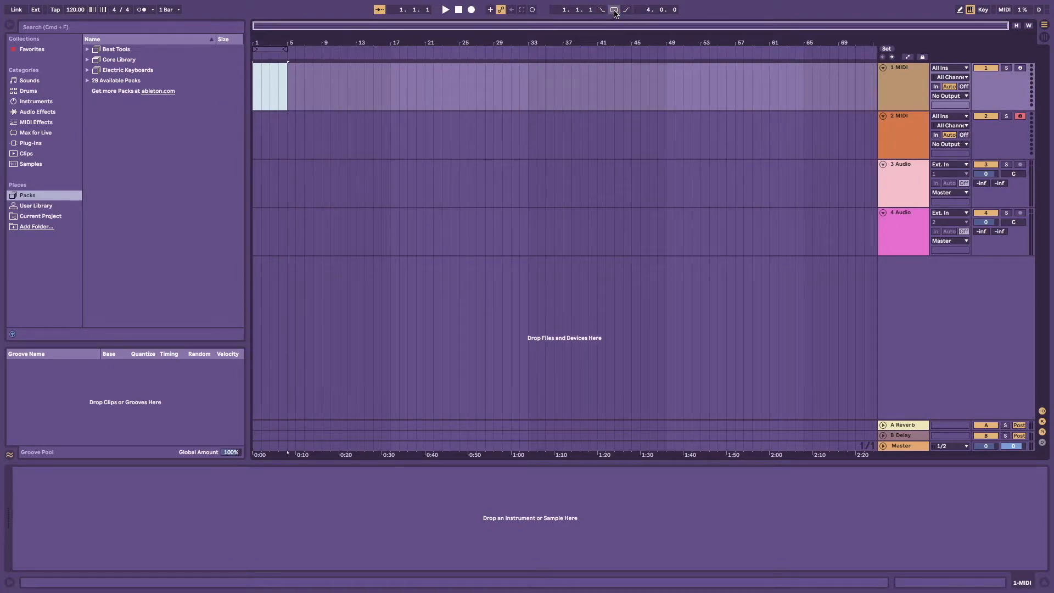
{"action": "left_click", "coordinate": [304, 85]}
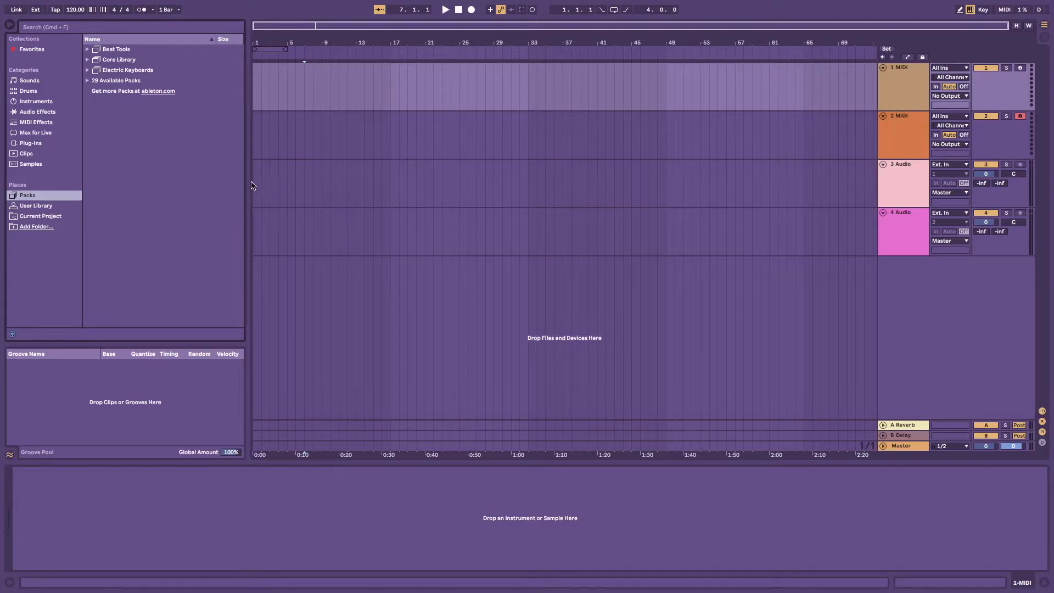
- Narrow the browser to give the arrangement more width, and show the Sounds category
{"action": "left_click_drag", "start_coordinate": [247, 183], "coordinate": [190, 198]}
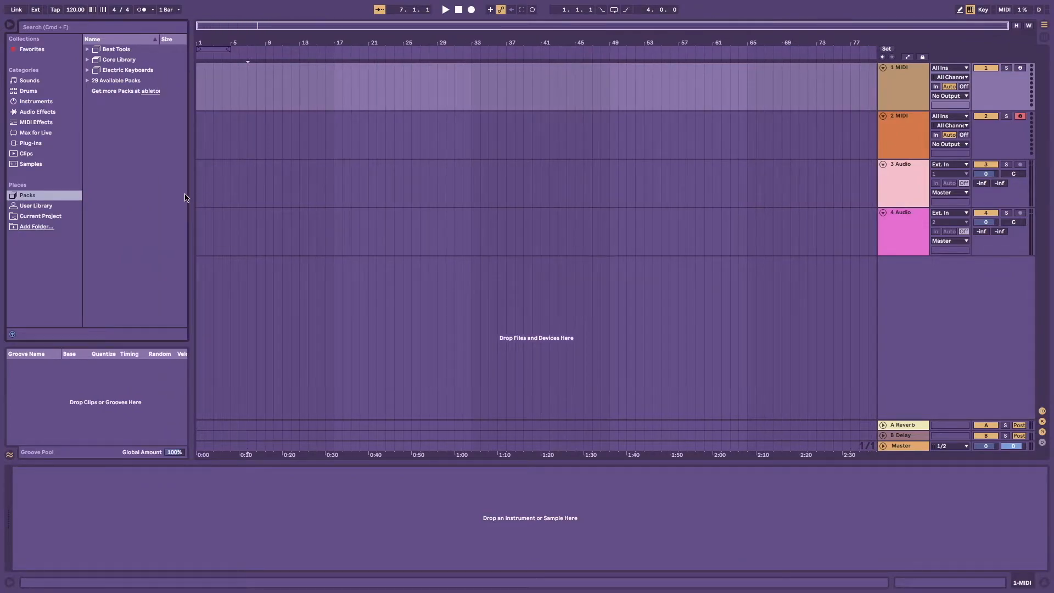
{"action": "left_click", "coordinate": [35, 81]}
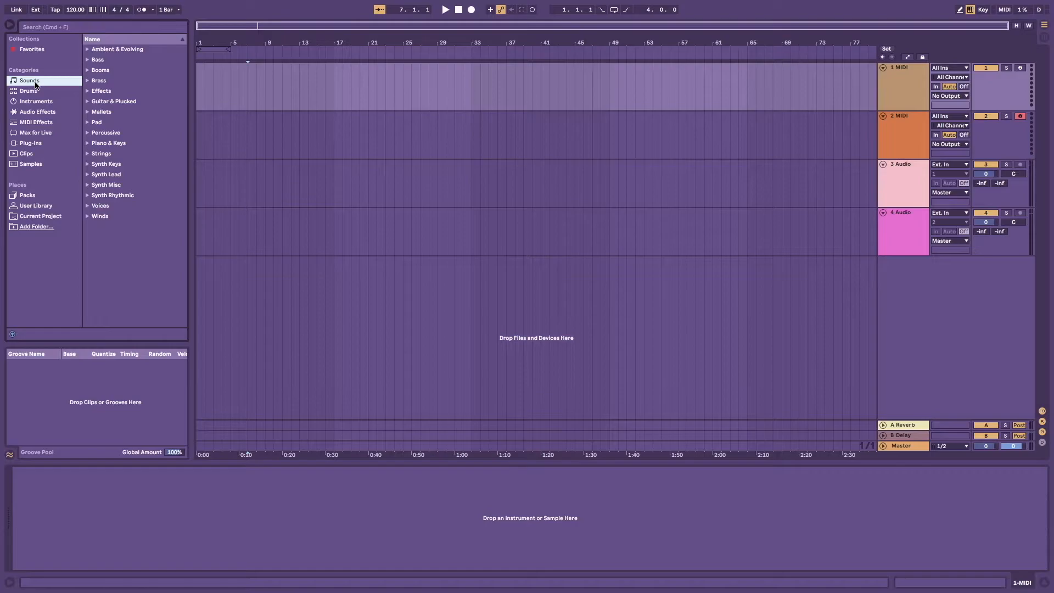
- Browse the Drums, Instruments, Audio Effects and MIDI Effects categories and return to Sounds
{"action": "left_click", "coordinate": [33, 91]}
{"action": "left_click", "coordinate": [34, 102]}
{"action": "left_click", "coordinate": [33, 113]}
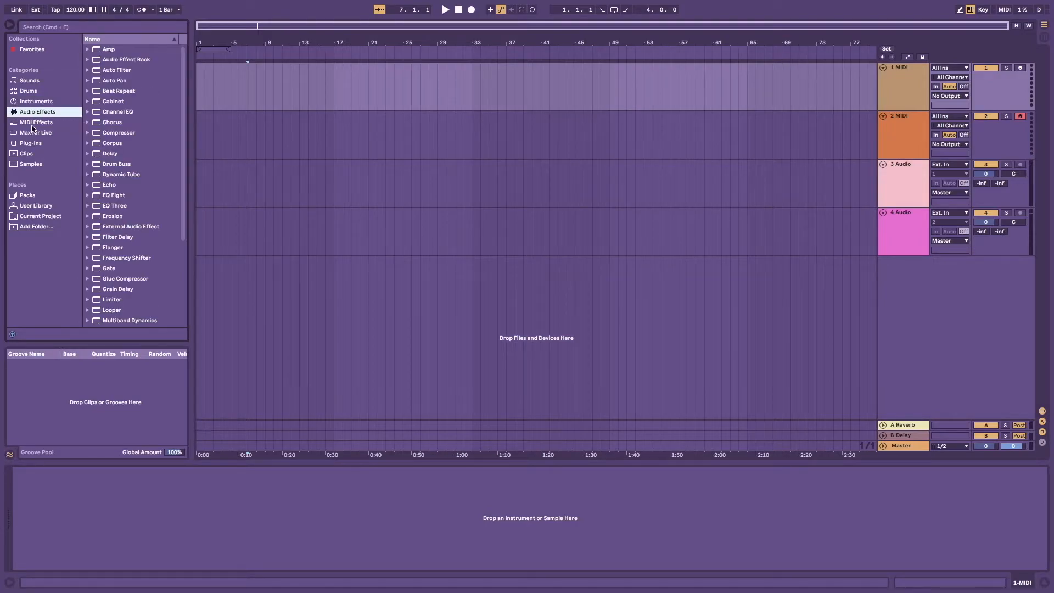
{"action": "left_click", "coordinate": [33, 122]}
{"action": "left_click", "coordinate": [32, 82]}
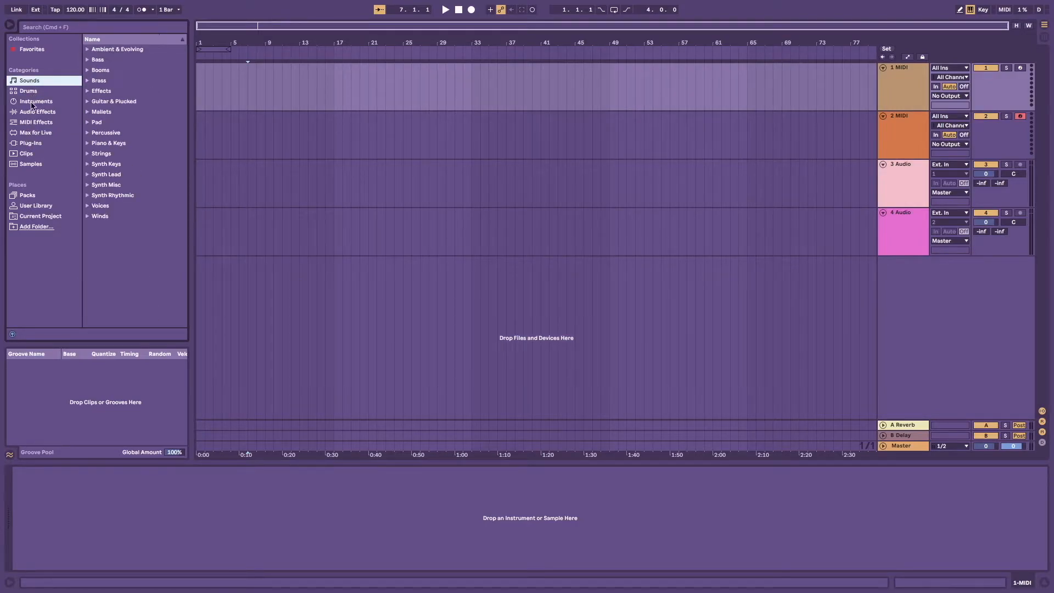
- Place the A-Snare Ludwig 1 A.aif sample at bar 1 of the 3 Audio track, play it, and delete it
{"action": "left_click", "coordinate": [32, 164]}
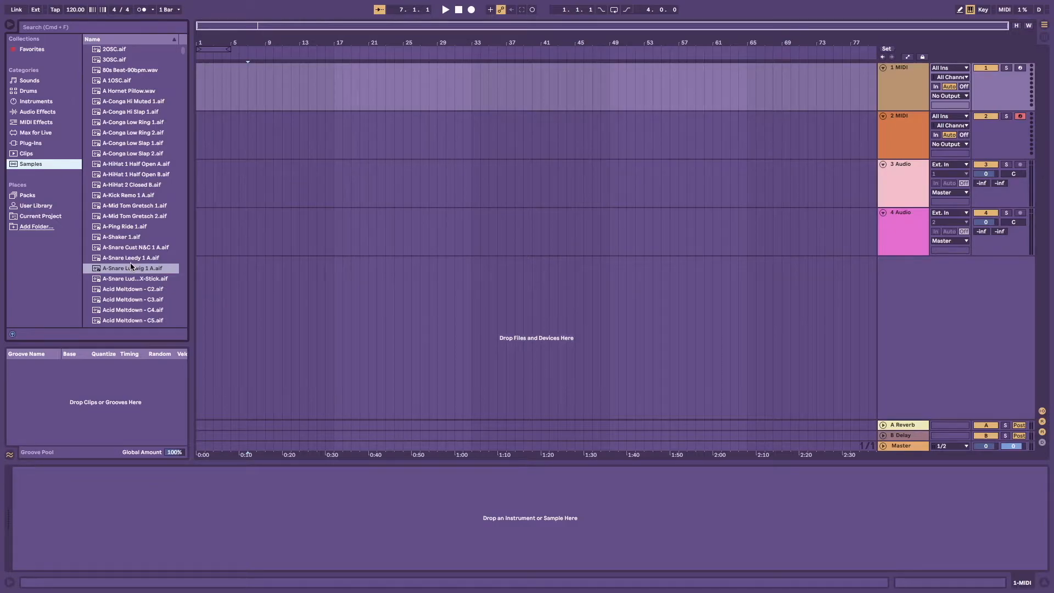
{"action": "left_click_drag", "start_coordinate": [120, 272], "coordinate": [200, 195]}
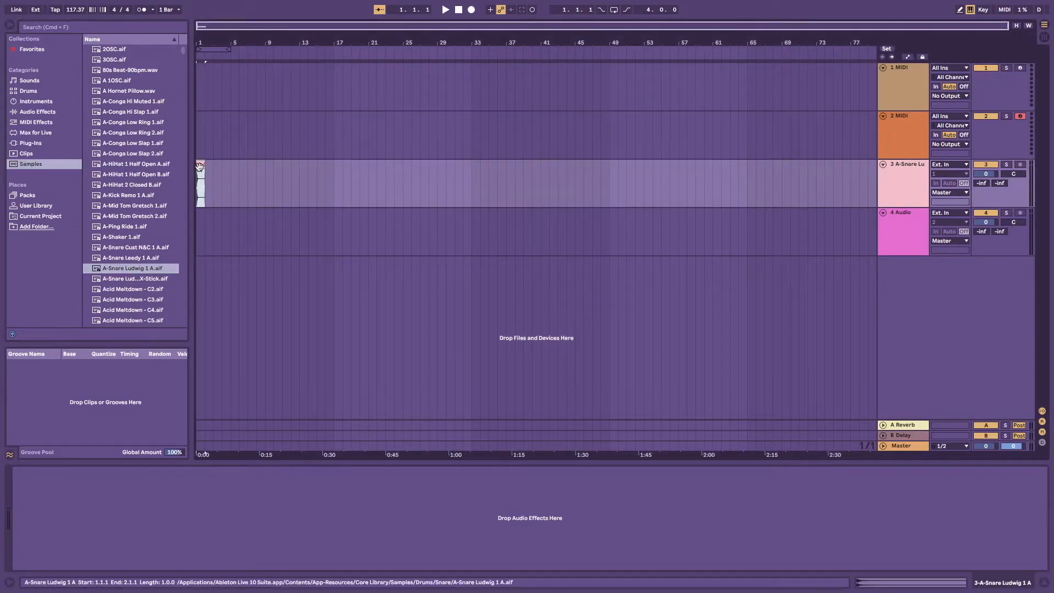
{"action": "key", "text": "space"}
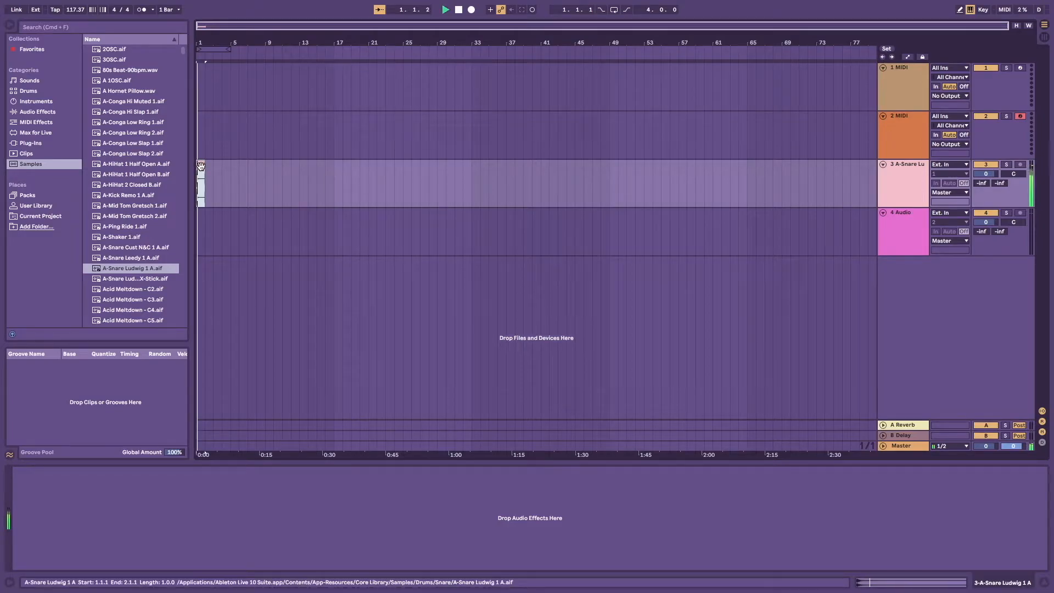
{"action": "key", "text": "Delete"}
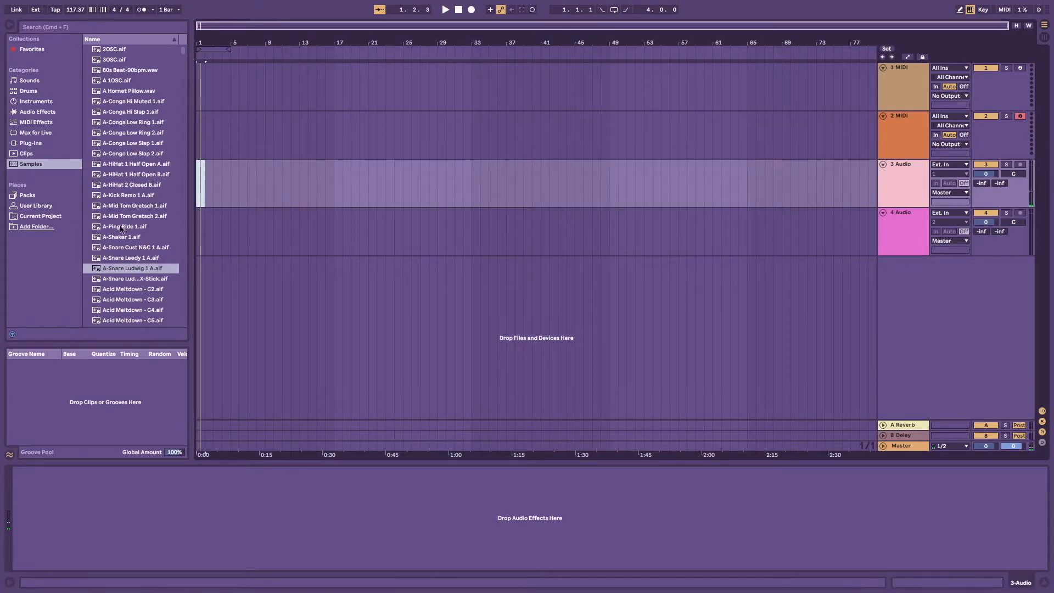
- Place the ARP 5th - C5.aif sample at bar 5 of the 3 Audio track and remove it again
{"action": "scroll", "coordinate": [117, 227], "scroll_direction": "down", "scroll_amount": 8}
{"action": "left_click_drag", "start_coordinate": [118, 224], "coordinate": [234, 190]}
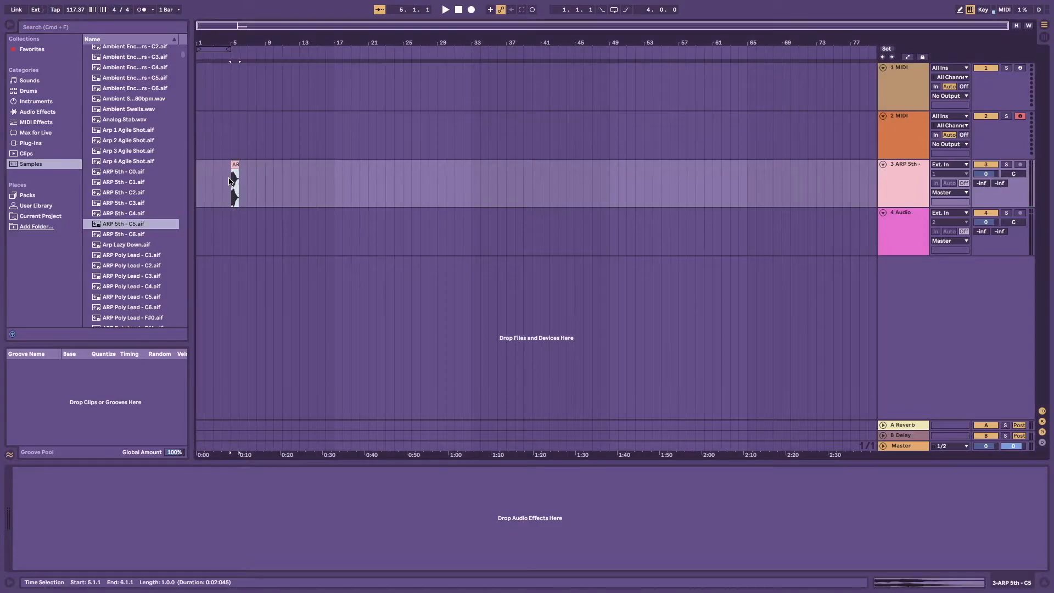
{"action": "key", "text": "super+z"}
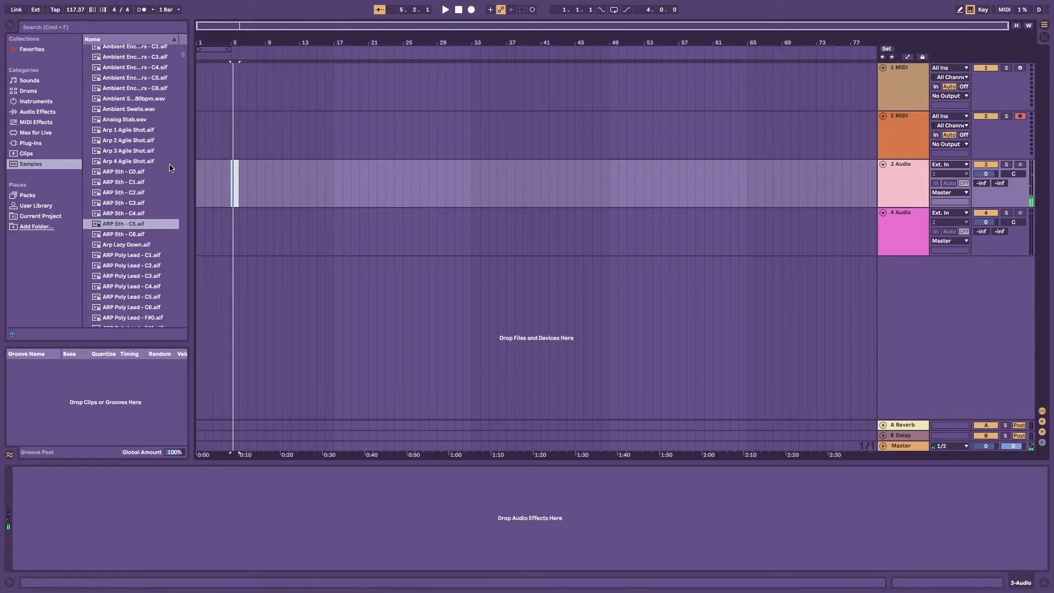
- Look through the Max for Live, MIDI Effects and Audio Effects categories in the browser
{"action": "left_click", "coordinate": [36, 133]}
{"action": "left_click", "coordinate": [36, 122]}
{"action": "left_click", "coordinate": [35, 112]}
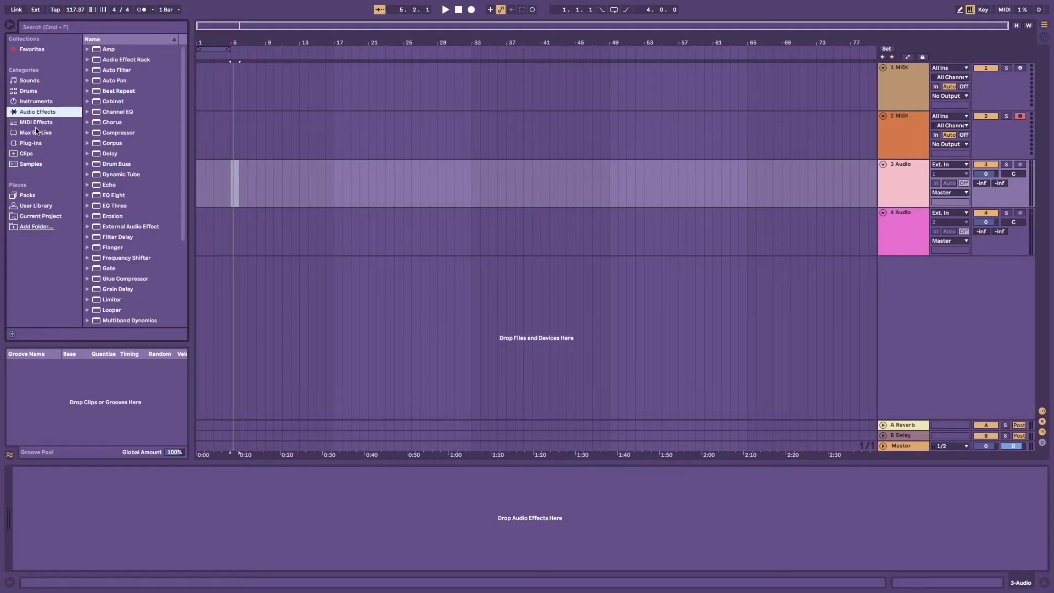
- Load the Grand Piano.adg preset from the Instrument Rack's Piano & Keys folder onto the 1 MIDI track
{"action": "left_click", "coordinate": [34, 102]}
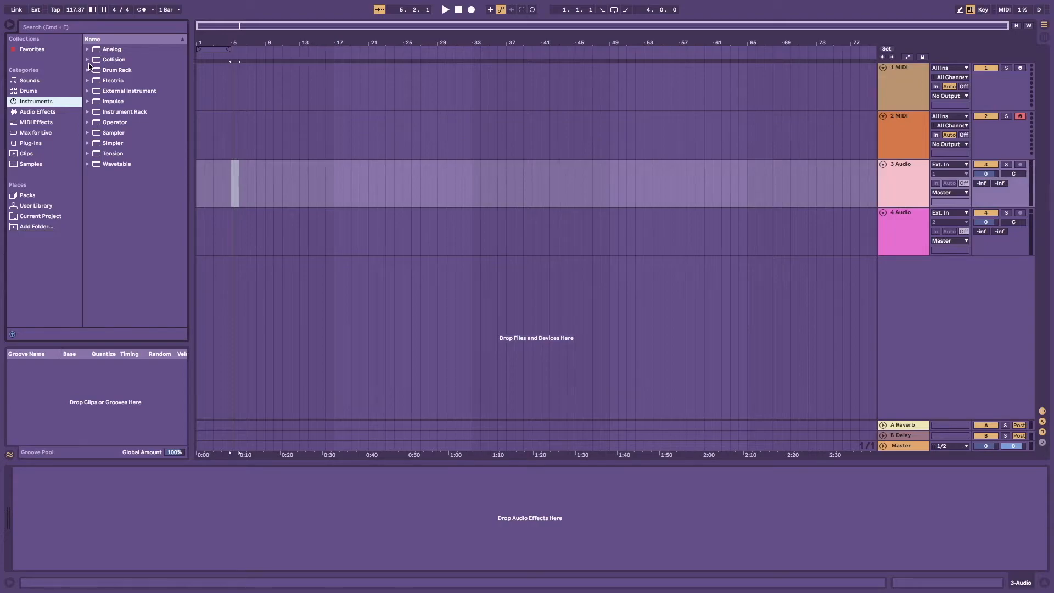
{"action": "left_click", "coordinate": [88, 112]}
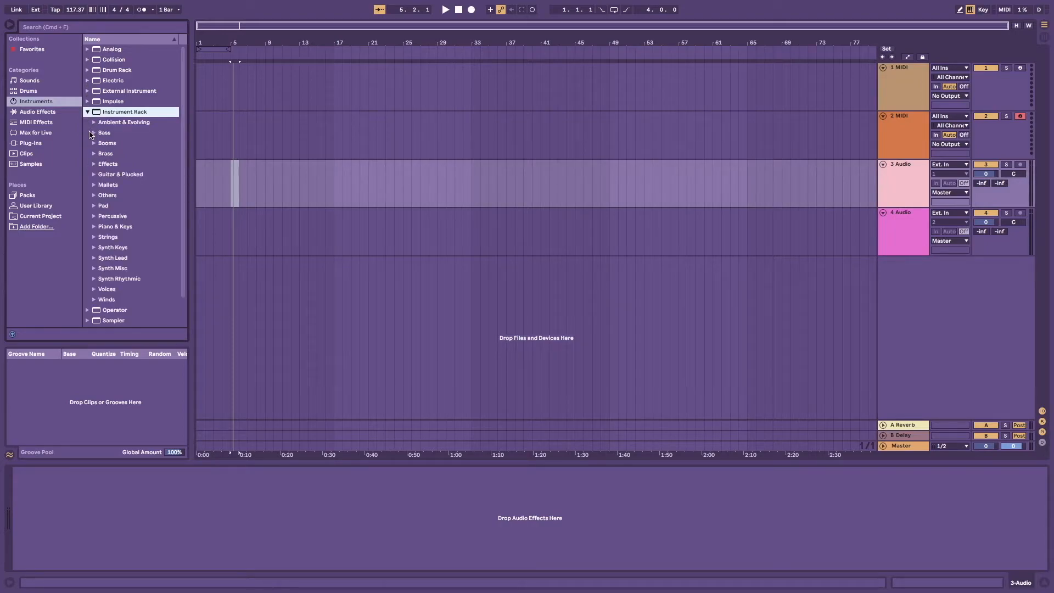
{"action": "scroll", "coordinate": [109, 215], "scroll_direction": "down", "scroll_amount": 1}
{"action": "left_click", "coordinate": [95, 214]}
{"action": "scroll", "coordinate": [110, 222], "scroll_direction": "down", "scroll_amount": 5}
{"action": "scroll", "coordinate": [112, 226], "scroll_direction": "down", "scroll_amount": 1}
{"action": "left_click_drag", "start_coordinate": [119, 251], "coordinate": [220, 78]}
- Play test notes on the Grand Piano track with the system volume raised, and place the insert marker at bar 1
{"action": "left_click", "coordinate": [205, 80]}
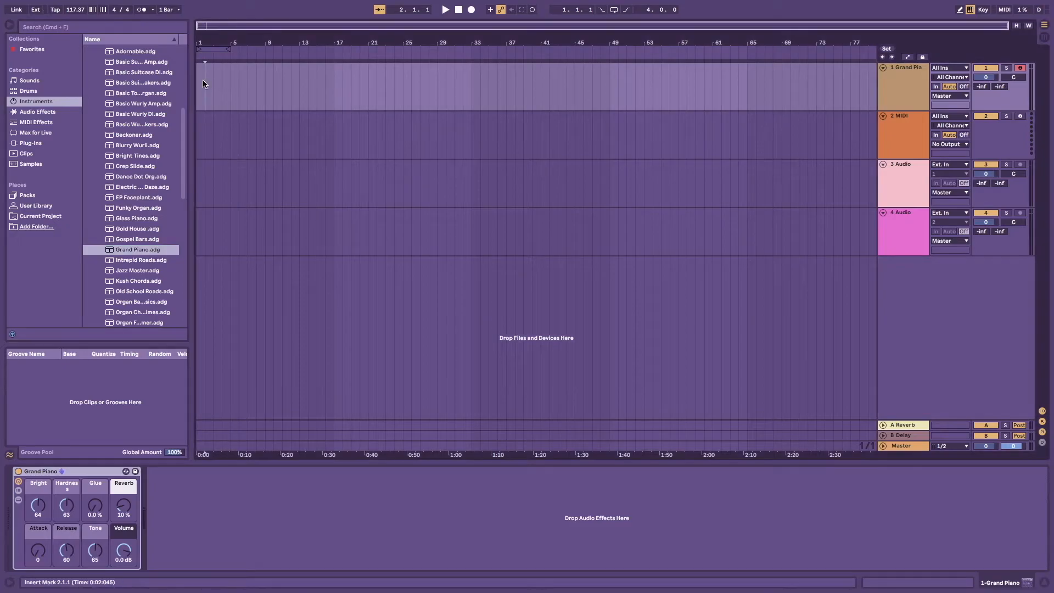
{"action": "key", "text": "a"}
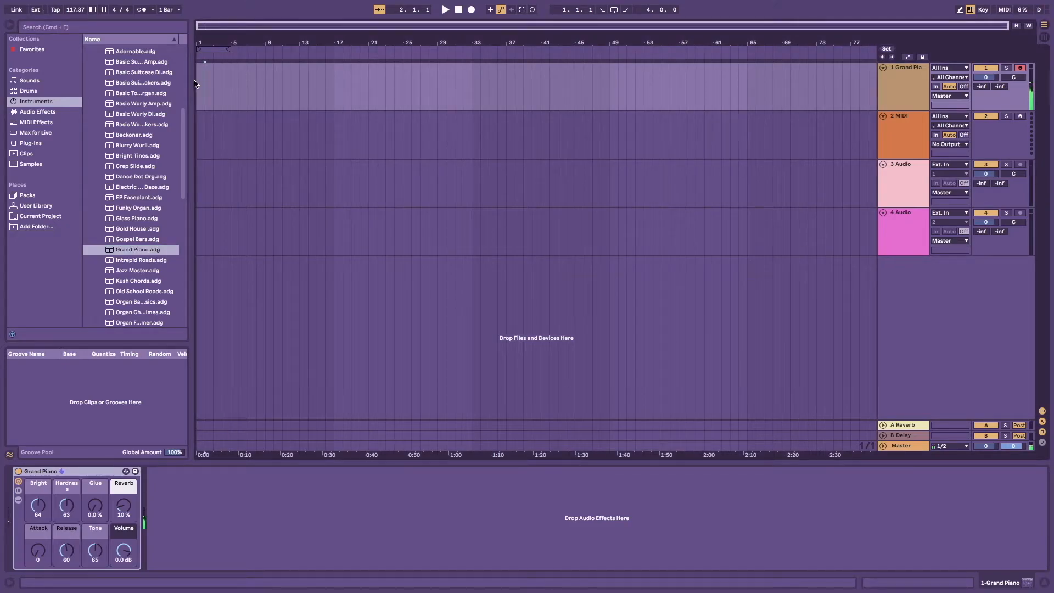
{"action": "key", "text": "a"}
{"action": "key", "text": "XF86AudioRaiseVolume"}
{"action": "key", "text": "XF86AudioRaiseVolume"}
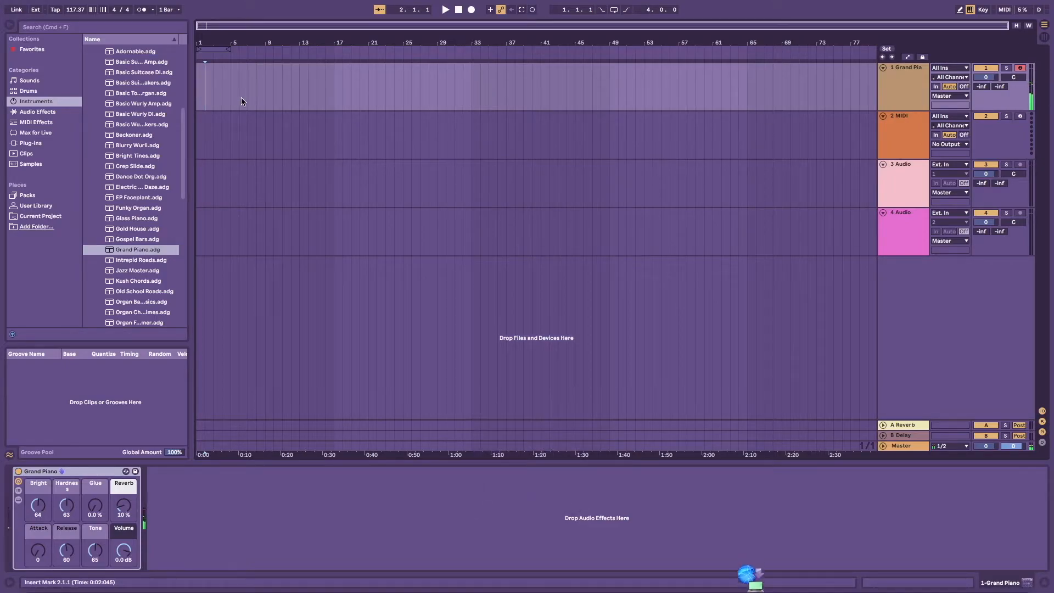
{"action": "left_click", "coordinate": [204, 86]}
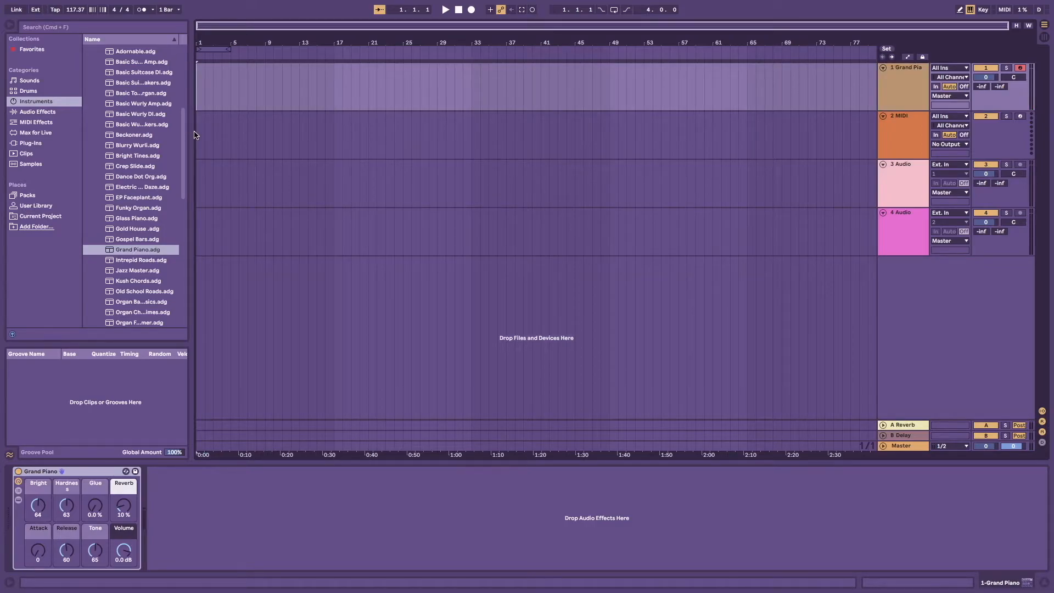
- Take the window out of full screen and move the 3 Audio track above the 2 MIDI track
{"action": "left_click", "coordinate": [38, 113]}
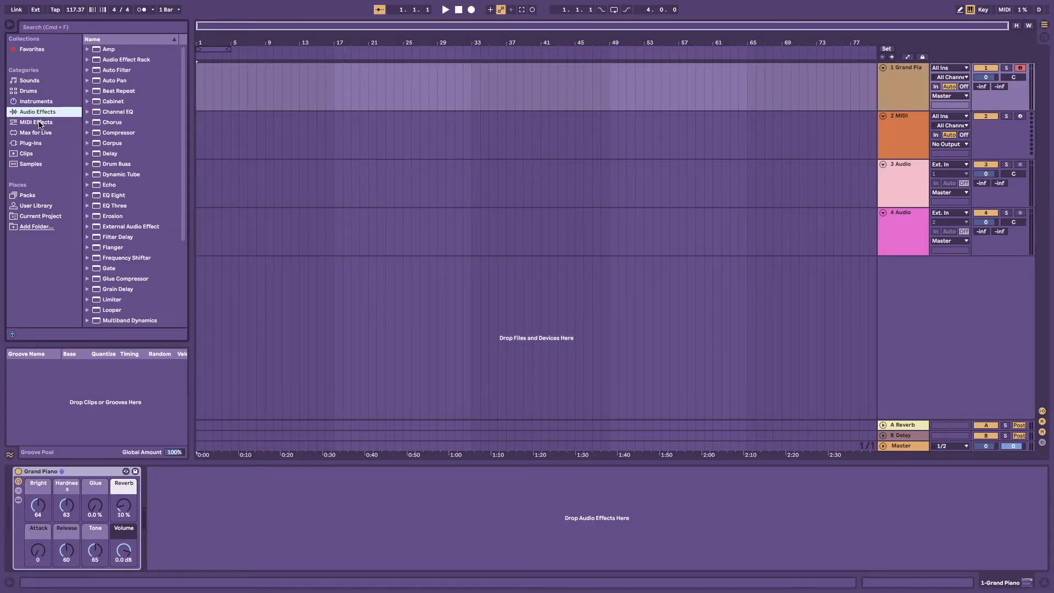
{"action": "mouse_move", "coordinate": [21, 1]}
{"action": "left_click", "coordinate": [29, 19]}
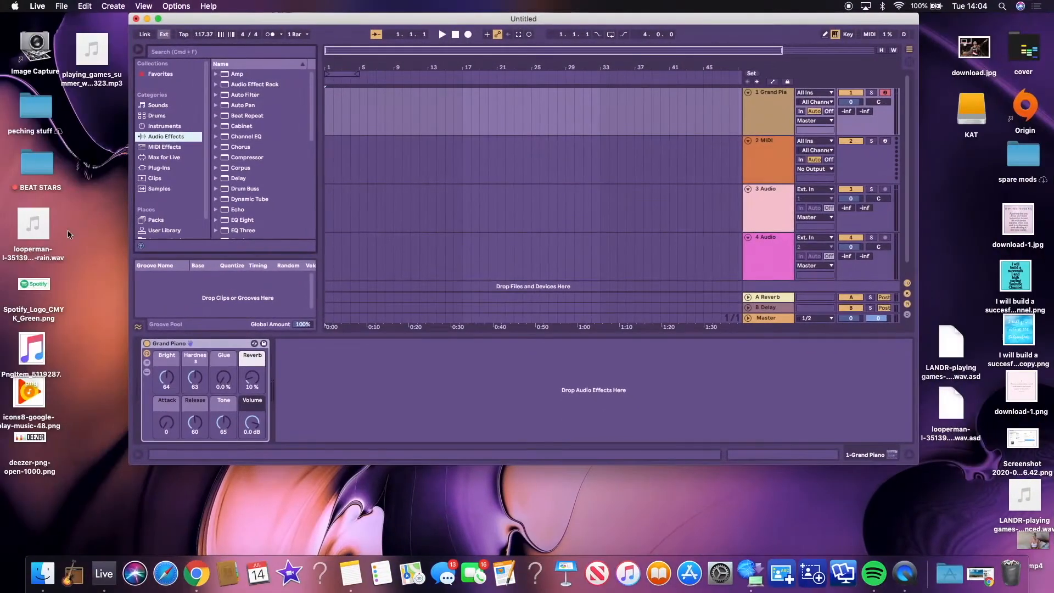
{"action": "left_click_drag", "start_coordinate": [783, 217], "coordinate": [769, 145]}
- Import the looperman rain.wav loop from the desktop at bar 1 of the audio track and play it in full screen
{"action": "left_click_drag", "start_coordinate": [18, 253], "coordinate": [327, 167]}
{"action": "key", "text": "ctrl+super+f"}
{"action": "key", "text": "space"}
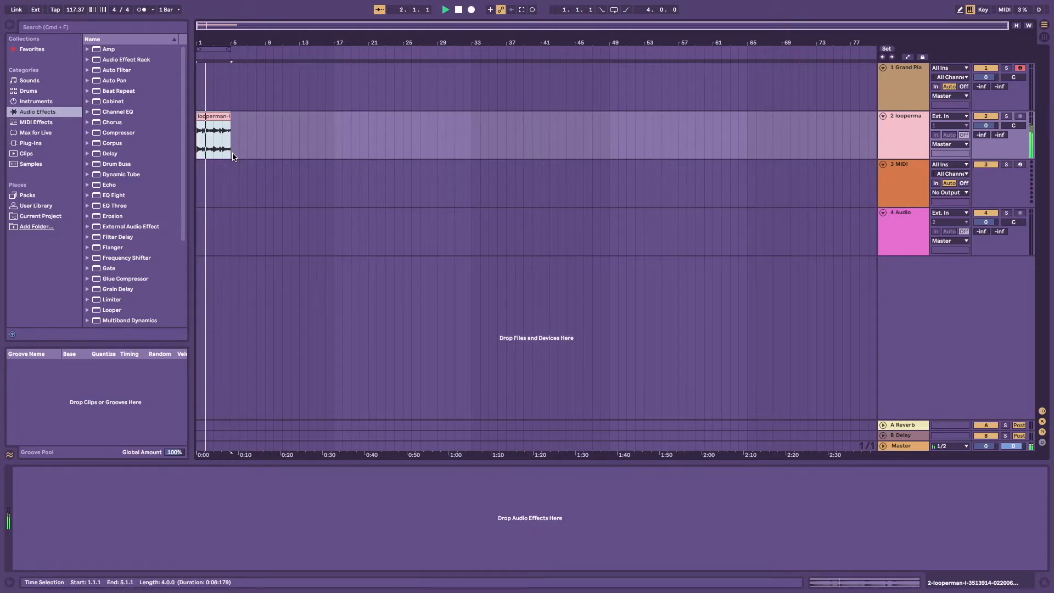
{"action": "key", "text": "space"}
- Record a clip about one bar long on the Grand Piano track from bar 1 while the loop plays
{"action": "left_click", "coordinate": [203, 86]}
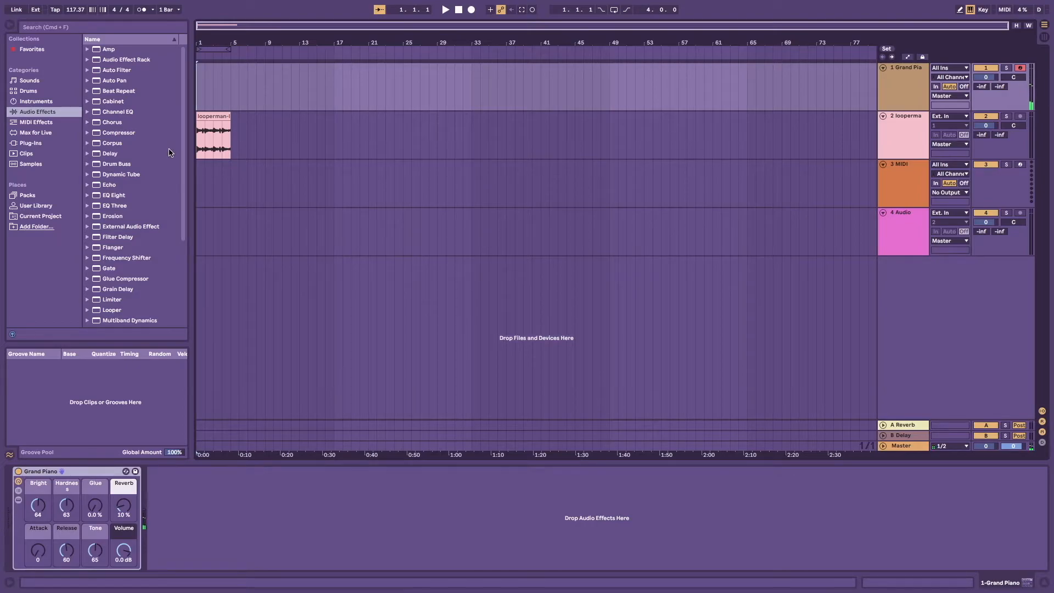
{"action": "left_click", "coordinate": [472, 10]}
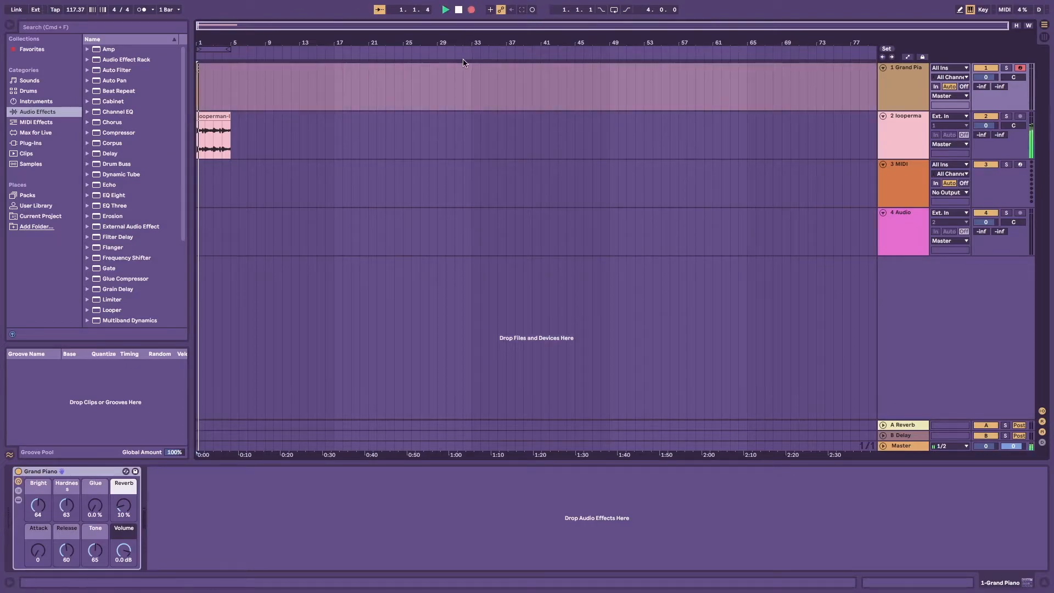
{"action": "key", "text": "space"}
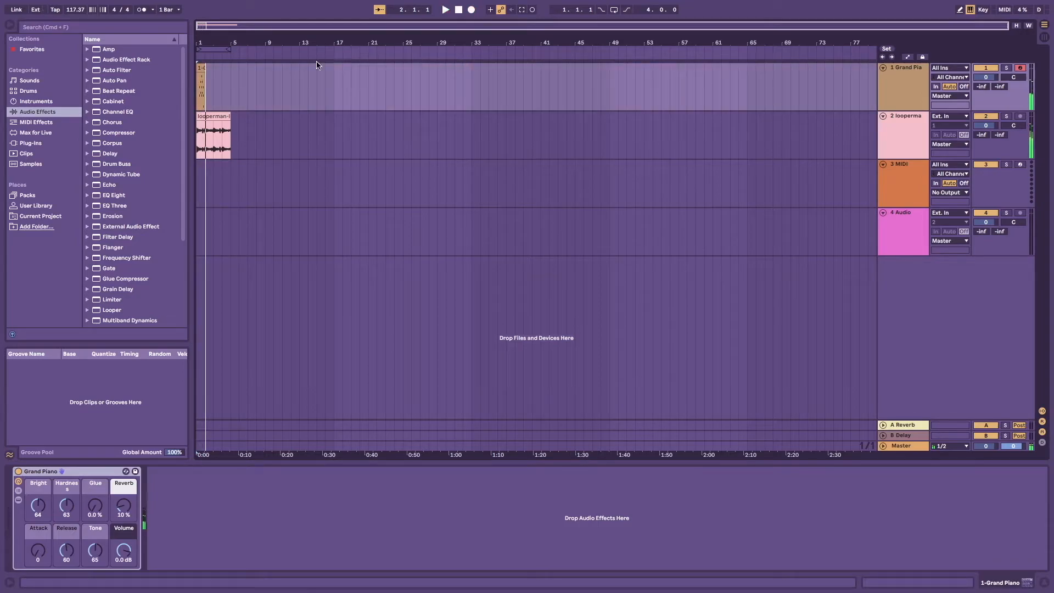
- Take a closer look at the recorded piano clip and place the insert marker at bar 5 on its track
{"action": "left_click", "coordinate": [201, 70]}
{"action": "scroll", "coordinate": [201, 72], "scroll_direction": "up", "scroll_amount": 5}
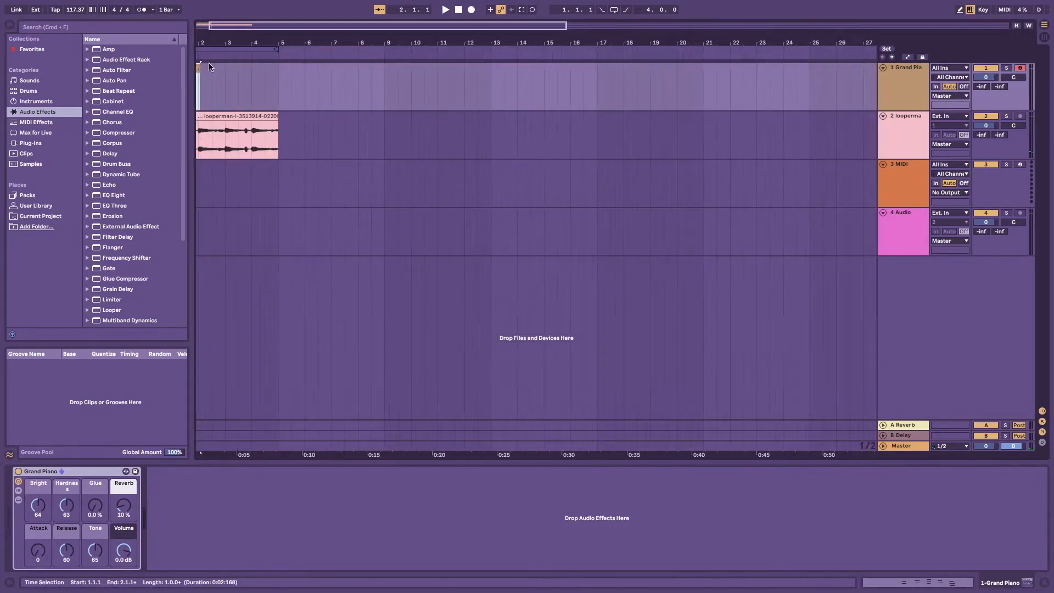
{"action": "scroll", "coordinate": [203, 72], "scroll_direction": "down", "scroll_amount": 5}
{"action": "mouse_move", "coordinate": [338, 26]}
{"action": "left_mouse_down"}
{"action": "mouse_move", "coordinate": [338, 148]}
{"action": "mouse_move", "coordinate": [338, 28]}
{"action": "left_mouse_up"}
{"action": "left_click", "coordinate": [247, 98]}
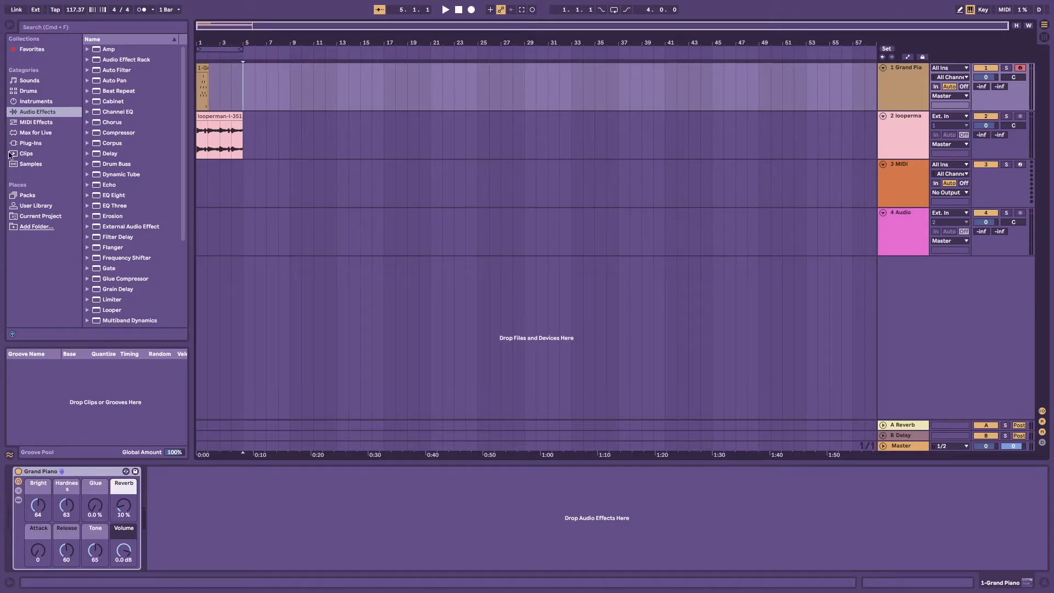
- Open the Core Library pack's Swing and Groove folder and try to add its Hip Hop folder to the Groove Pool
{"action": "left_click", "coordinate": [27, 196]}
{"action": "left_click", "coordinate": [88, 59]}
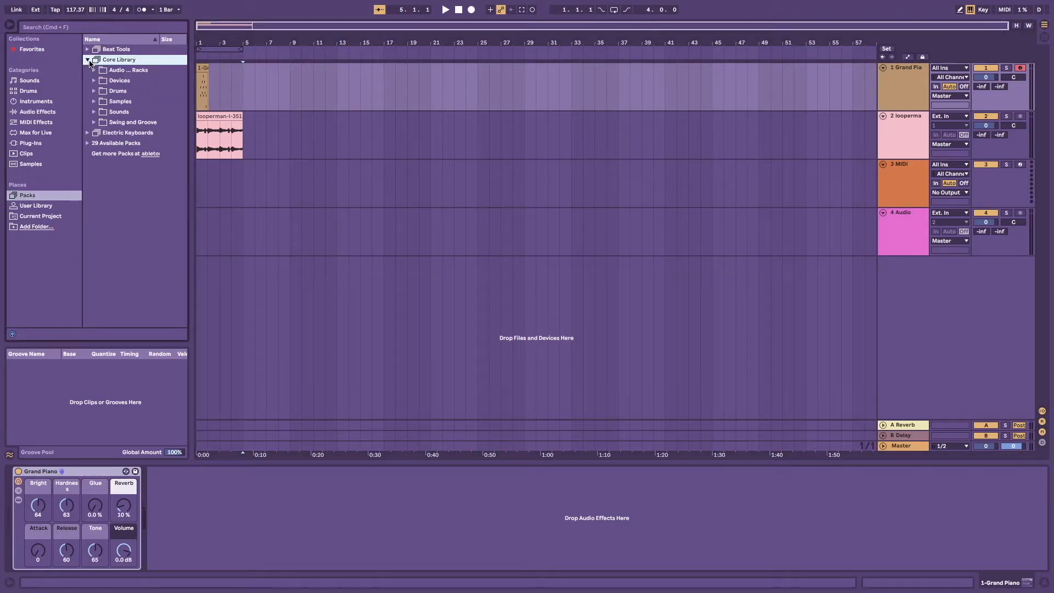
{"action": "left_click", "coordinate": [94, 123]}
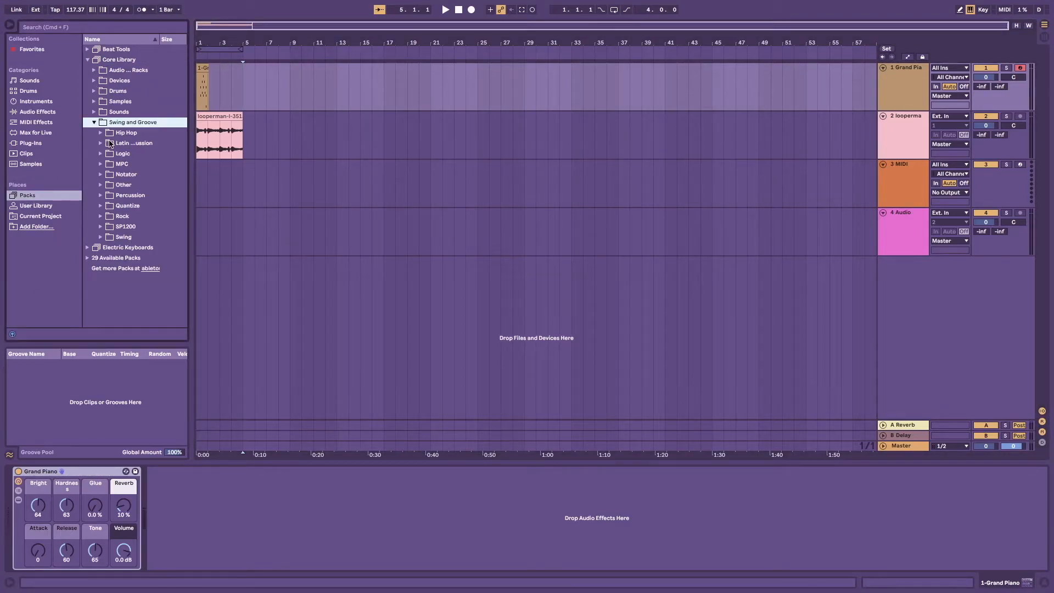
{"action": "left_click_drag", "start_coordinate": [147, 132], "coordinate": [36, 404]}
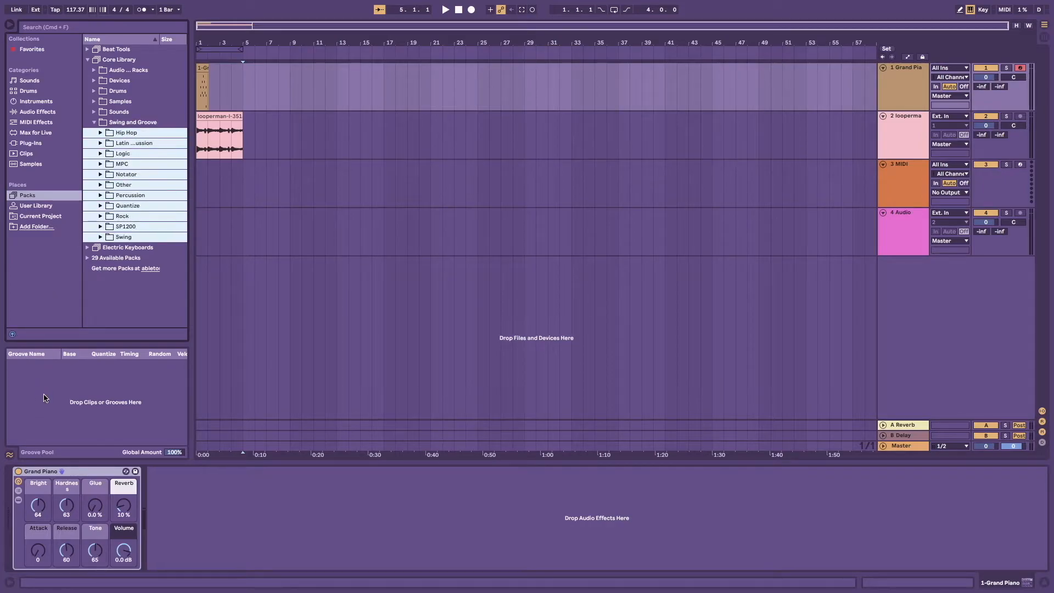
- Add the Breakbeat groove from the Hip Hop folder to the Groove Pool and remove it again
{"action": "left_click", "coordinate": [135, 132]}
{"action": "left_click", "coordinate": [103, 132]}
{"action": "left_click_drag", "start_coordinate": [126, 144], "coordinate": [39, 378]}
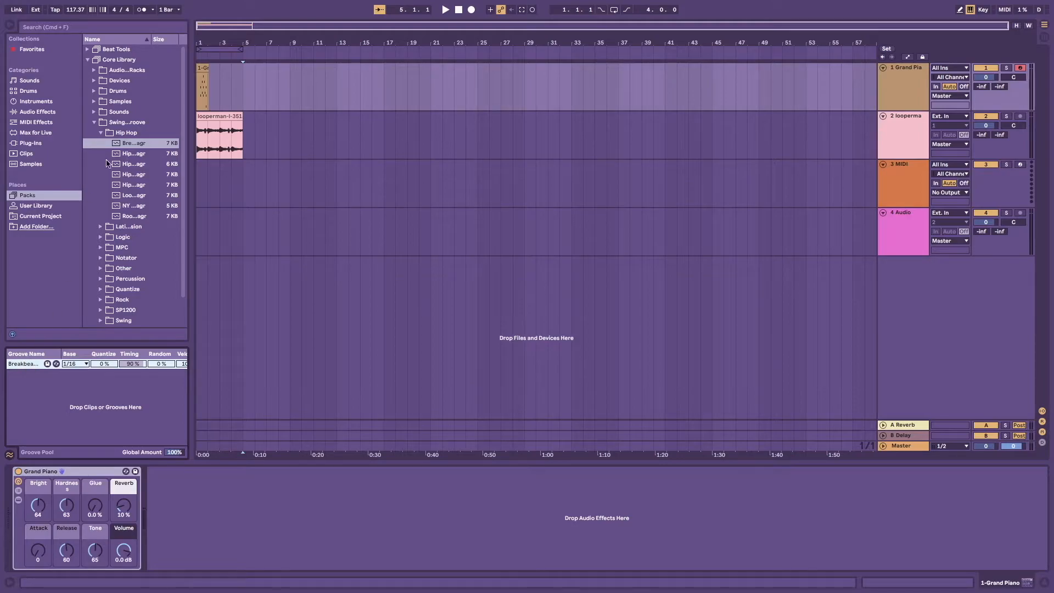
{"action": "key", "text": "Delete"}
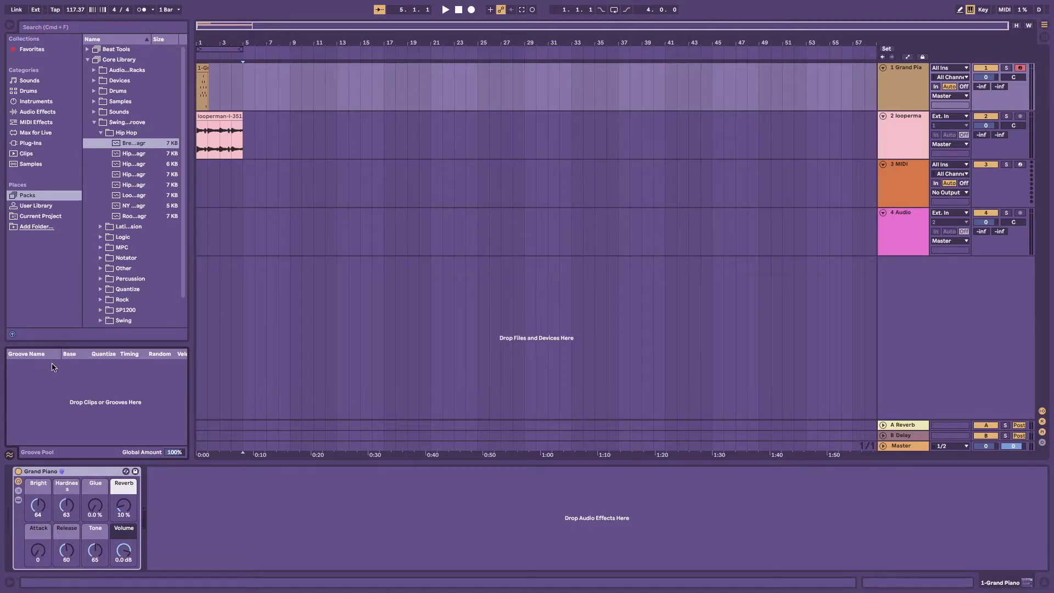
- Collapse the Hip Hop and Swing and Groove folders and delete the recorded clip from the Grand Piano track
{"action": "left_click", "coordinate": [301, 138]}
{"action": "left_click", "coordinate": [100, 132]}
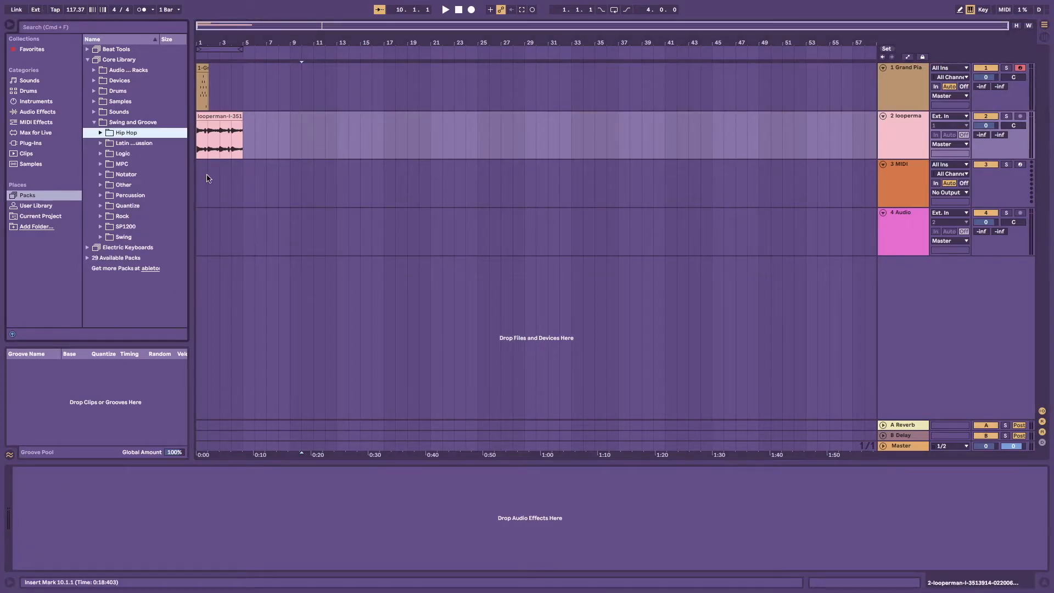
{"action": "left_click", "coordinate": [94, 122]}
{"action": "left_click", "coordinate": [373, 219]}
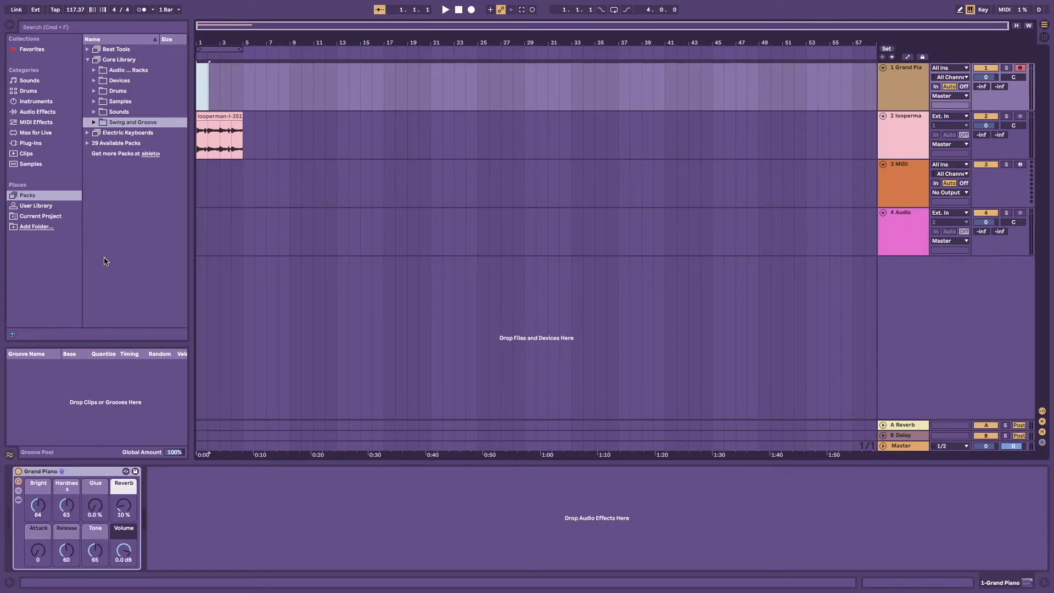
- Examine the device view of the four tracks one by one, and select the looperman clip on track 2
{"action": "left_click", "coordinate": [372, 190]}
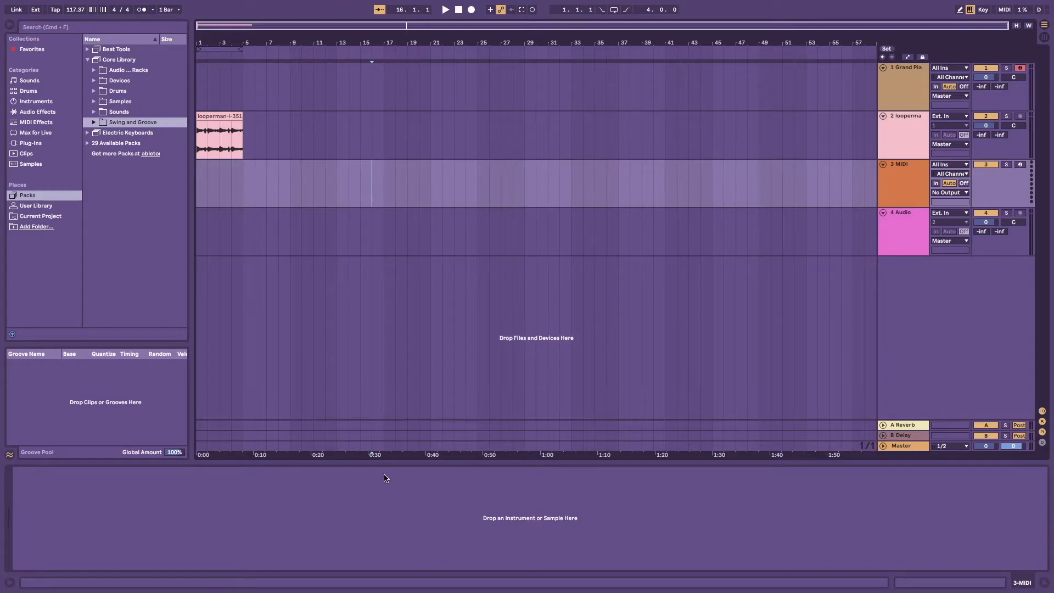
{"action": "left_click", "coordinate": [920, 92]}
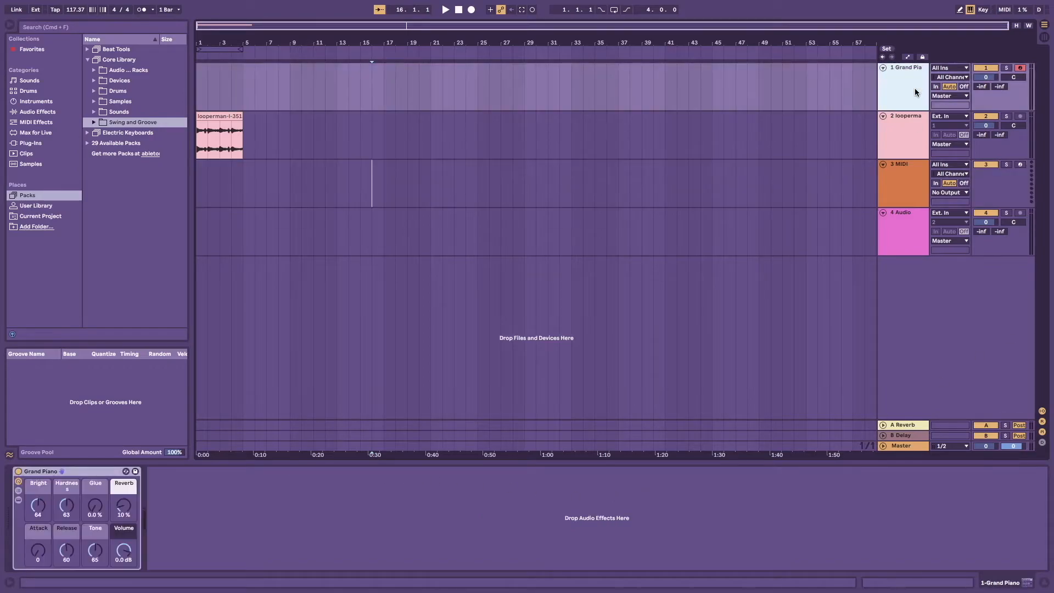
{"action": "left_click", "coordinate": [901, 186]}
{"action": "left_click", "coordinate": [896, 241]}
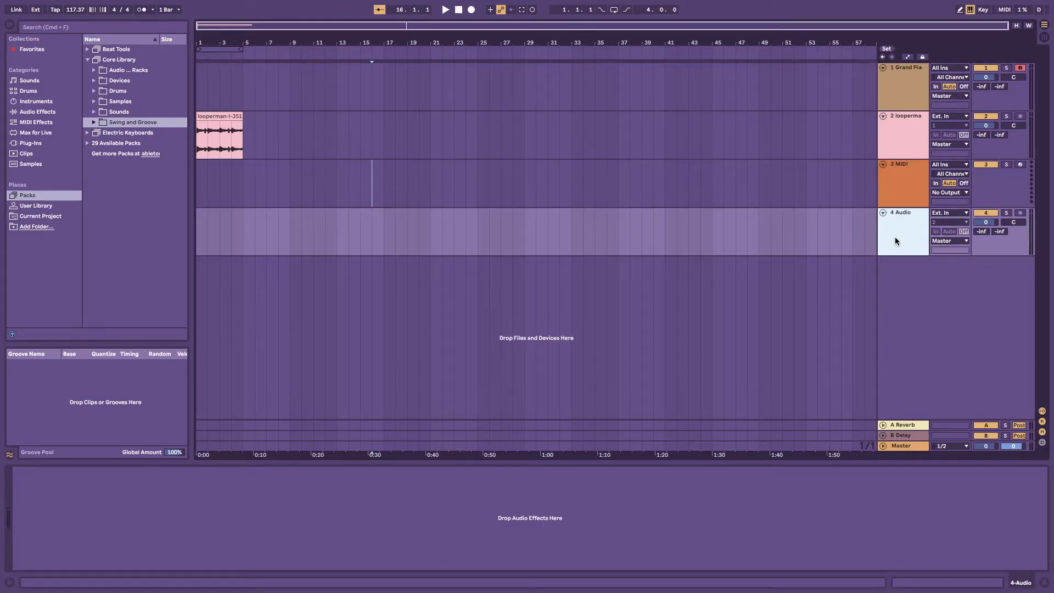
{"action": "left_click", "coordinate": [909, 95]}
{"action": "left_click", "coordinate": [895, 138]}
{"action": "left_click", "coordinate": [888, 189]}
{"action": "left_click", "coordinate": [895, 230]}
{"action": "left_click", "coordinate": [904, 81]}
{"action": "left_click", "coordinate": [907, 129]}
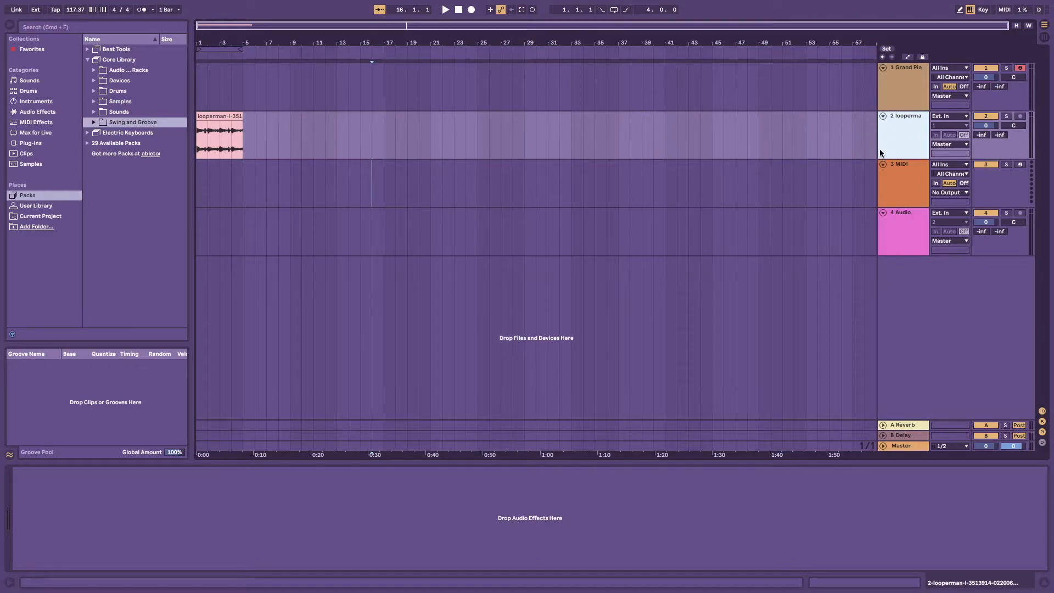
{"action": "left_click", "coordinate": [221, 116]}
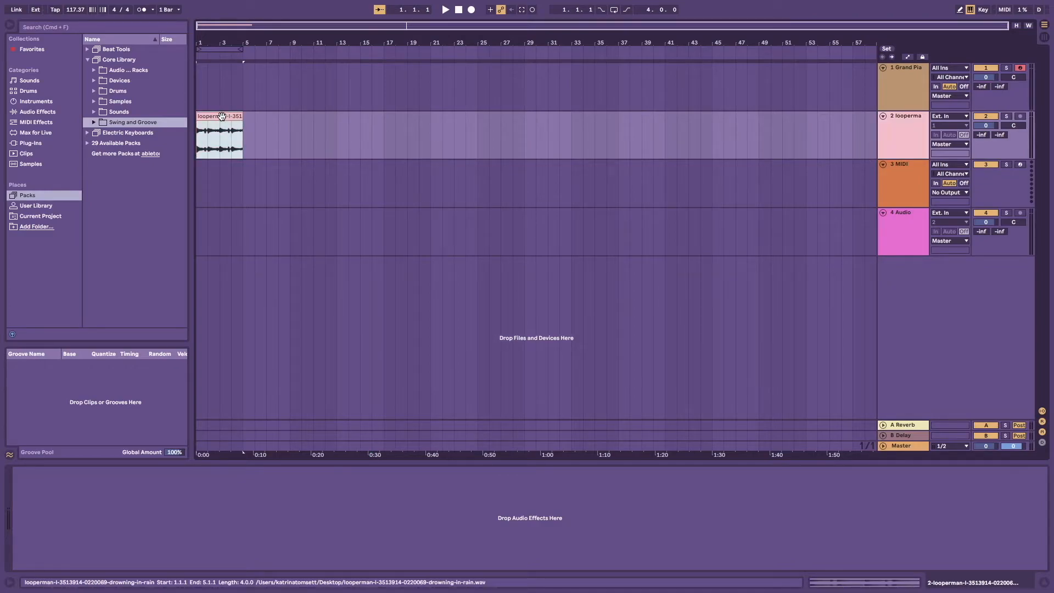
- Add the playing_games_summer_walker MP3 from the desktop to the looperman track at bar 8 and remove it again
{"action": "key", "text": "space"}
{"action": "left_click", "coordinate": [337, 139]}
{"action": "left_click_drag", "start_coordinate": [289, 139], "coordinate": [334, 140]}
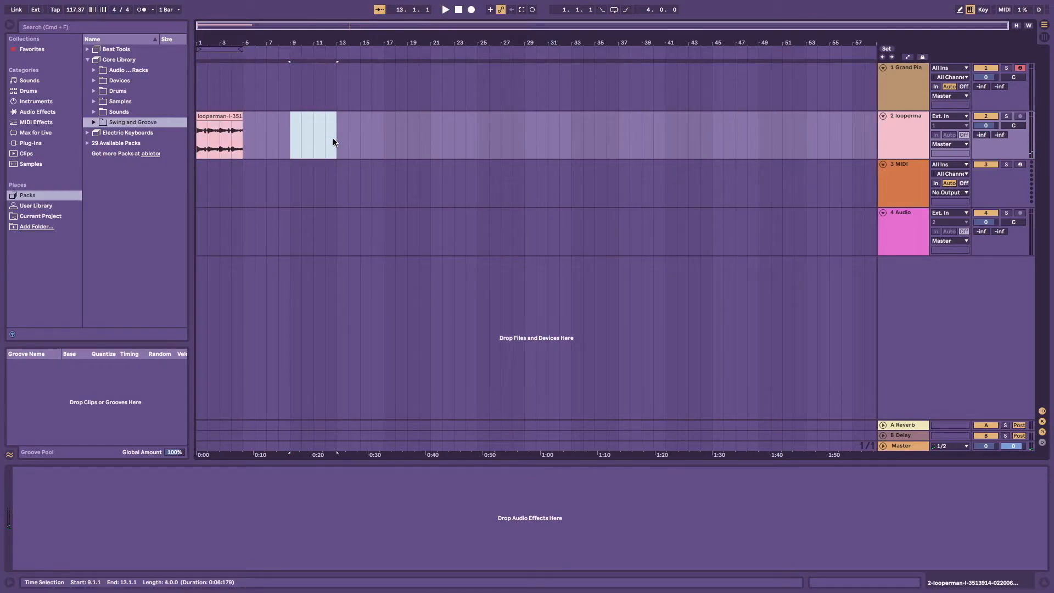
{"action": "left_click", "coordinate": [31, 18]}
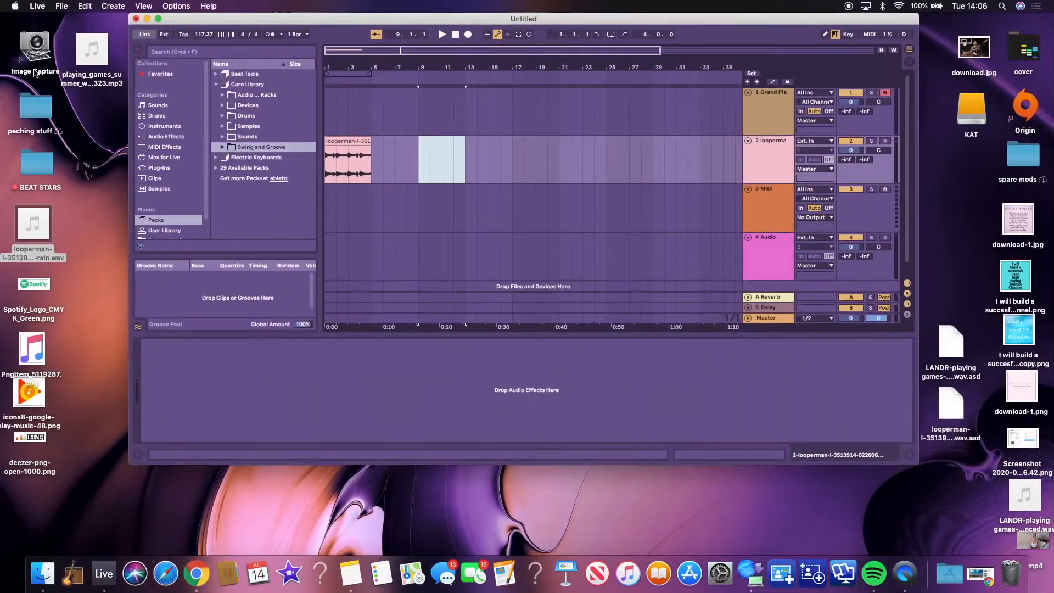
{"action": "left_click_drag", "start_coordinate": [92, 49], "coordinate": [409, 171]}
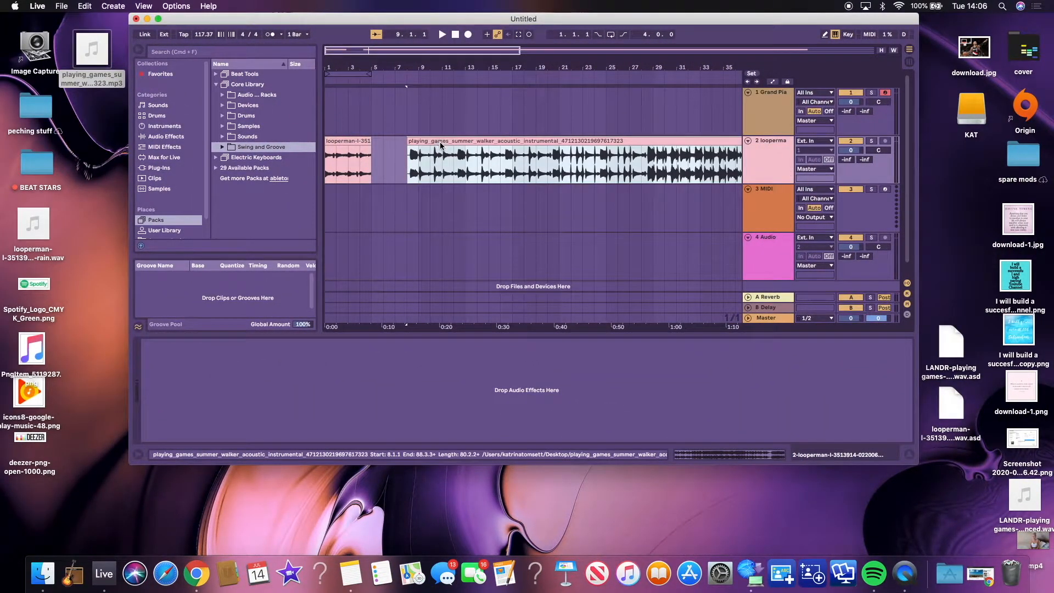
{"action": "left_click", "coordinate": [158, 18]}
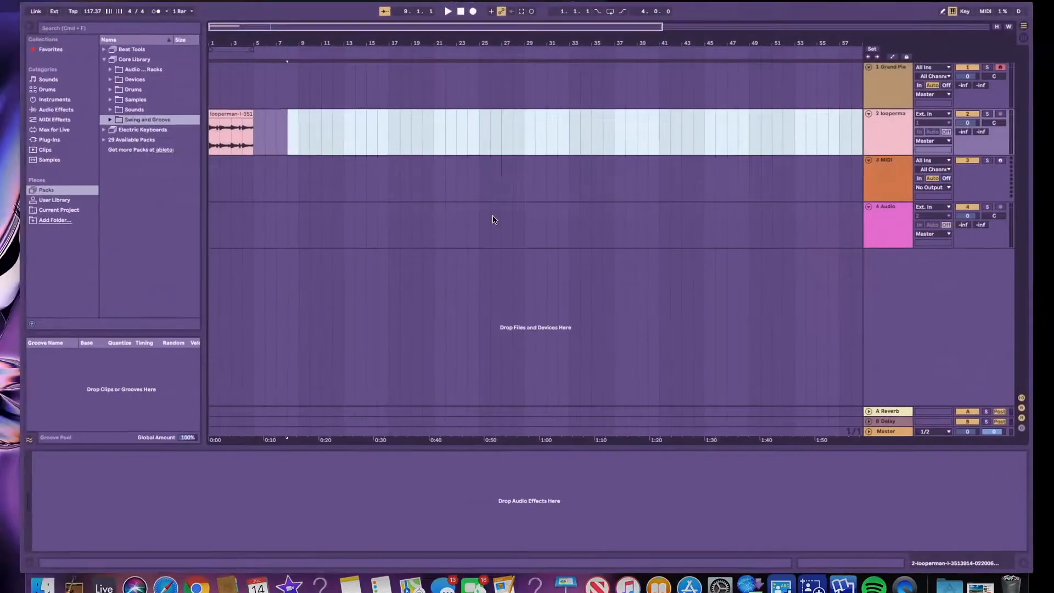
- Select the Grand Piano track, set its insert mark to bar 1 and audition a piano note
{"action": "left_click", "coordinate": [889, 98]}
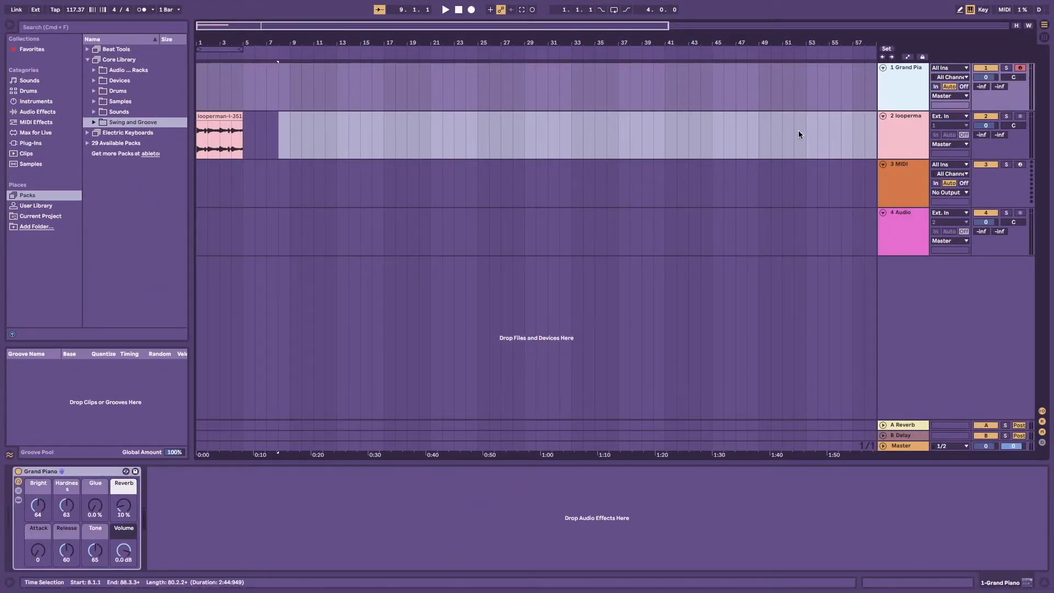
{"action": "left_click", "coordinate": [654, 87]}
{"action": "left_click", "coordinate": [914, 81]}
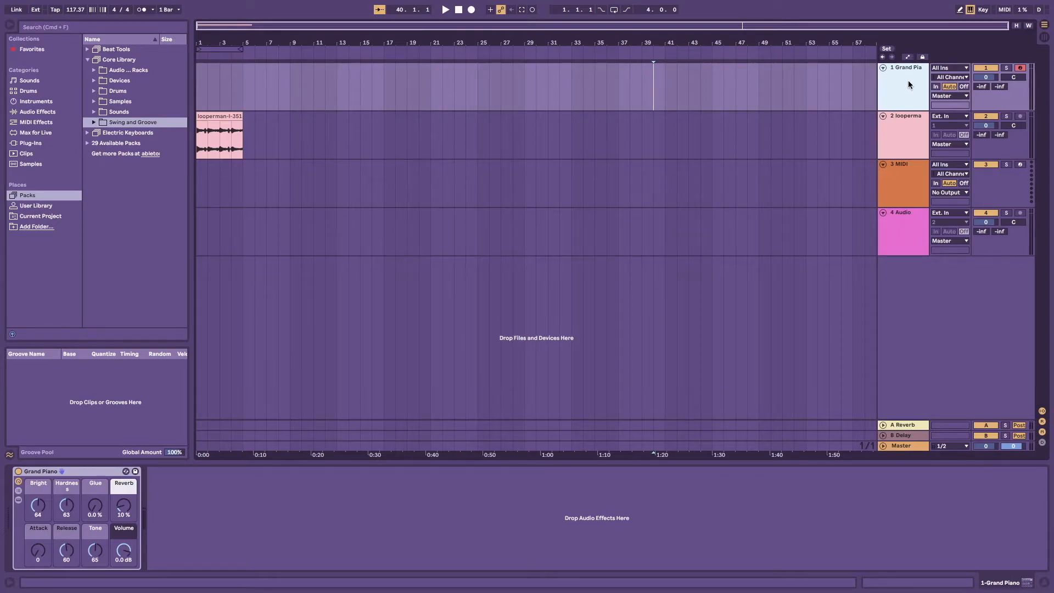
{"action": "key", "text": "a"}
{"action": "left_click", "coordinate": [197, 82]}
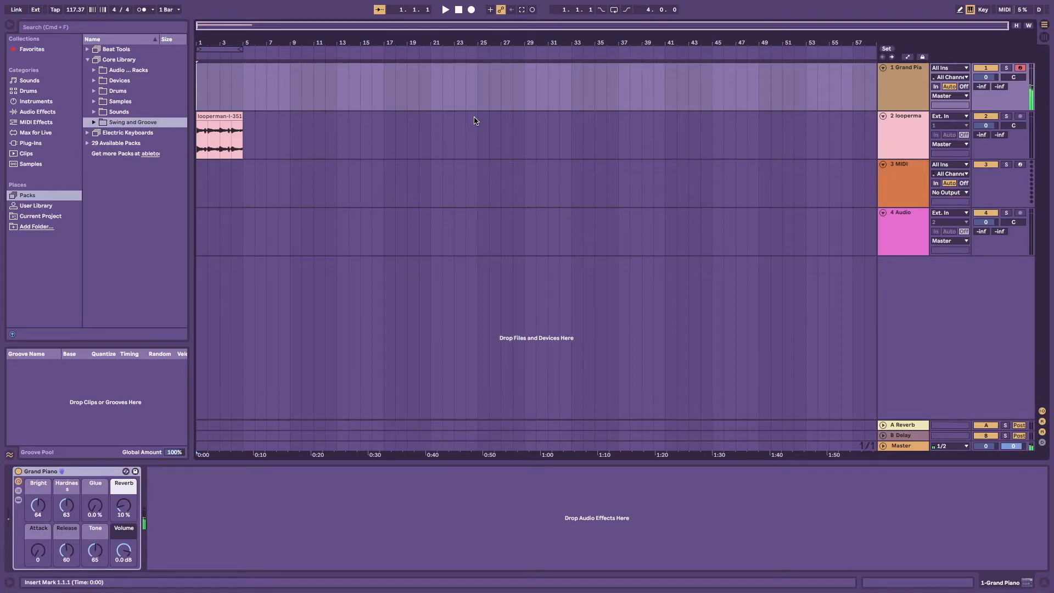
{"action": "left_click", "coordinate": [890, 74]}
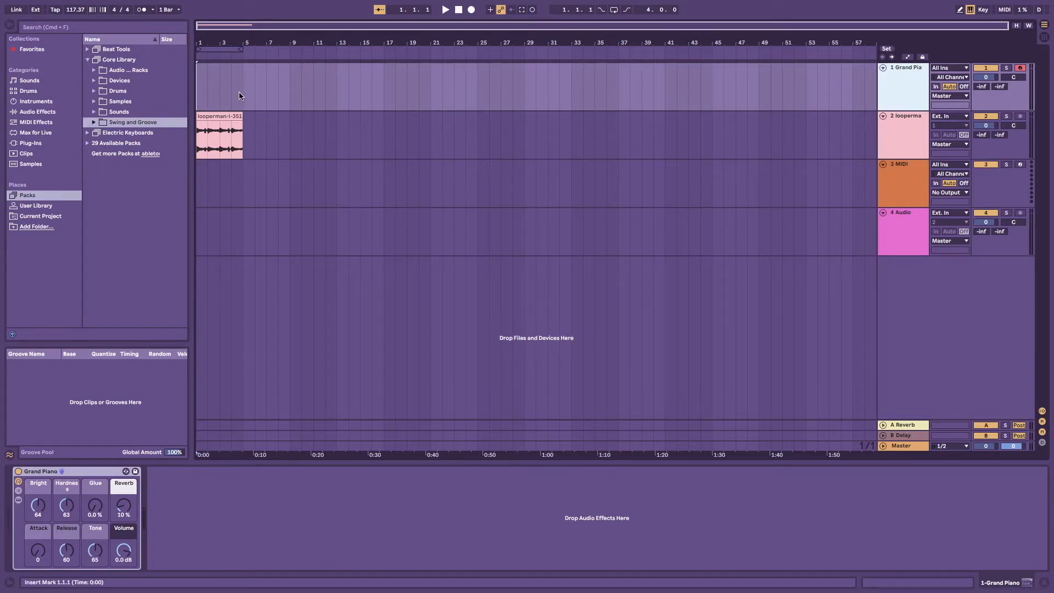
- Insert an empty four-bar MIDI clip on the Grand Piano track from bar 1 to bar 5
{"action": "left_click_drag", "start_coordinate": [242, 95], "coordinate": [196, 94]}
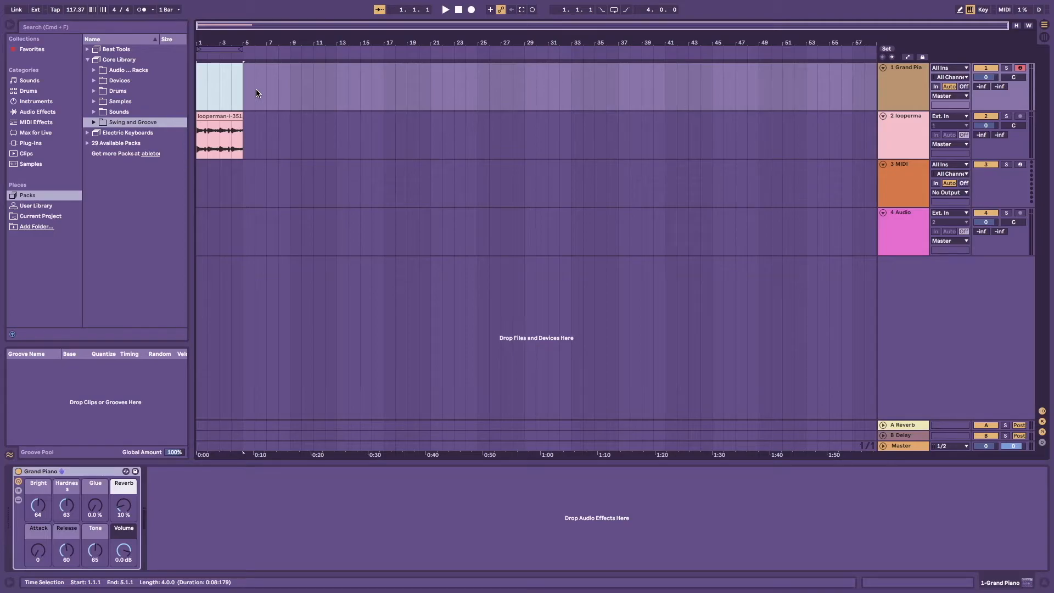
{"action": "key", "text": "super+shift+m"}
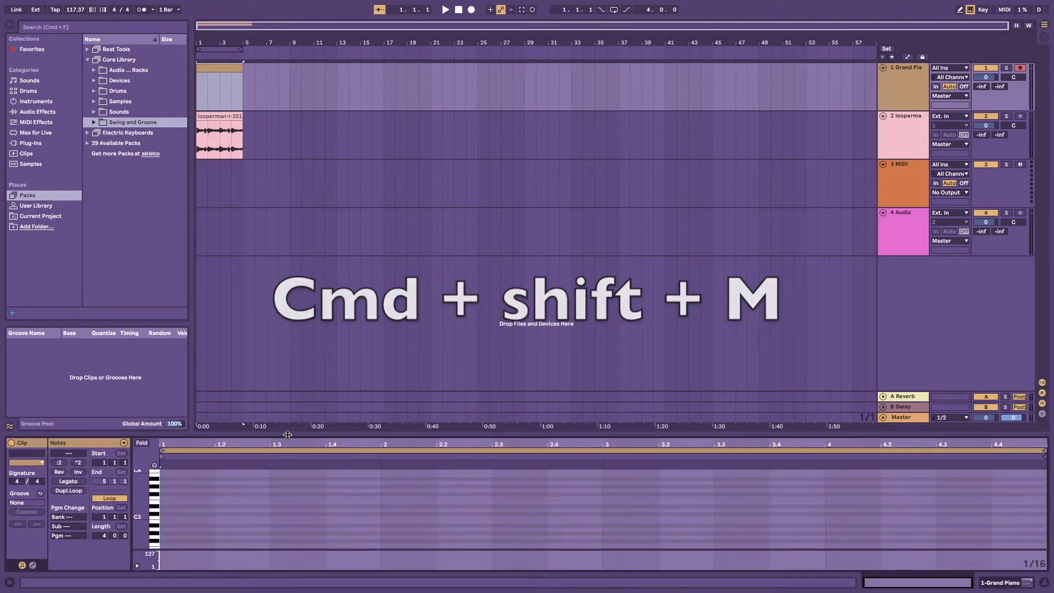
{"action": "left_click_drag", "start_coordinate": [287, 435], "coordinate": [323, 439]}
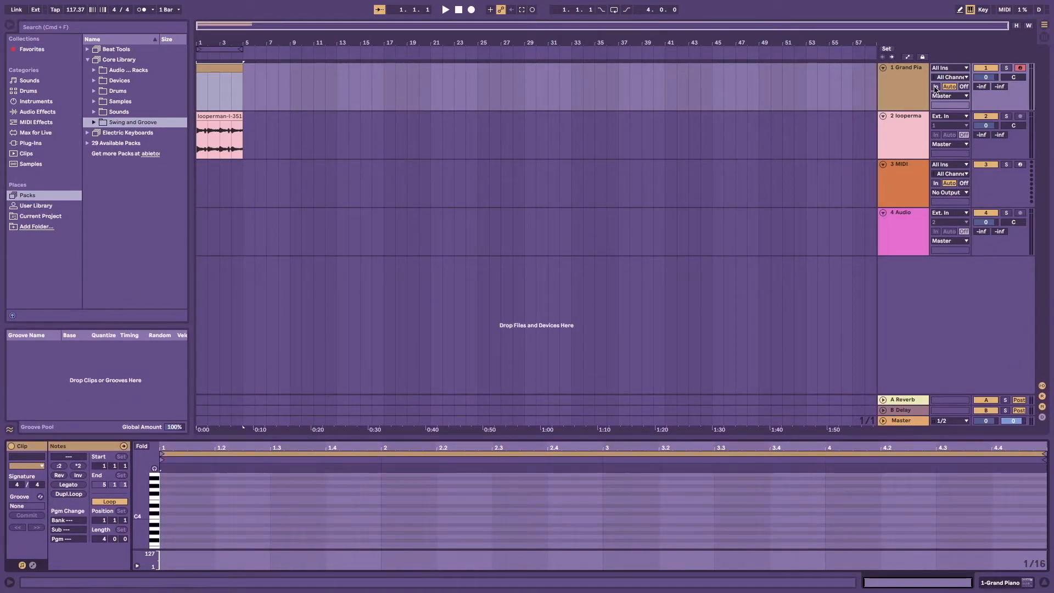
- Show the first track's device view and replace the Grand Piano with an empty Drum Rack from the Drums category
{"action": "double_click", "coordinate": [909, 88]}
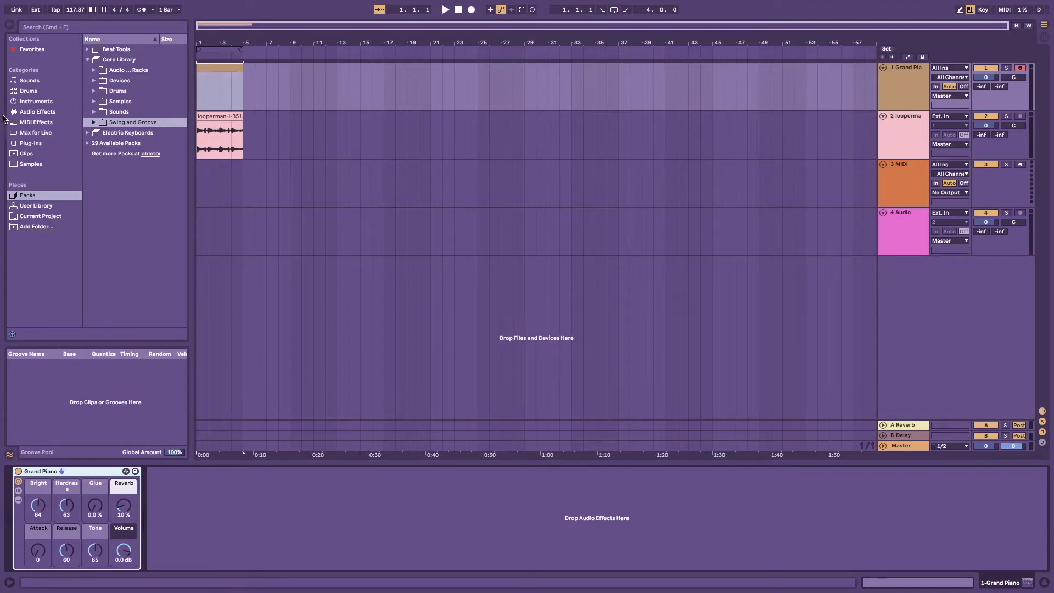
{"action": "left_click", "coordinate": [30, 91]}
{"action": "left_click", "coordinate": [105, 60]}
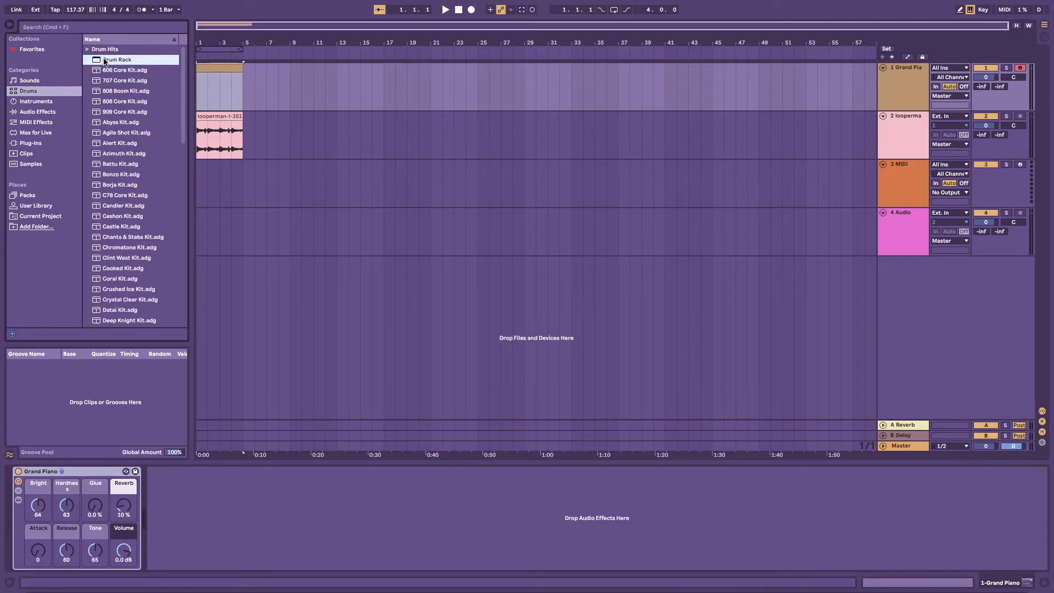
{"action": "double_click", "coordinate": [106, 61]}
{"action": "left_click", "coordinate": [902, 78]}
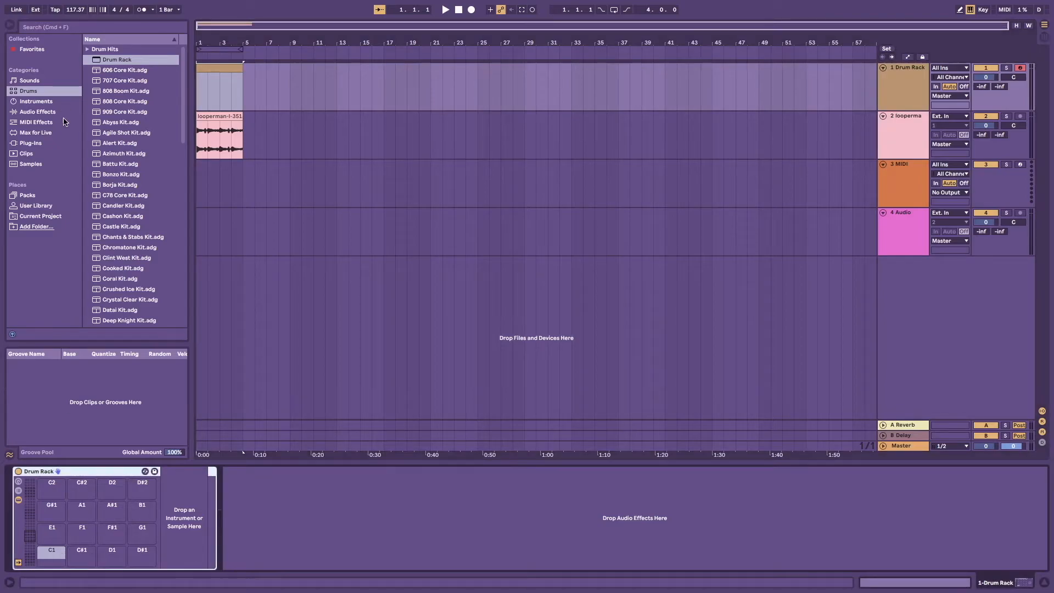
- Search the Samples category for "kick" and load Bump Kick.wav onto the Drum Rack's C1 pad
{"action": "left_click", "coordinate": [31, 164]}
{"action": "scroll", "coordinate": [95, 223], "scroll_direction": "up", "scroll_amount": 7}
{"action": "left_click", "coordinate": [83, 31]}
{"action": "type", "text": "kick"}
{"action": "left_click_drag", "start_coordinate": [98, 59], "coordinate": [55, 552]}
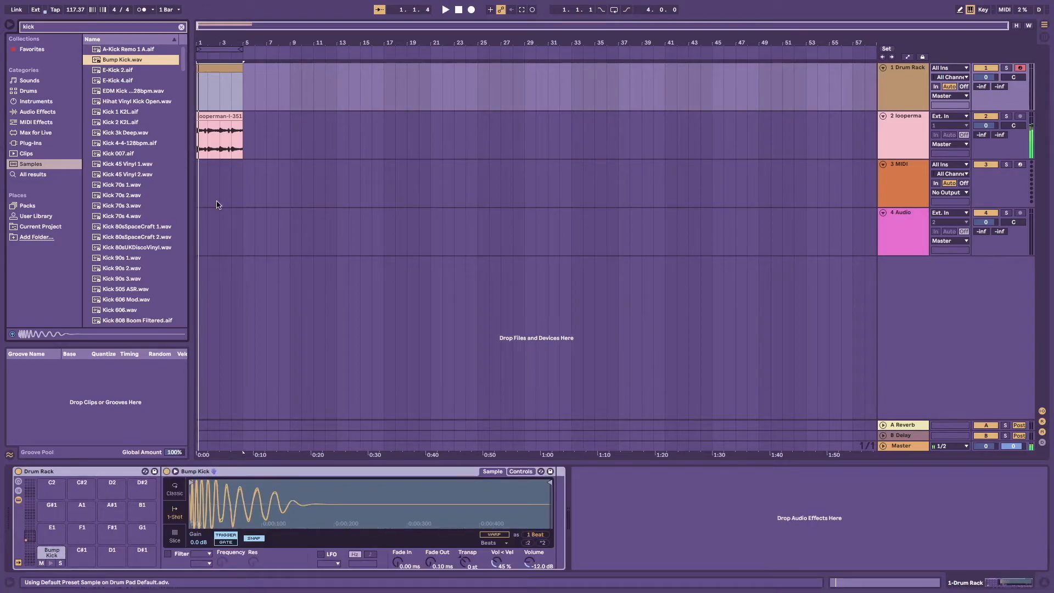
- Open the Drum Rack clip in an enlarged note editor, start playback and add Bump Kick notes at 1.2.4 and 2.2.4
{"action": "double_click", "coordinate": [221, 70]}
{"action": "left_click_drag", "start_coordinate": [328, 412], "coordinate": [329, 226]}
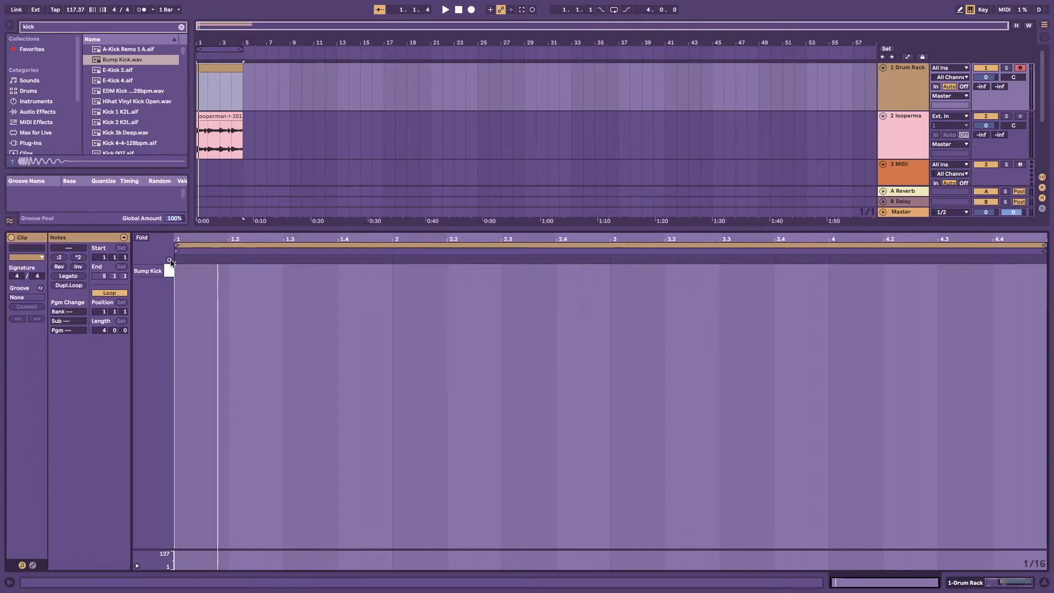
{"action": "left_click", "coordinate": [176, 271]}
{"action": "key", "text": "space"}
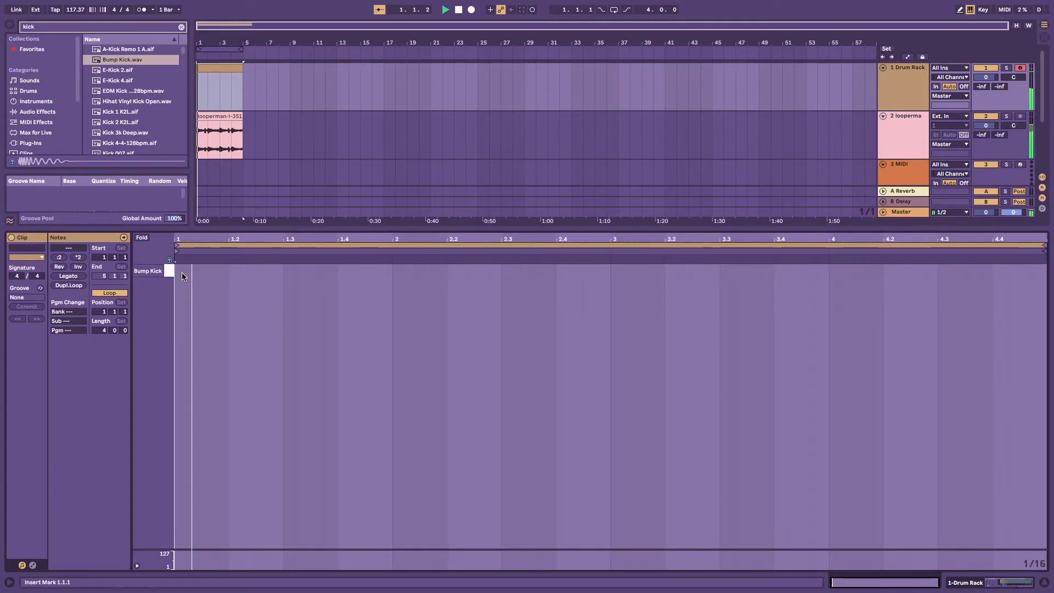
{"action": "double_click", "coordinate": [274, 271]}
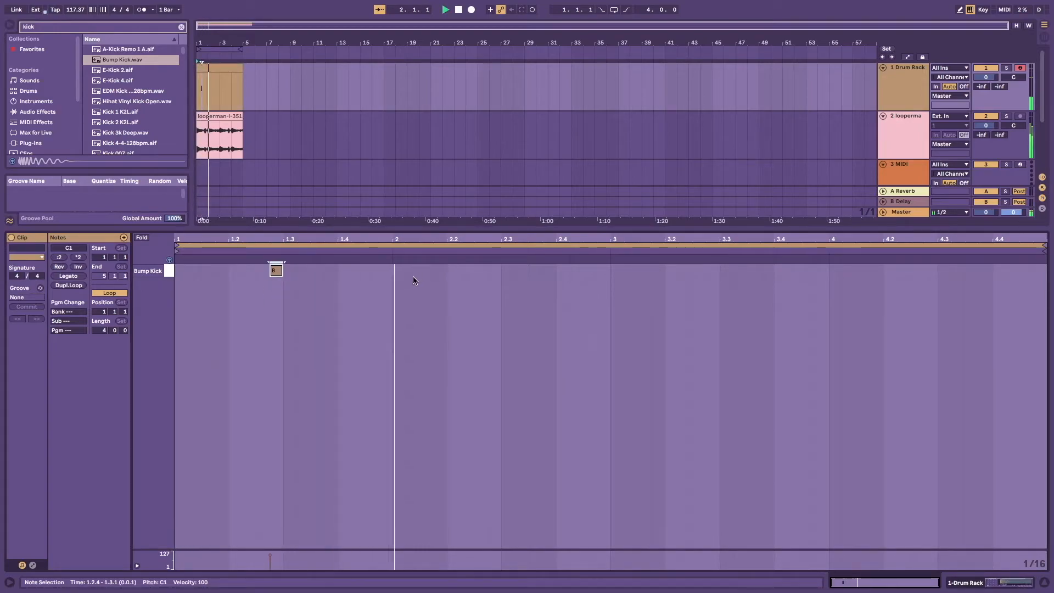
{"action": "double_click", "coordinate": [492, 271]}
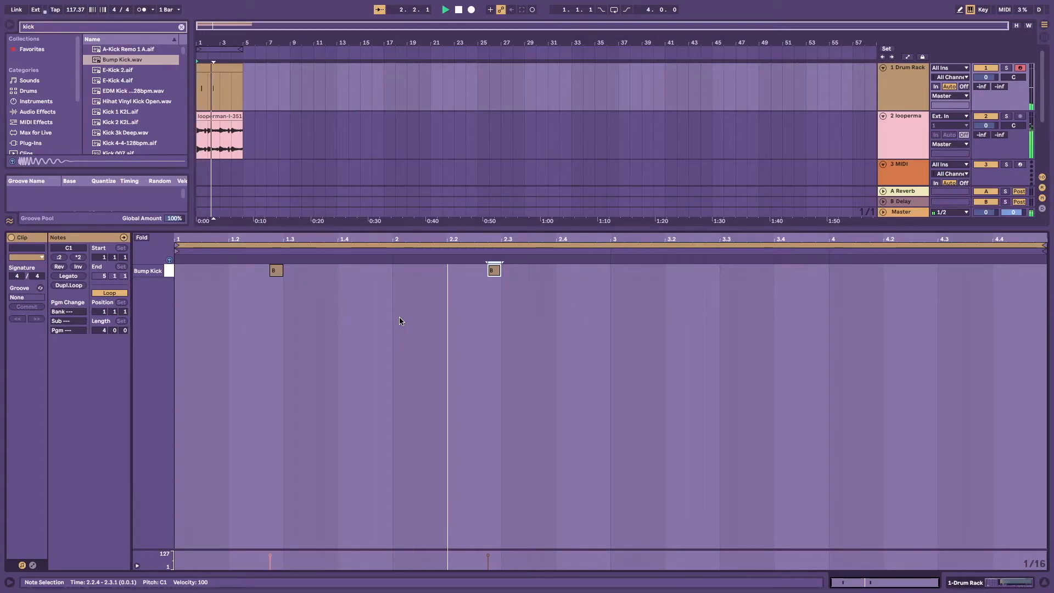
- Stop playback, delete both Bump Kick notes from the clip and shrink the note editor again
{"action": "key", "text": "space"}
{"action": "left_click", "coordinate": [486, 272]}
{"action": "left_click", "coordinate": [494, 273]}
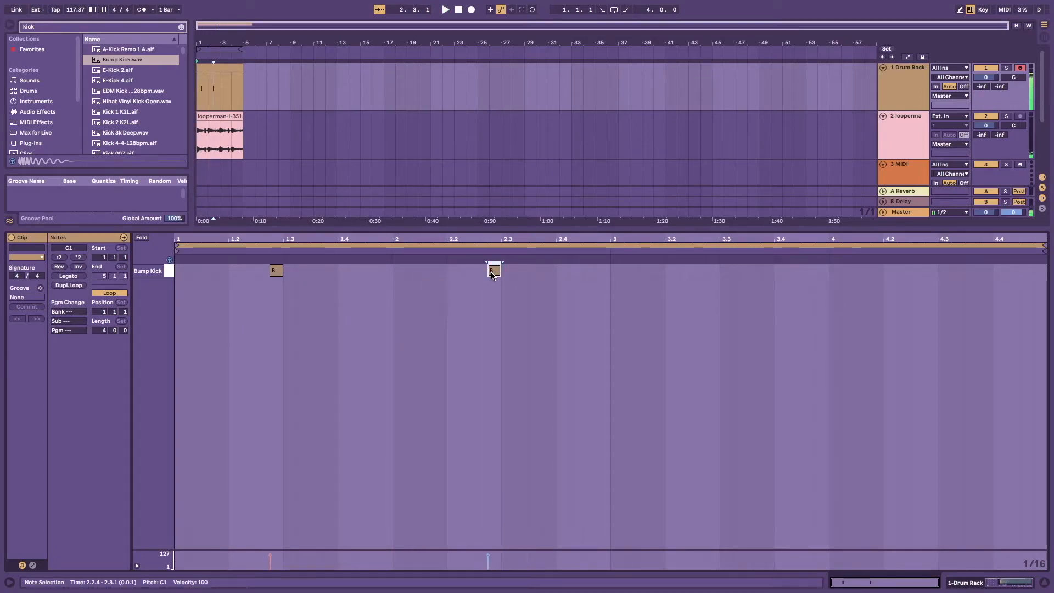
{"action": "key", "text": "Delete"}
{"action": "left_click", "coordinate": [275, 271]}
{"action": "key", "text": "Delete"}
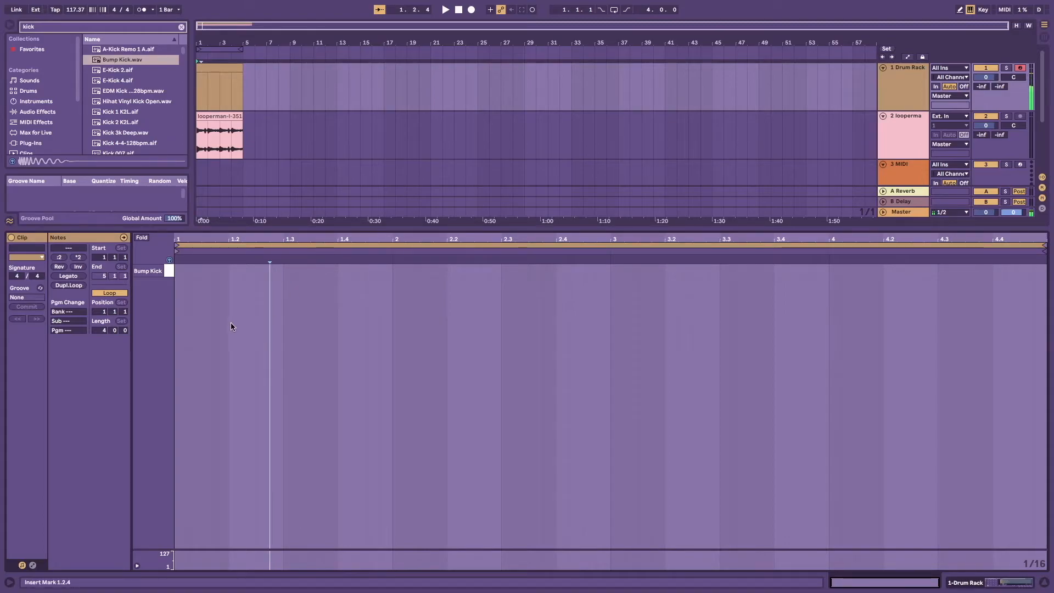
{"action": "left_click_drag", "start_coordinate": [441, 230], "coordinate": [429, 463]}
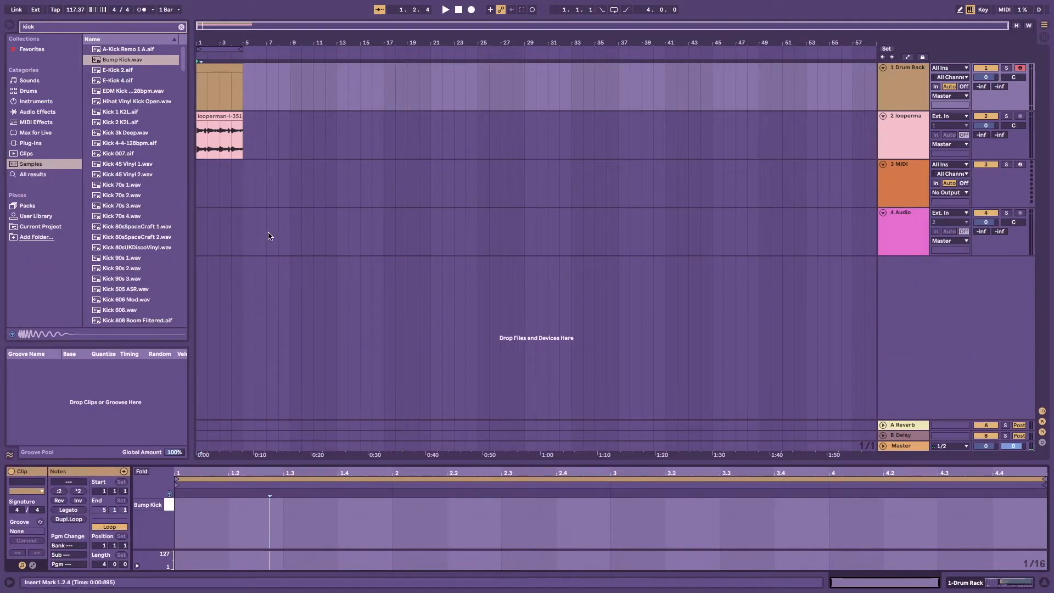
{"action": "left_click", "coordinate": [274, 234]}
{"action": "left_click", "coordinate": [200, 189]}
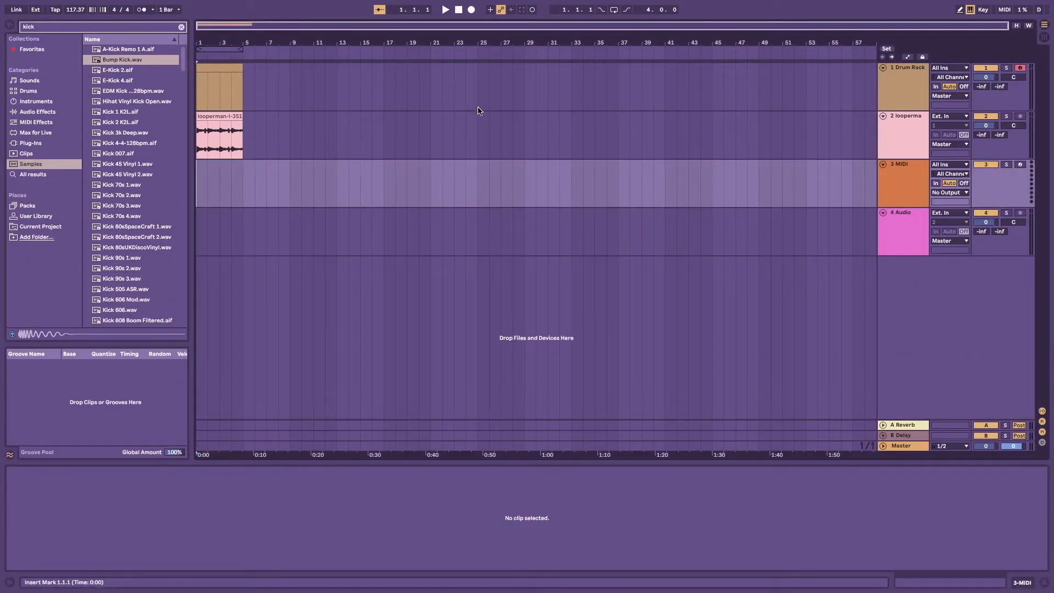
{"action": "left_click", "coordinate": [903, 86]}
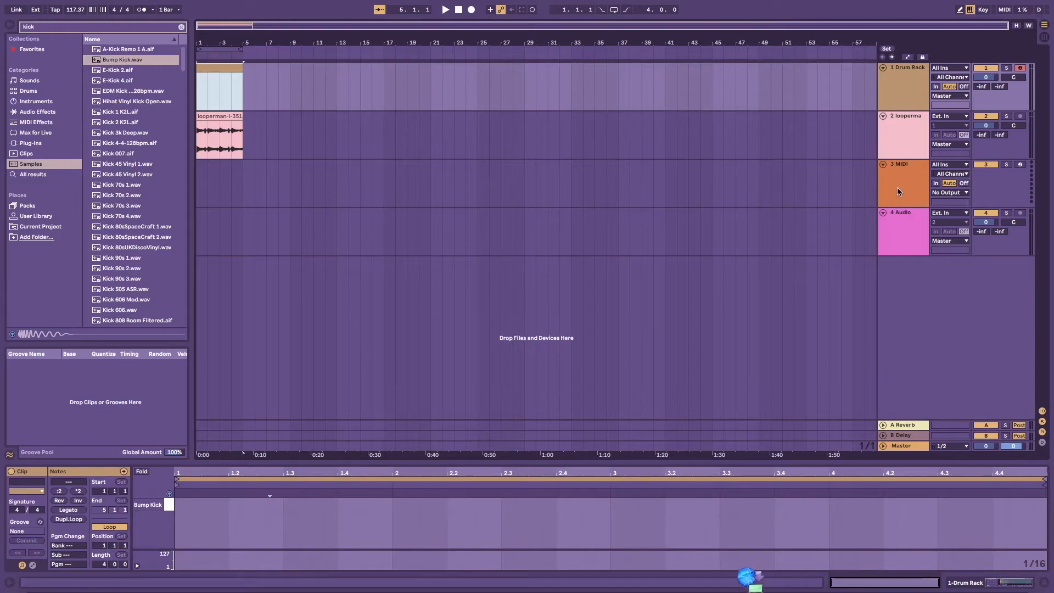
- Turn on automation mode and show the Mixer's Track Volume automation on the looperman track
{"action": "left_click", "coordinate": [908, 57]}
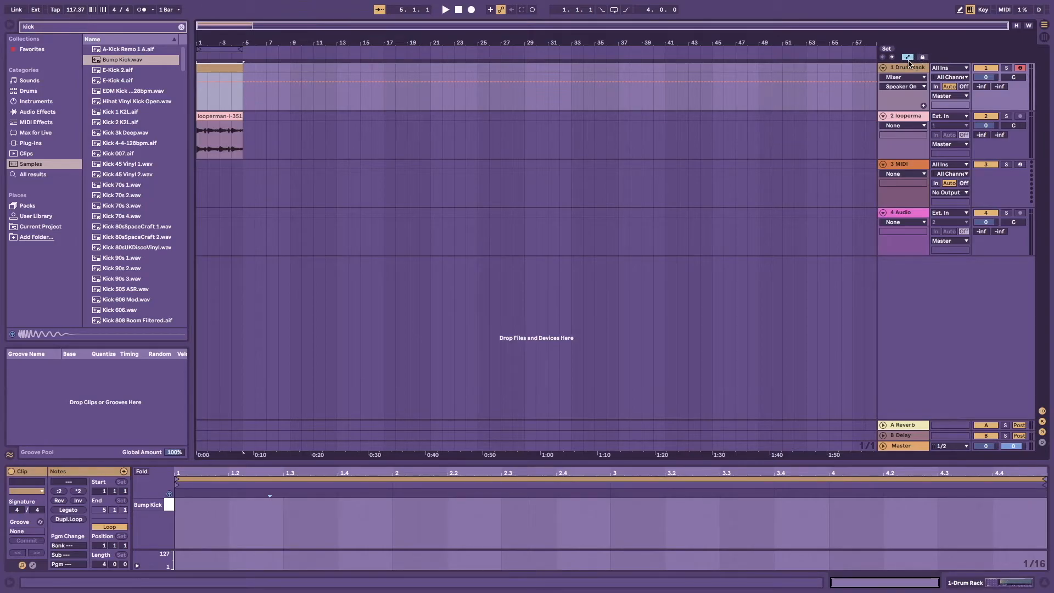
{"action": "left_click", "coordinate": [226, 118]}
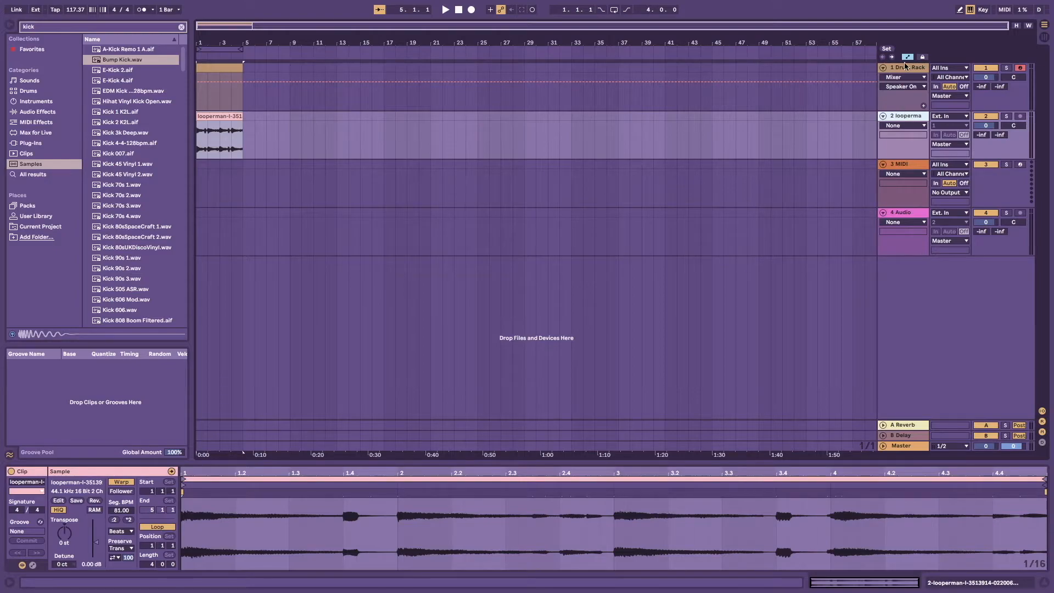
{"action": "left_click", "coordinate": [910, 125]}
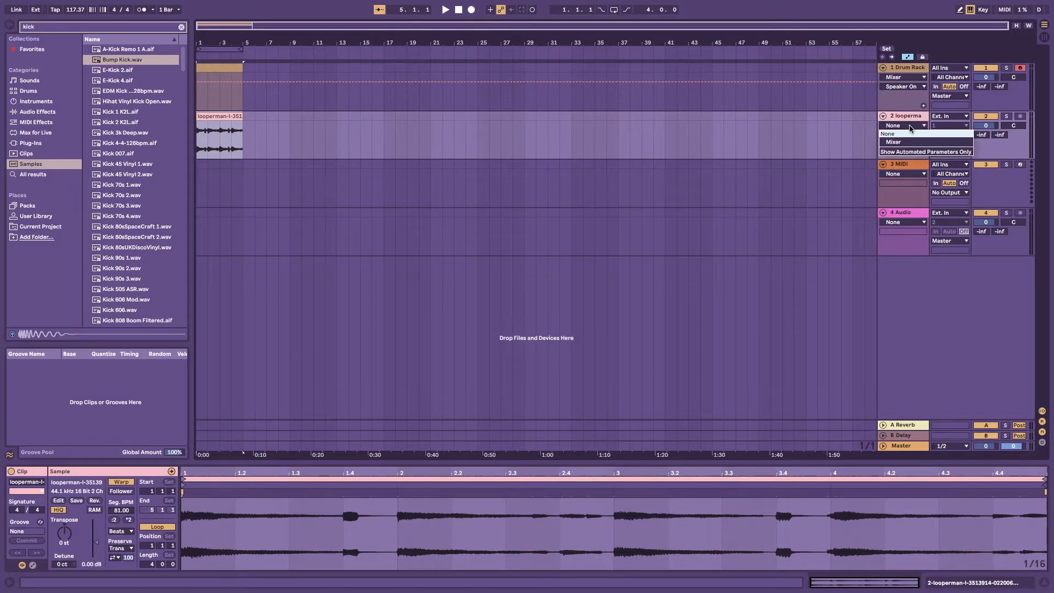
{"action": "left_click", "coordinate": [906, 142]}
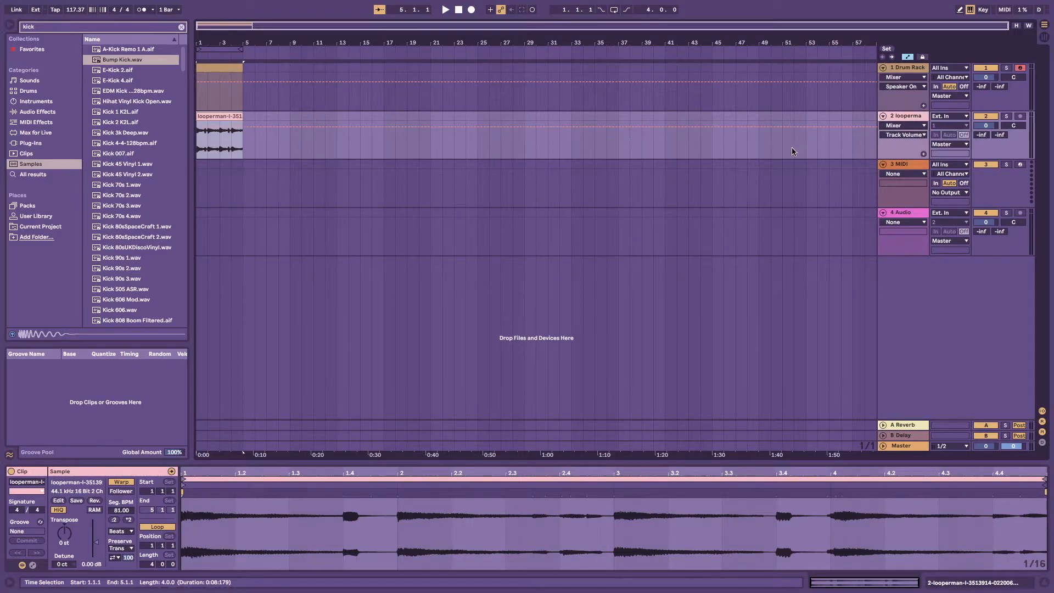
{"action": "left_click", "coordinate": [887, 136]}
{"action": "left_click", "coordinate": [899, 158]}
- Draw a Track Volume fade-in across the looperman clip, rising from bar 1 to bar 5, and play it back
{"action": "left_click", "coordinate": [245, 126]}
{"action": "left_click_drag", "start_coordinate": [198, 127], "coordinate": [197, 159]}
{"action": "key", "text": "space"}
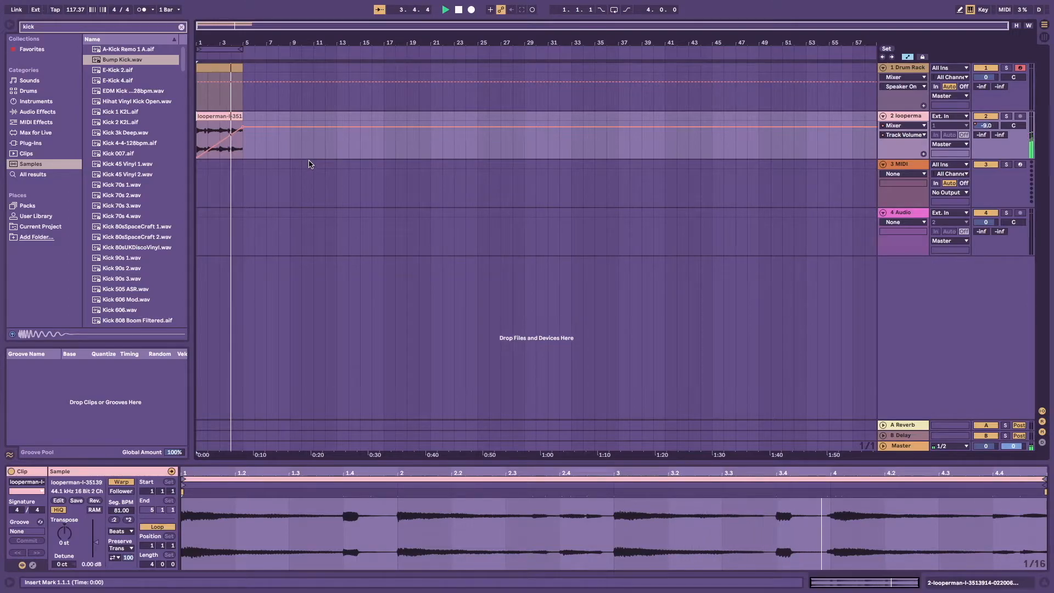
- Switch the looperman track's displayed Mixer automation to the A-Reverb send
{"action": "left_click", "coordinate": [903, 126]}
{"action": "left_click", "coordinate": [924, 142]}
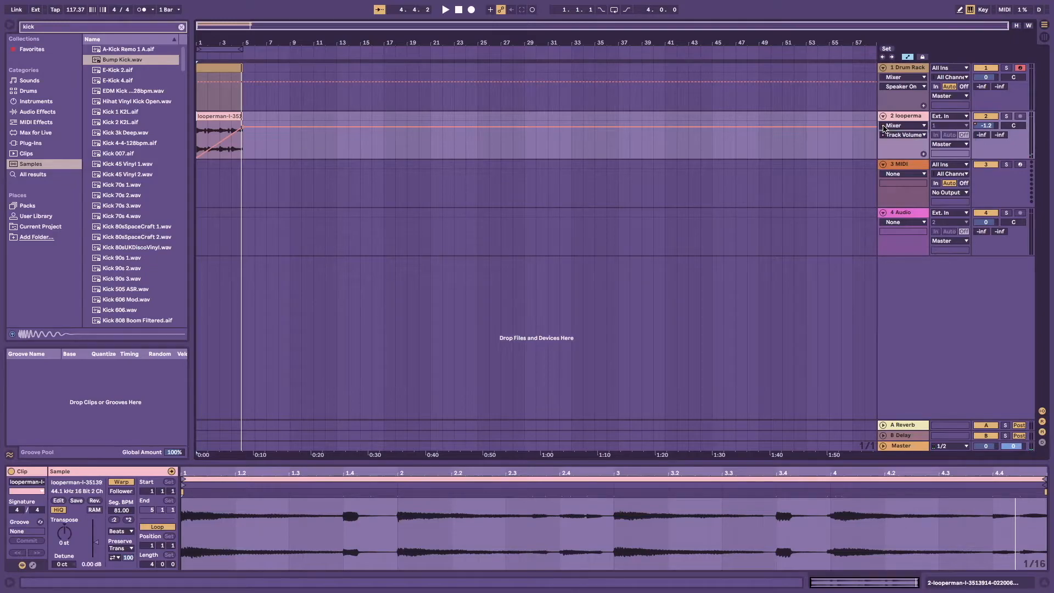
{"action": "left_click", "coordinate": [901, 134]}
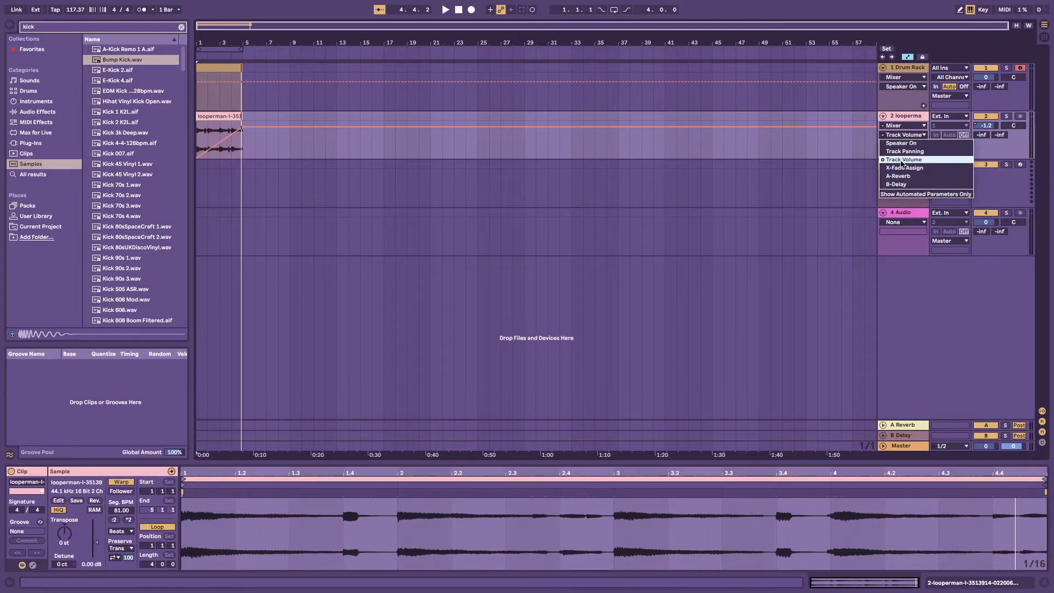
{"action": "left_click", "coordinate": [902, 134]}
{"action": "left_click", "coordinate": [902, 134]}
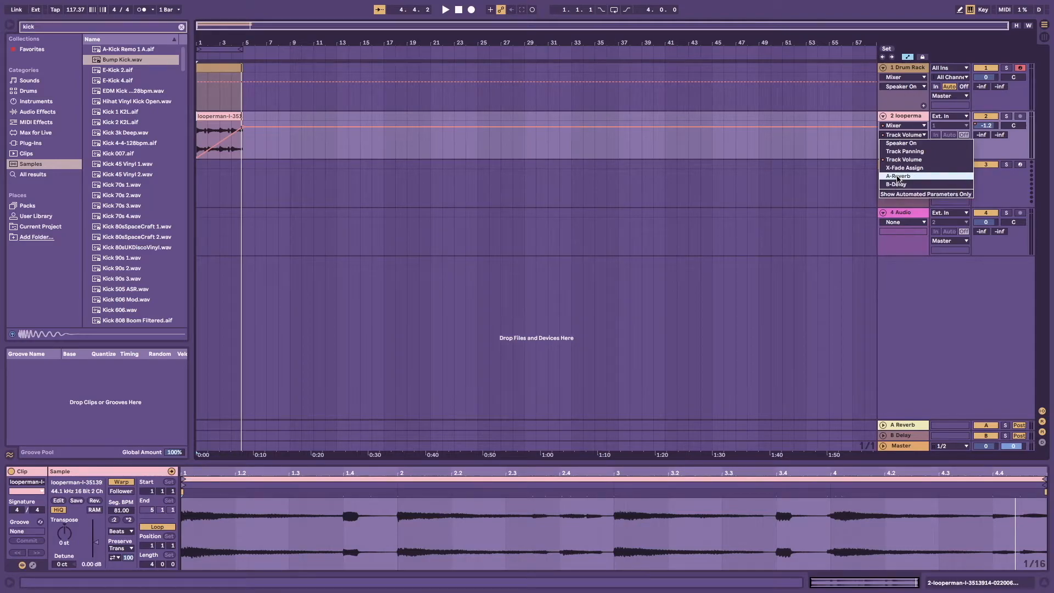
{"action": "left_click", "coordinate": [898, 176]}
- Raise the A-Reverb send automation towards the end of the looperman clip and play the result
{"action": "left_click", "coordinate": [209, 153]}
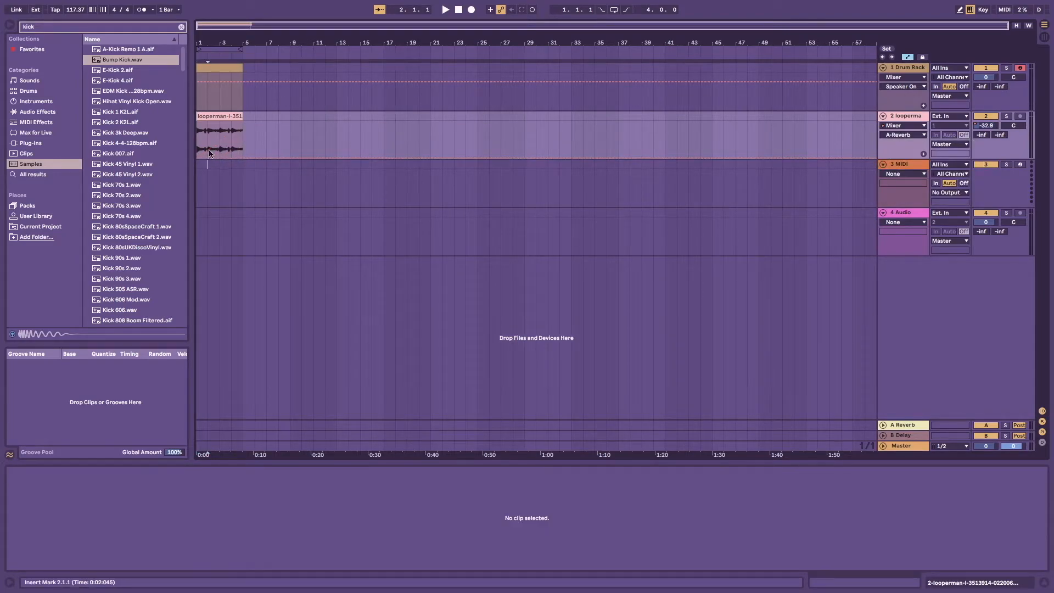
{"action": "left_click", "coordinate": [223, 156]}
{"action": "left_click_drag", "start_coordinate": [230, 158], "coordinate": [243, 121]}
{"action": "key", "text": "space"}
{"action": "key", "text": "space"}
{"action": "key", "text": "space"}
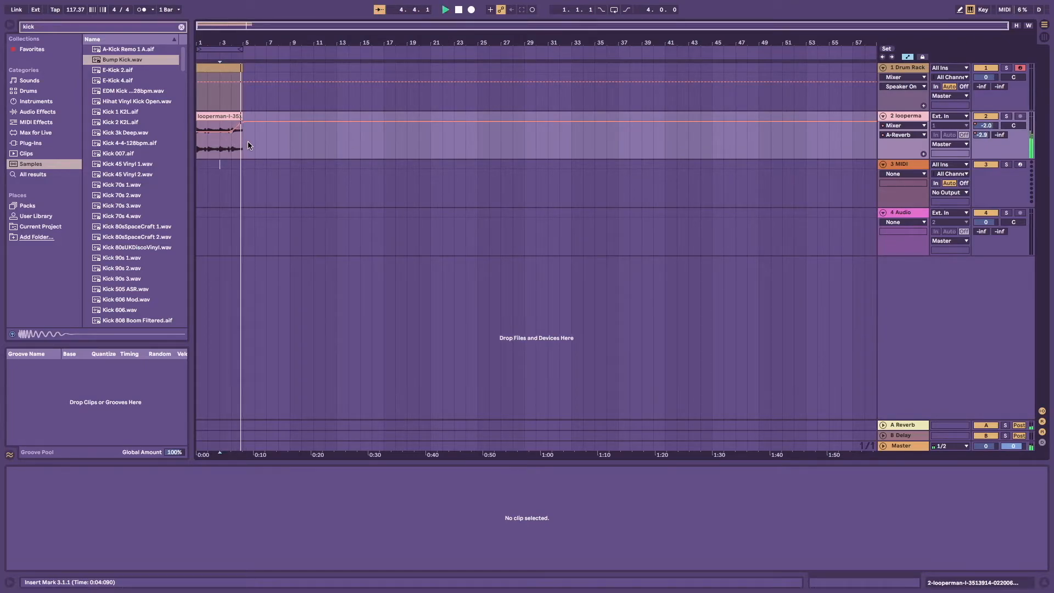
- Stop playback and lower the looperman track's A-Reverb send automation to a flat -12.0 dB
{"action": "key", "text": "space"}
{"action": "left_click", "coordinate": [267, 137]}
{"action": "left_click_drag", "start_coordinate": [240, 132], "coordinate": [242, 143]}
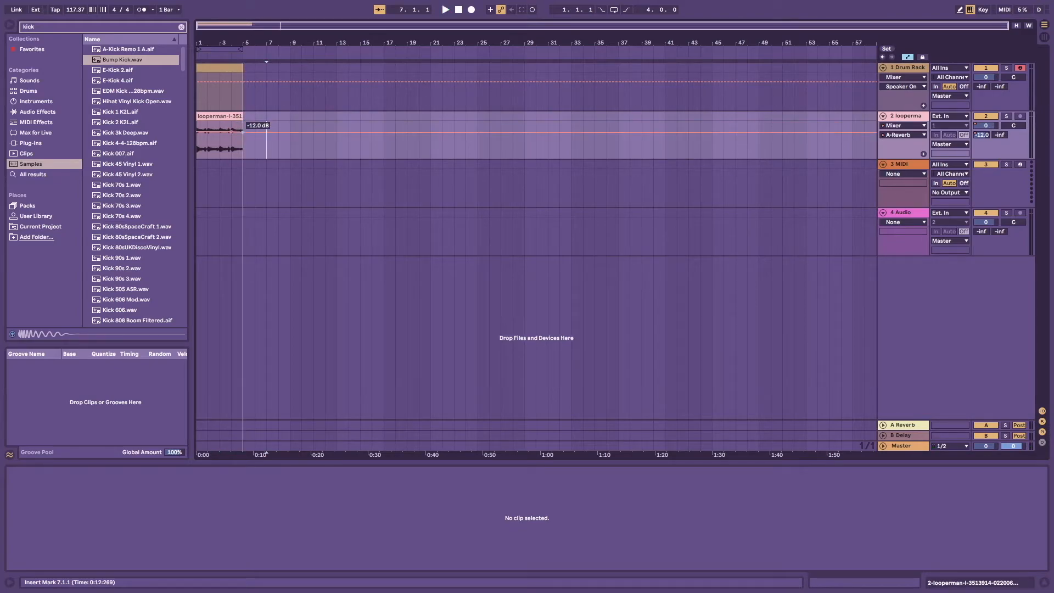
- Look through the looperman track's Mixer automation parameters and set its automation device to None
{"action": "left_click", "coordinate": [907, 135]}
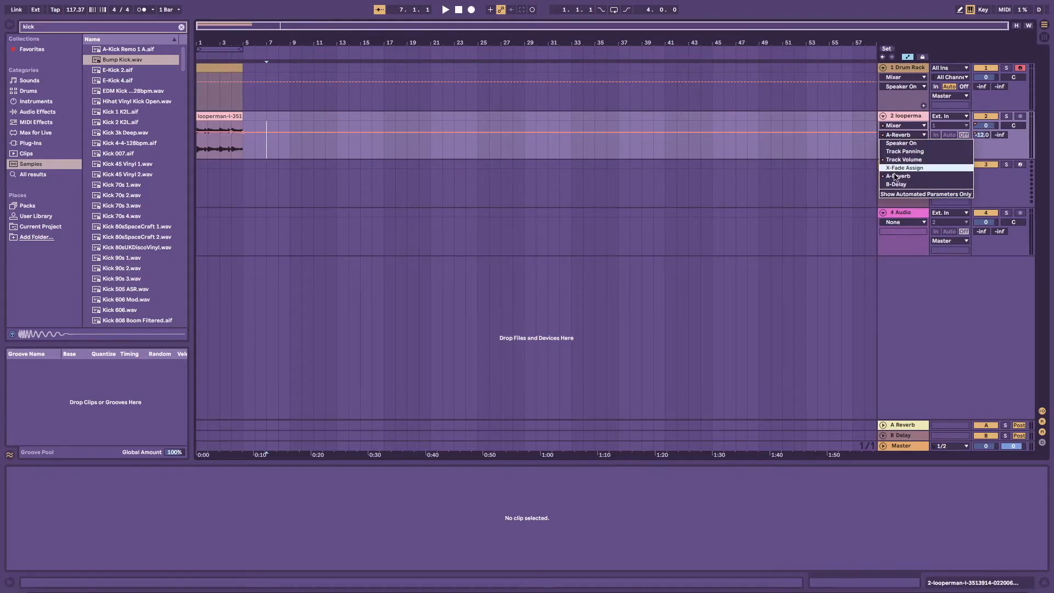
{"action": "left_click", "coordinate": [890, 134]}
{"action": "left_click", "coordinate": [897, 127]}
{"action": "left_click", "coordinate": [887, 134]}
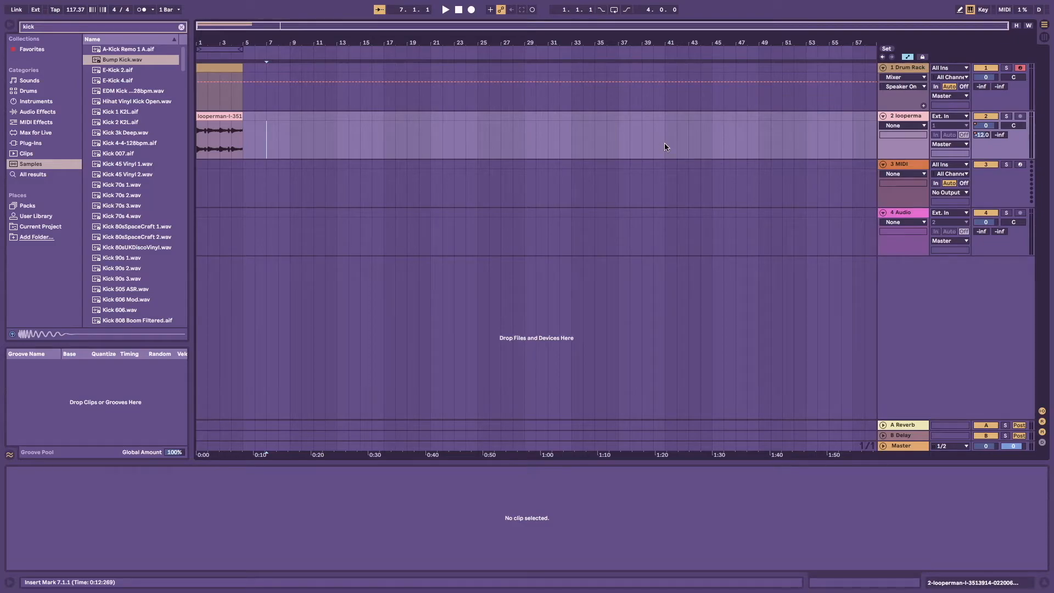
- View the automatable devices of the Drum Rack track and turn off automation mode
{"action": "left_click", "coordinate": [904, 78]}
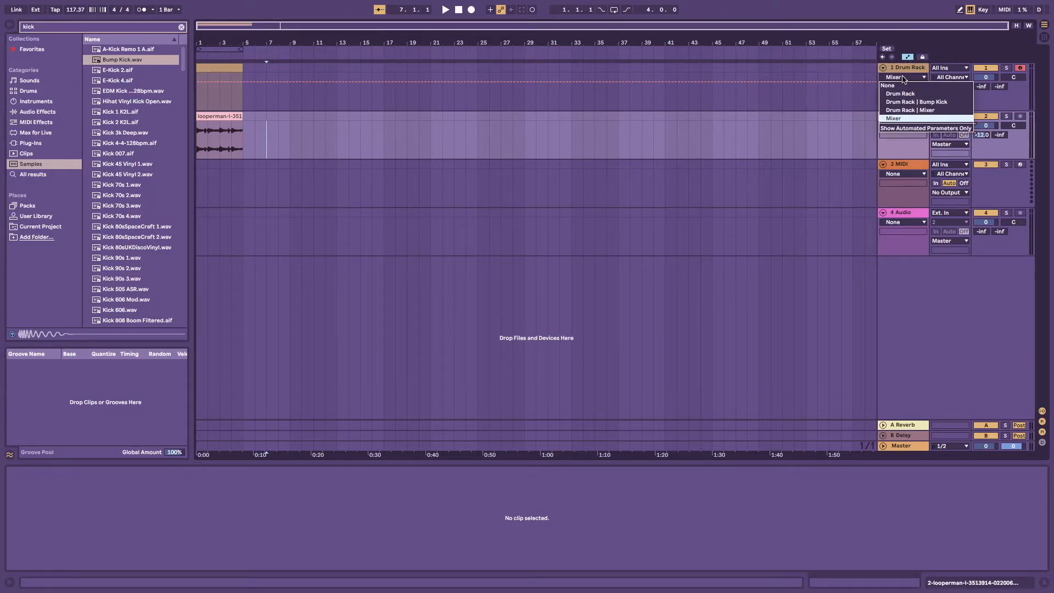
{"action": "left_click", "coordinate": [856, 86]}
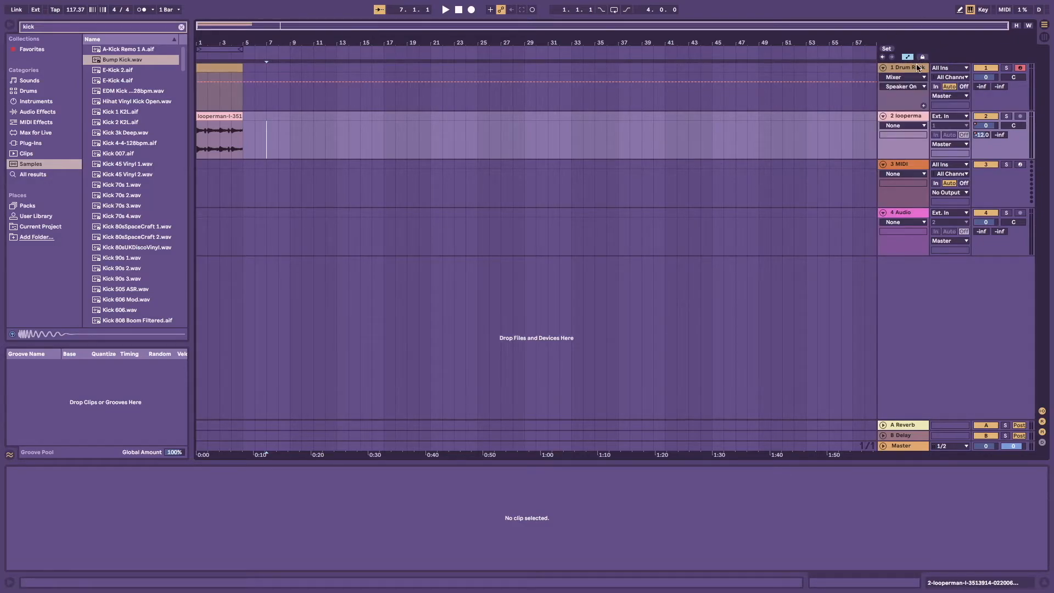
{"action": "left_click", "coordinate": [908, 57]}
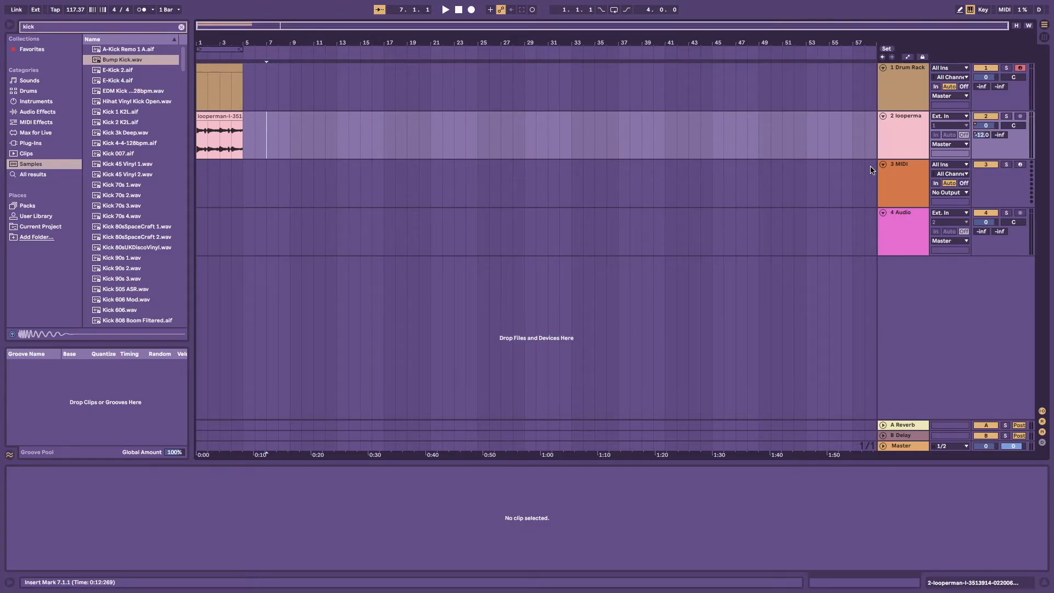
- Unfold the A Reverb, B Delay and Master tracks and select them in turn, ending on A Reverb
{"action": "left_click", "coordinate": [883, 425], "text": "alt"}
{"action": "left_click", "coordinate": [882, 445]}
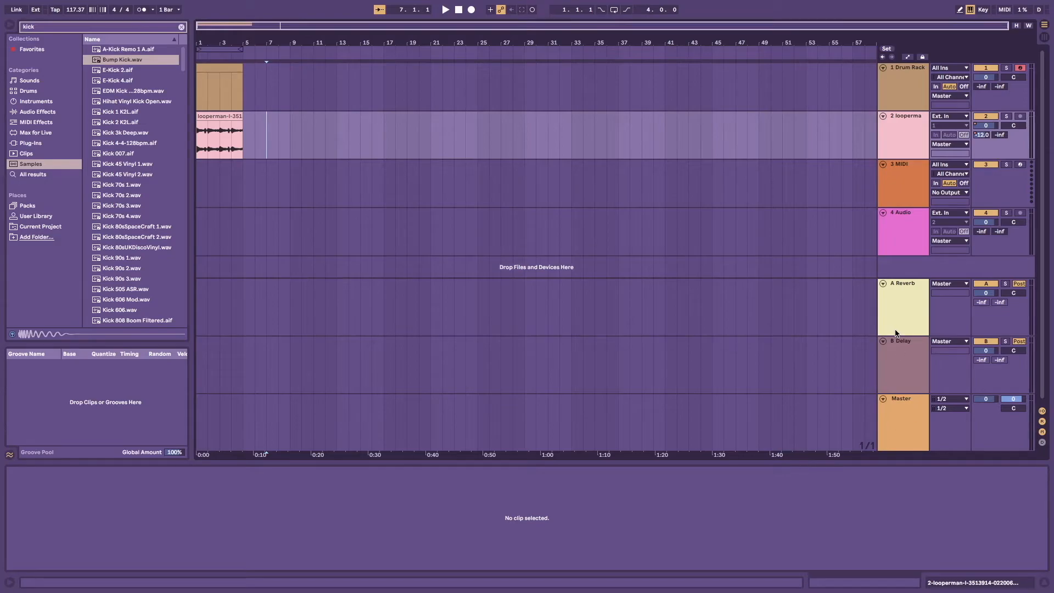
{"action": "left_click", "coordinate": [899, 420]}
{"action": "left_click", "coordinate": [910, 371]}
{"action": "left_click", "coordinate": [910, 296]}
{"action": "left_click", "coordinate": [906, 384]}
{"action": "left_click", "coordinate": [904, 325]}
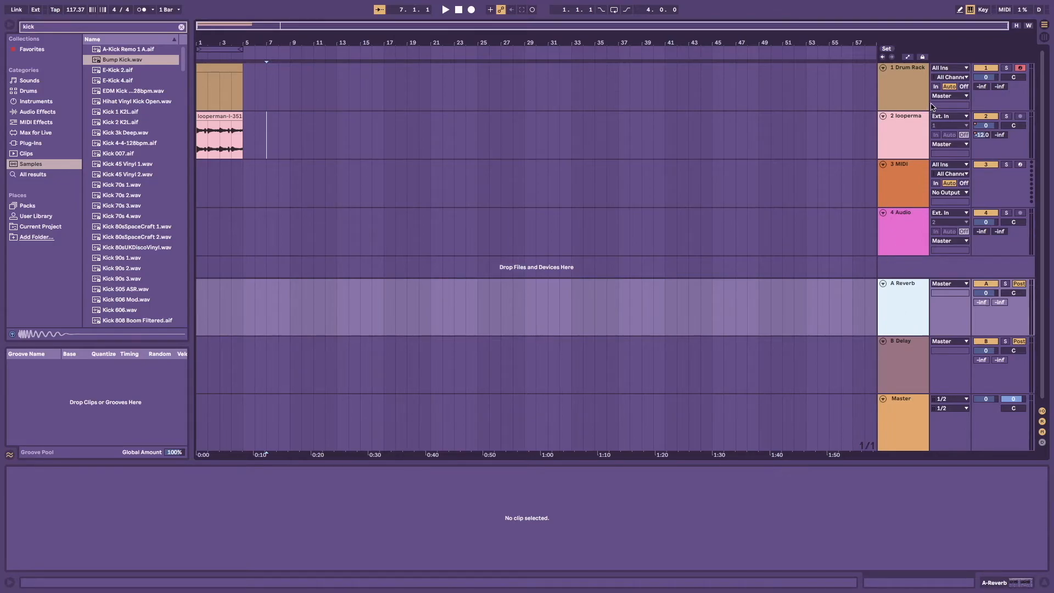
- Select the Drum Rack track and list all Audio Effects in the browser with the search cleared
{"action": "left_click", "coordinate": [902, 99]}
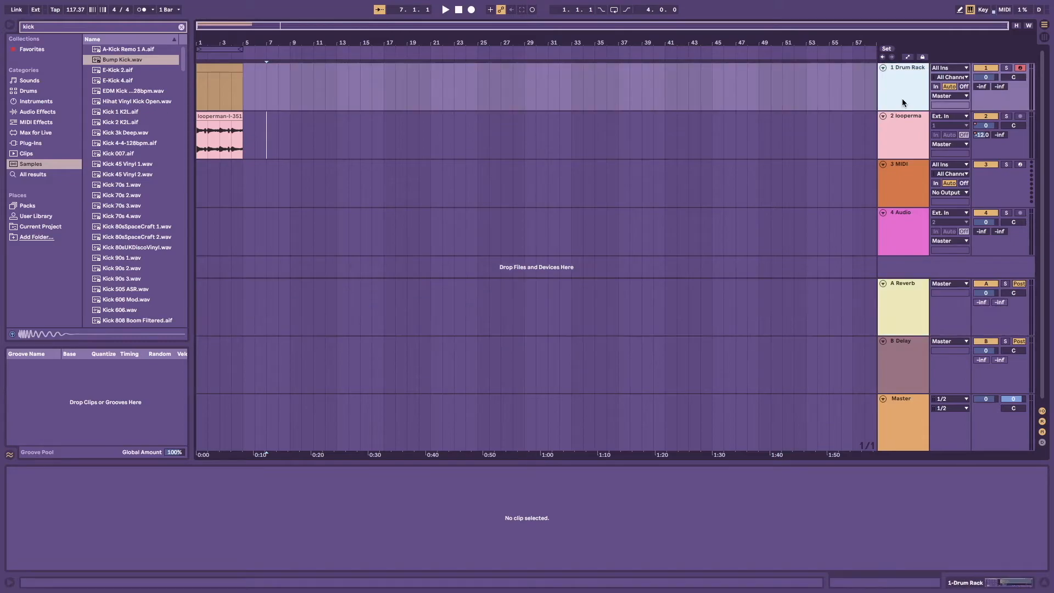
{"action": "left_click", "coordinate": [29, 112]}
{"action": "left_click", "coordinate": [181, 27]}
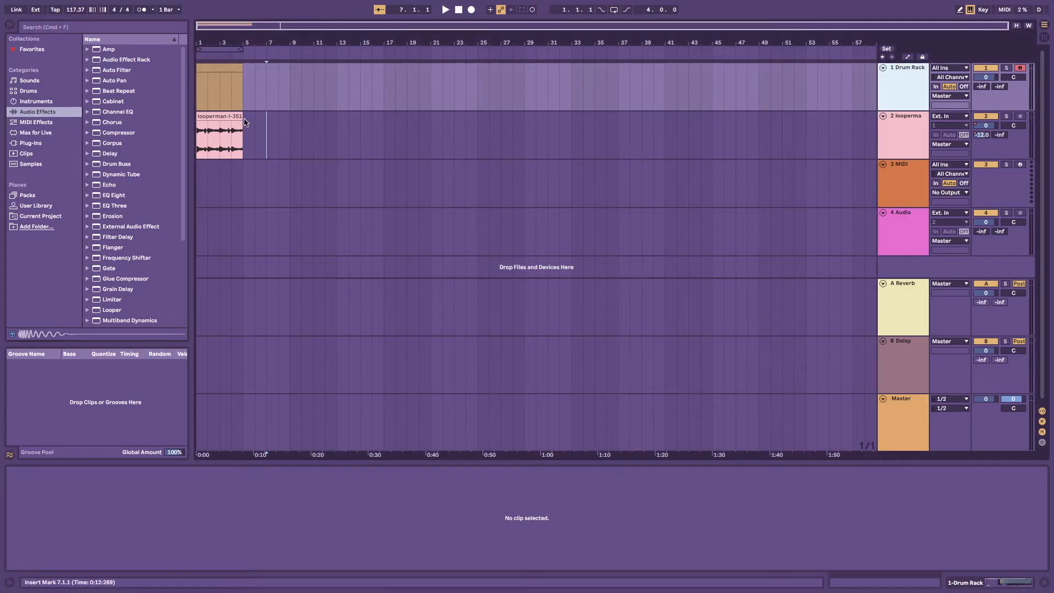
- Switch to Session View with the looperman track selected and adjust its A send amount
{"action": "left_click", "coordinate": [905, 135]}
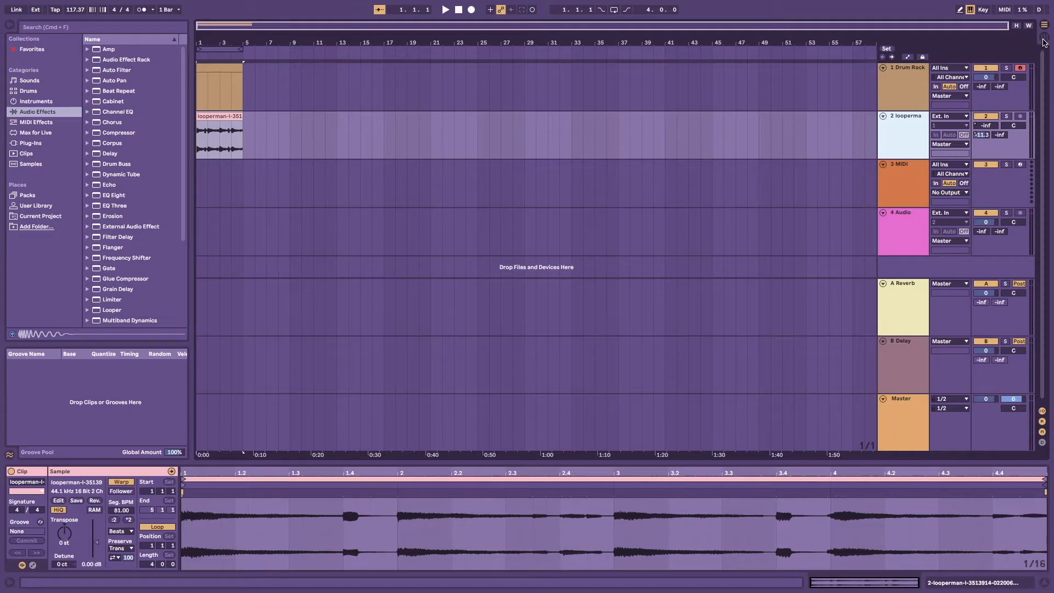
{"action": "left_click", "coordinate": [1045, 39]}
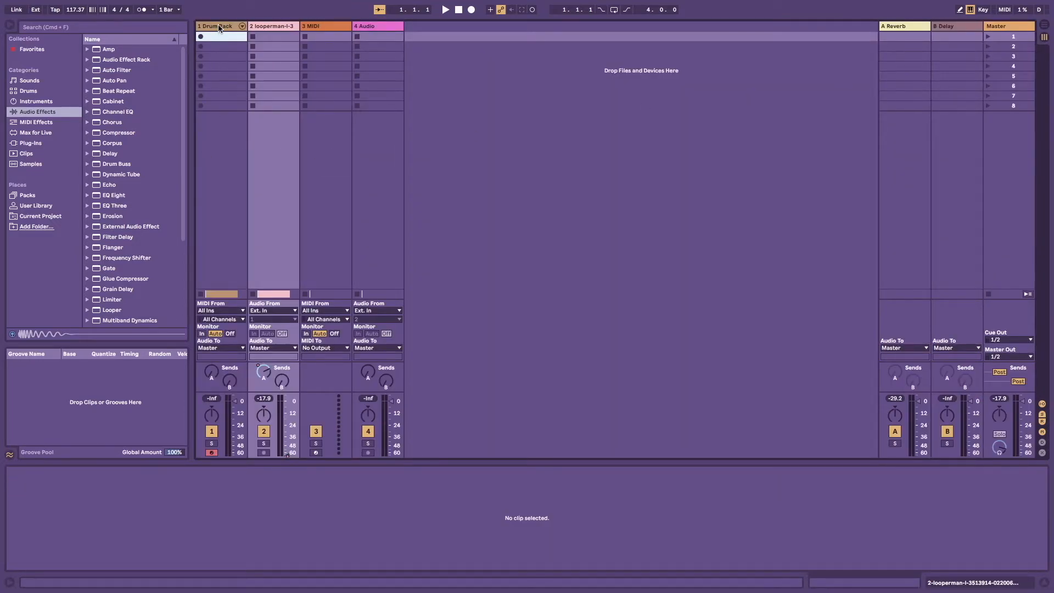
{"action": "left_click", "coordinate": [273, 29]}
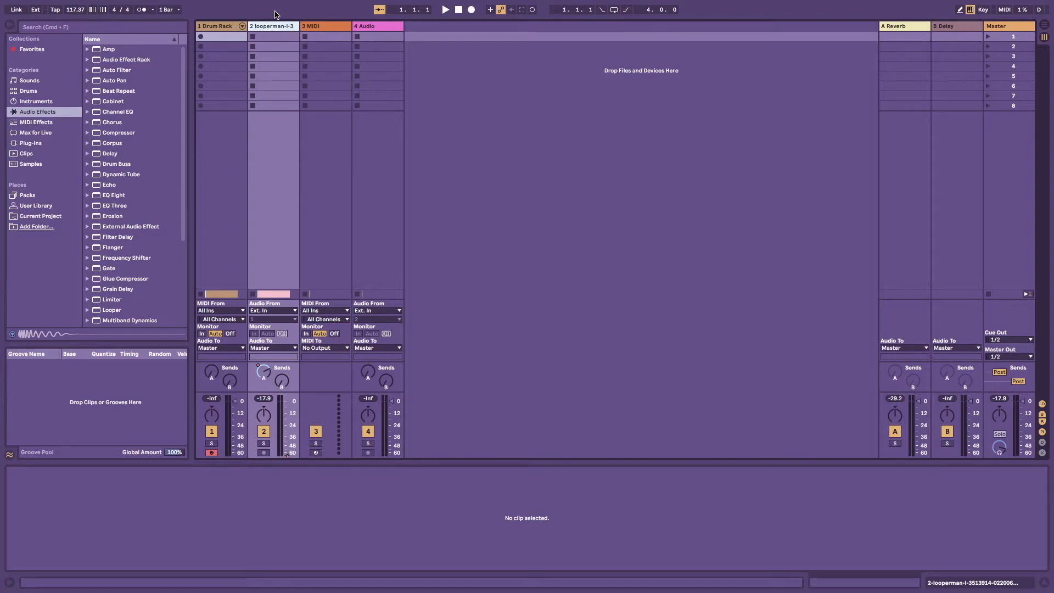
{"action": "left_click", "coordinate": [275, 27]}
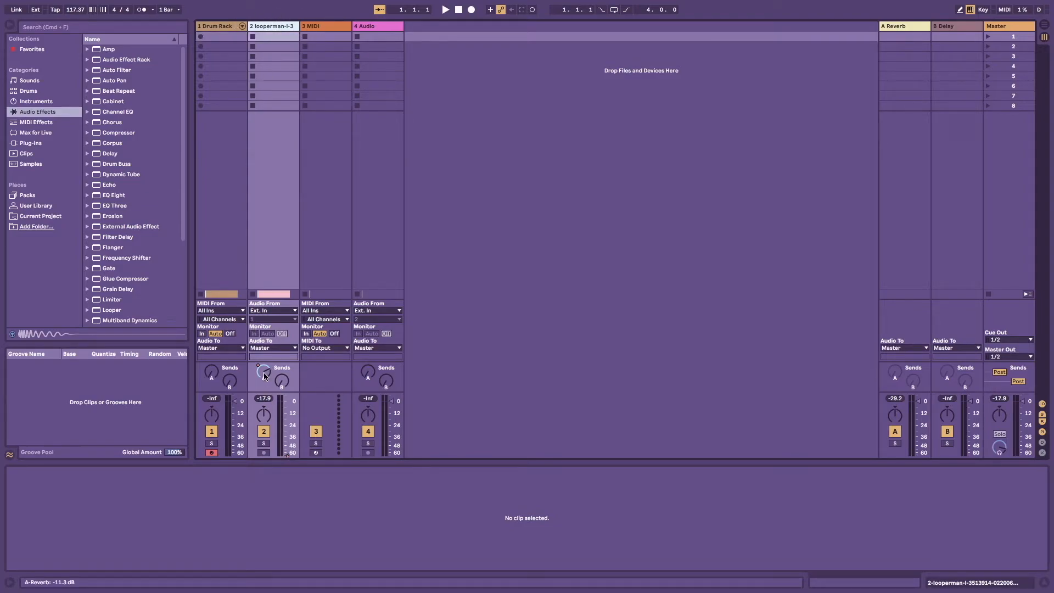
{"action": "left_click_drag", "start_coordinate": [264, 372], "coordinate": [266, 375]}
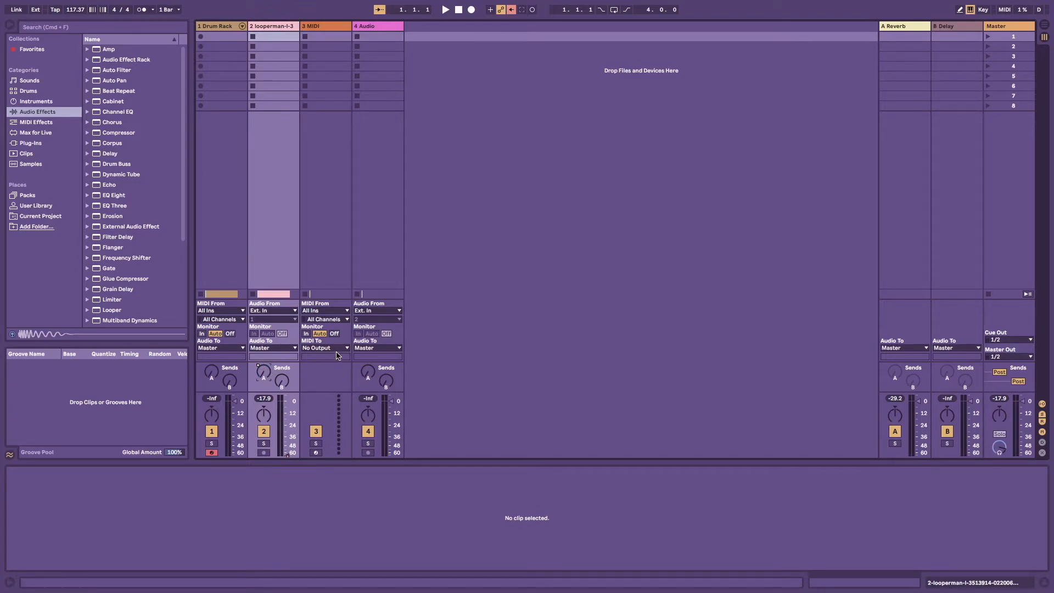
- Show the Reverb device on the A Reverb return track and briefly start and stop playback
{"action": "left_click", "coordinate": [899, 28]}
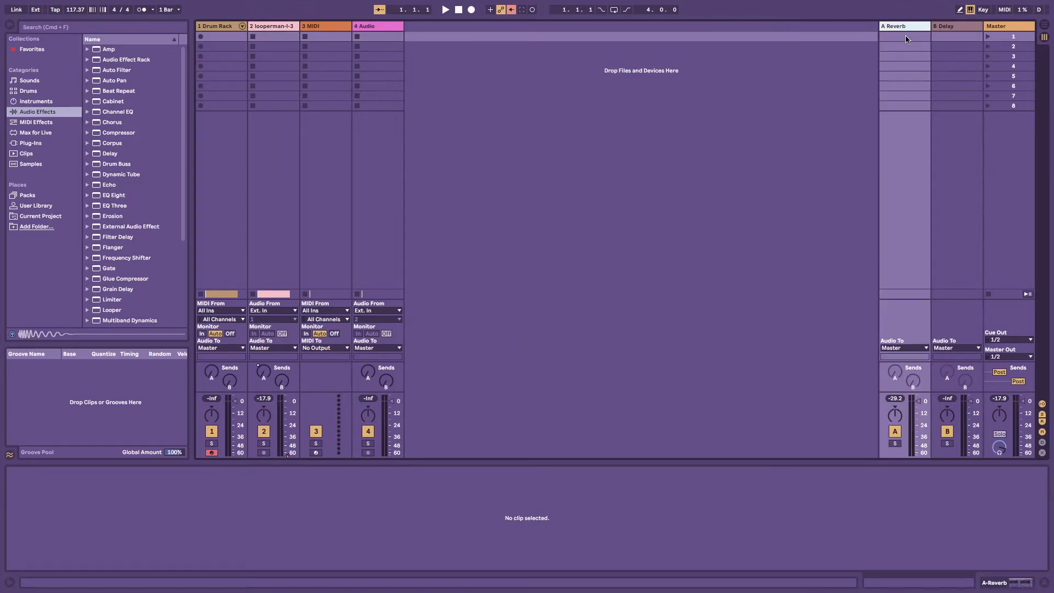
{"action": "left_click", "coordinate": [914, 29]}
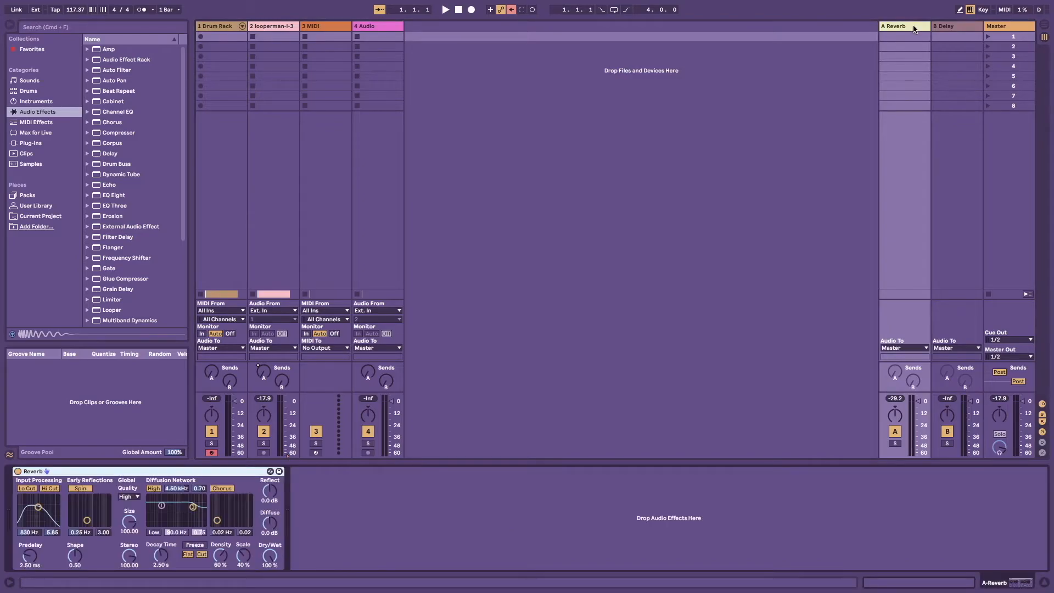
{"action": "key", "text": "space"}
{"action": "key", "text": "space"}
- Play the looperman track and set its A-Reverb send to about -25.7 dB
{"action": "left_click", "coordinate": [269, 26]}
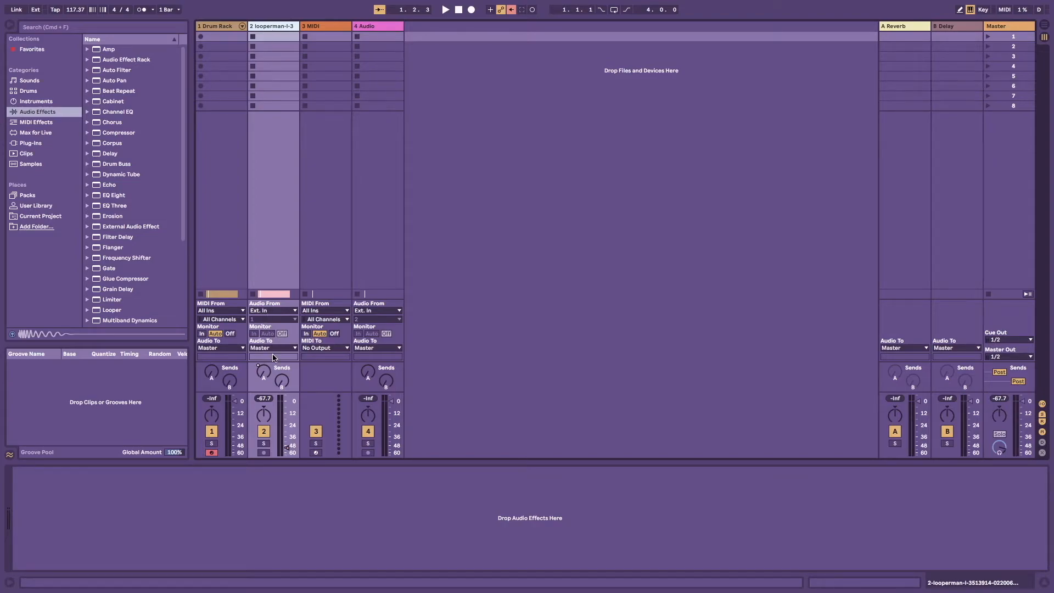
{"action": "key", "text": "space"}
{"action": "mouse_move", "coordinate": [263, 372]}
{"action": "left_mouse_down"}
{"action": "mouse_move", "coordinate": [265, 324]}
{"action": "mouse_move", "coordinate": [266, 379]}
{"action": "mouse_move", "coordinate": [266, 369]}
{"action": "left_mouse_up"}
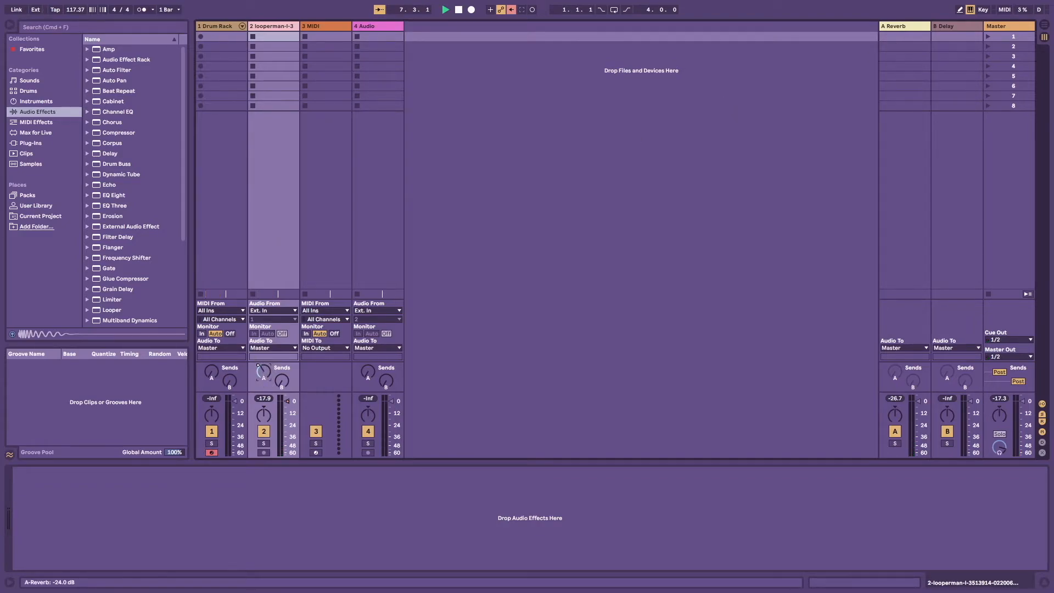
- Return to Arrangement View, show the A Reverb track's device and play the looperman clip from bar 3
{"action": "left_click", "coordinate": [1044, 24]}
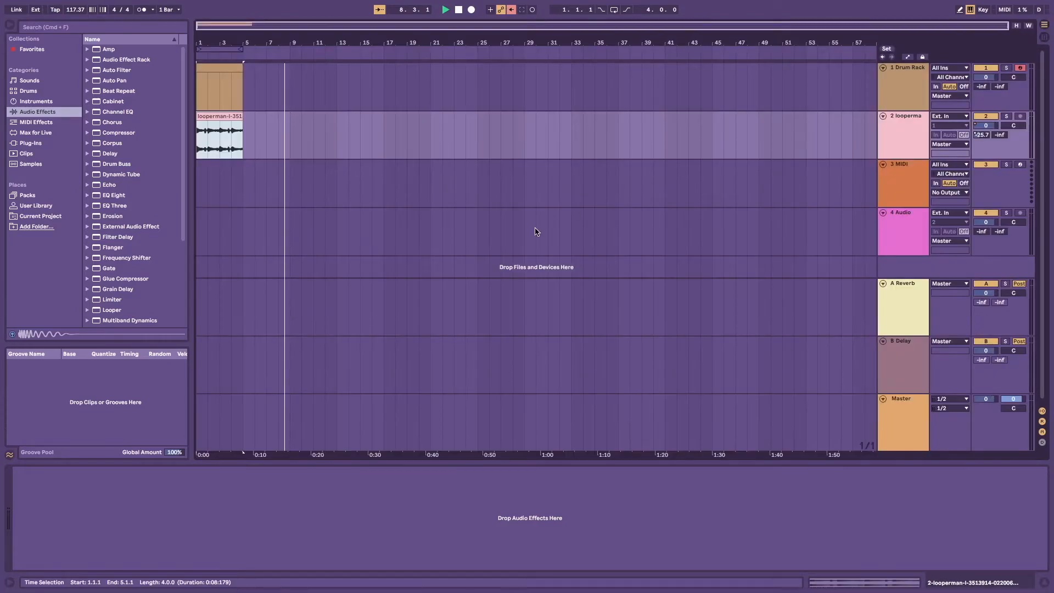
{"action": "left_click", "coordinate": [871, 294]}
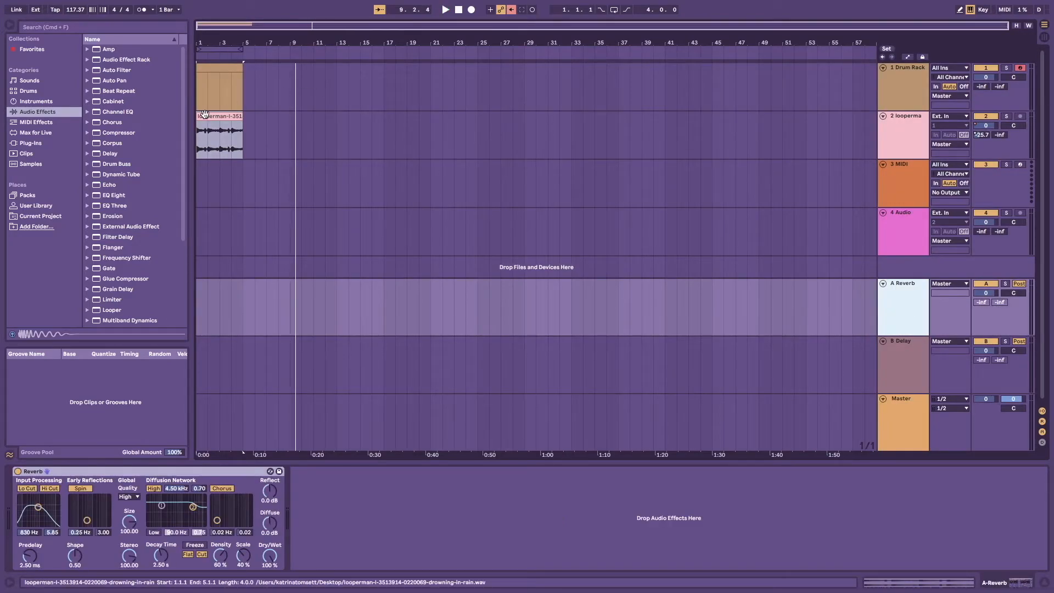
{"action": "left_click", "coordinate": [216, 141]}
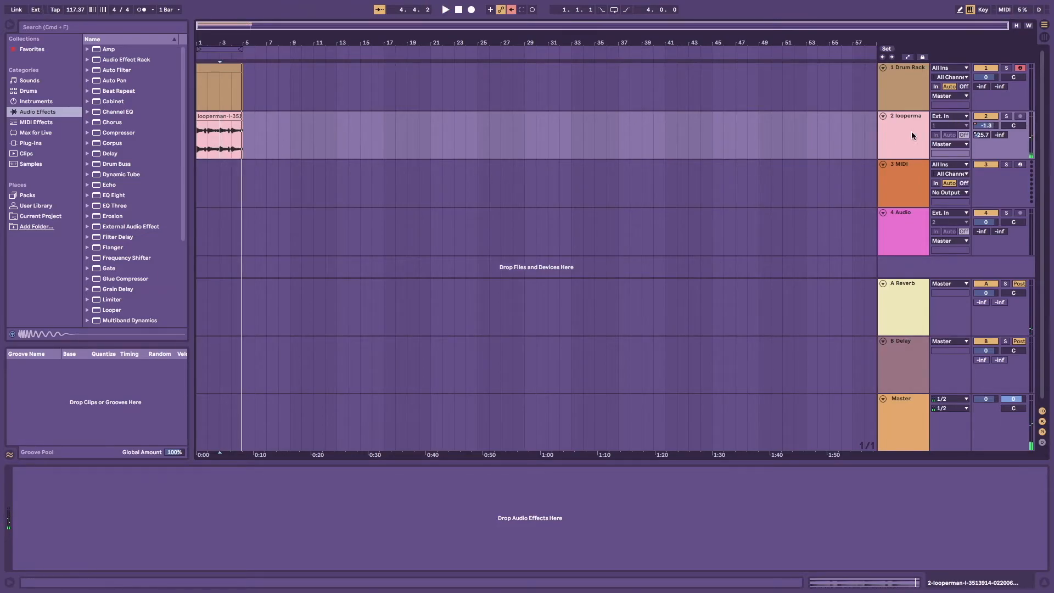
- Fold the A Reverb, B Delay and Master tracks
{"action": "left_click", "coordinate": [901, 287]}
{"action": "left_click", "coordinate": [882, 284]}
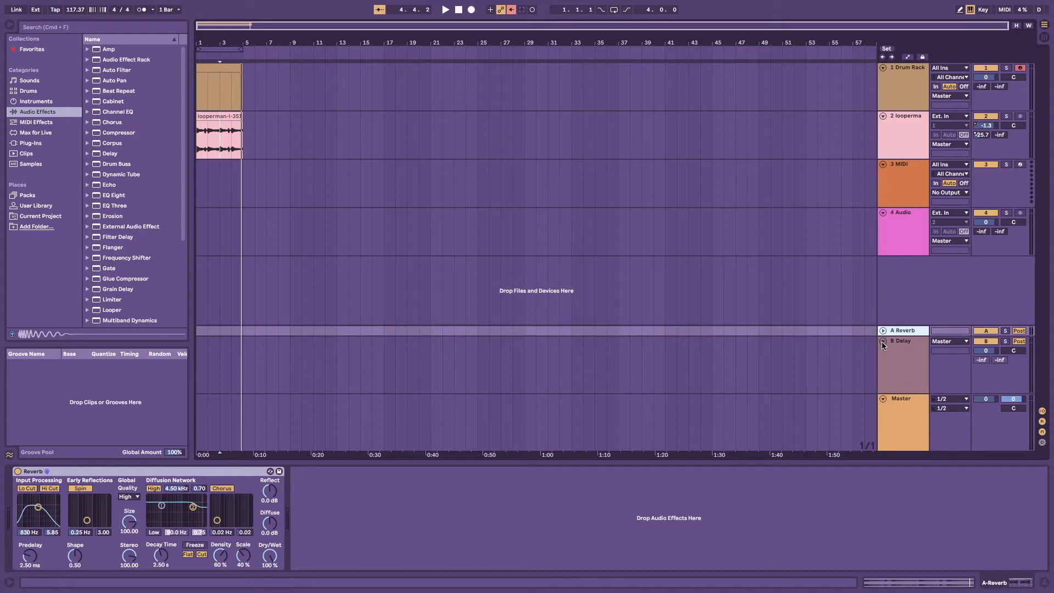
{"action": "left_click", "coordinate": [882, 340]}
{"action": "left_click", "coordinate": [883, 399]}
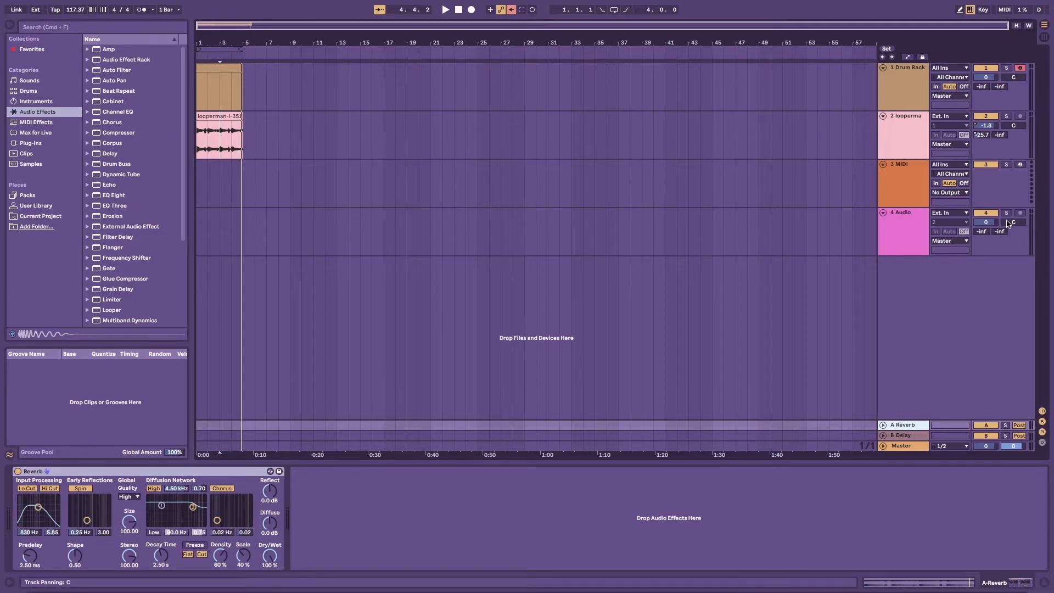
- Open the input configuration from the 4 Audio track, examine the available audio input devices and close the preferences
{"action": "left_click", "coordinate": [906, 101]}
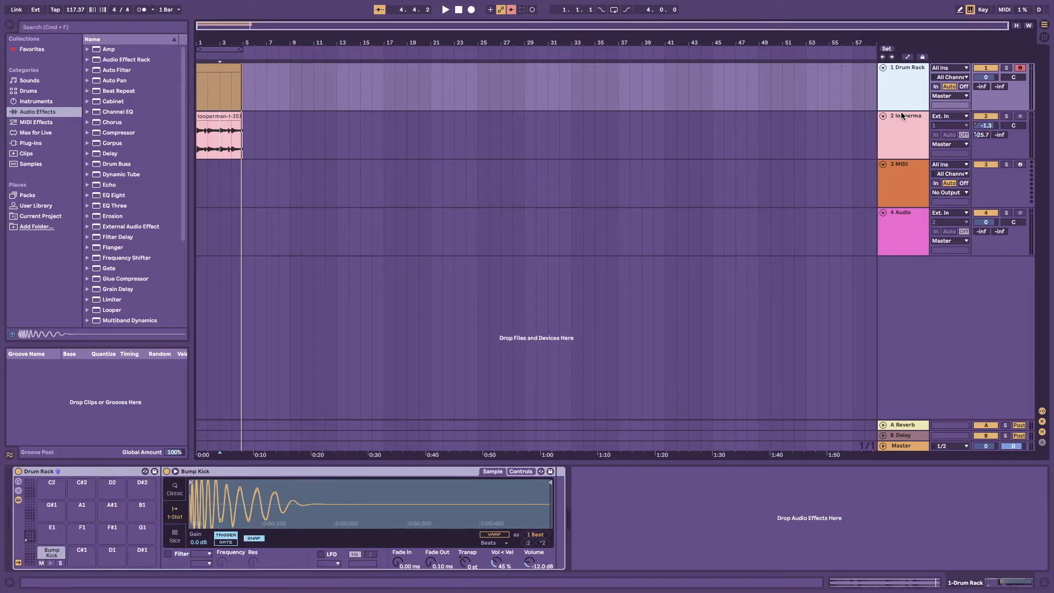
{"action": "left_click", "coordinate": [907, 229]}
{"action": "left_click", "coordinate": [949, 214]}
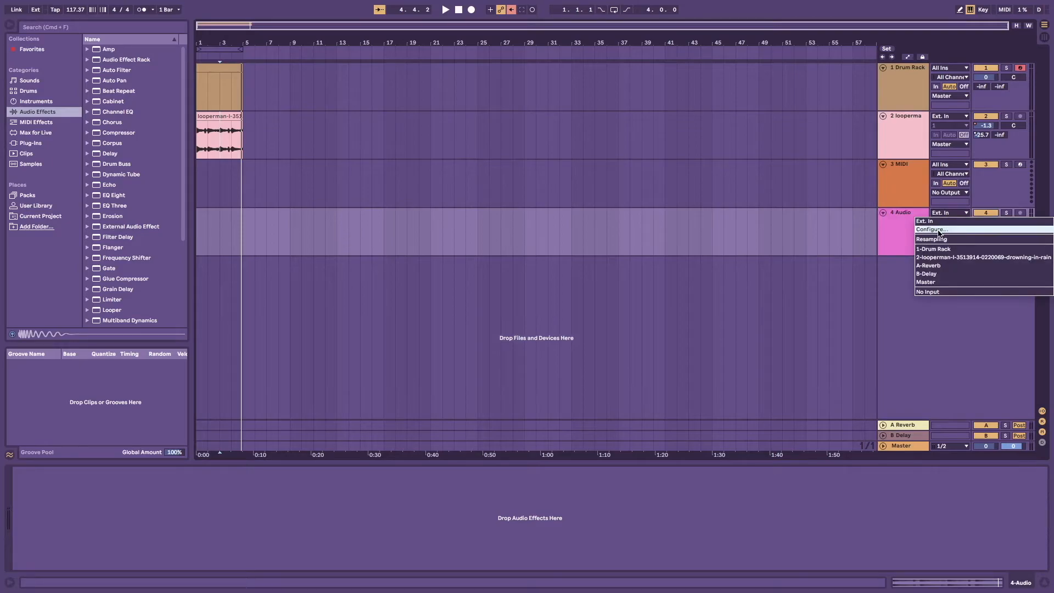
{"action": "left_click", "coordinate": [936, 233]}
{"action": "left_click", "coordinate": [549, 203]}
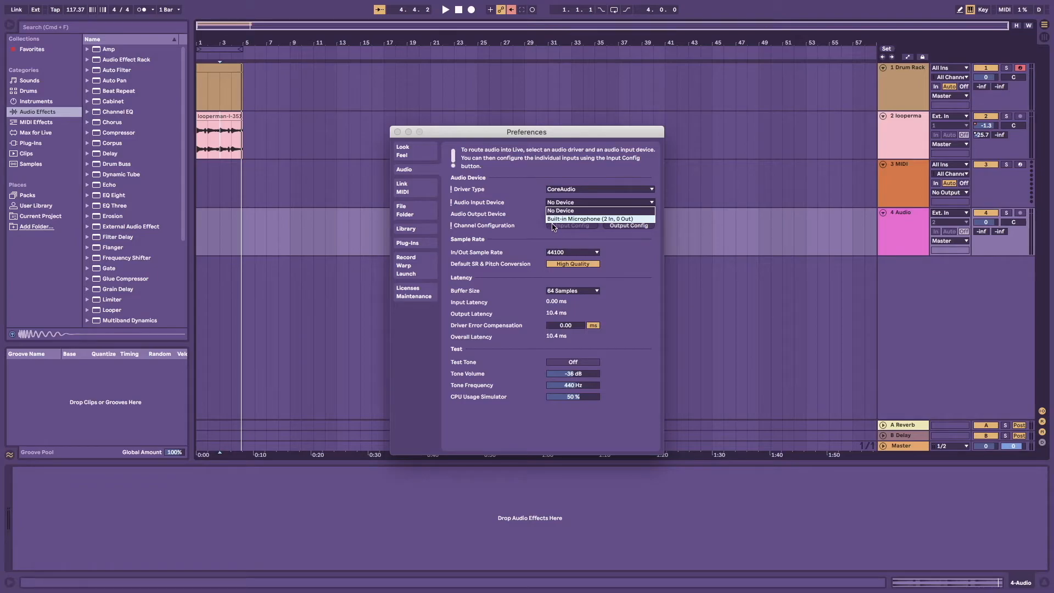
{"action": "left_click", "coordinate": [556, 230]}
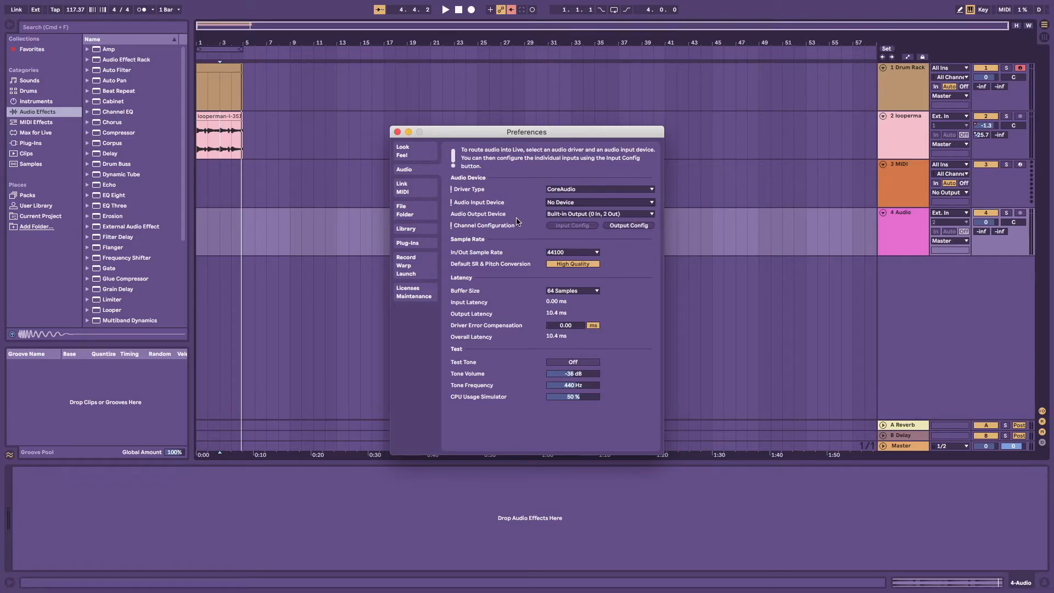
{"action": "left_click", "coordinate": [397, 132]}
- Set the 4 Audio track's monitoring to In, try arming it for recording, and set monitoring back to Off
{"action": "left_click", "coordinate": [897, 229]}
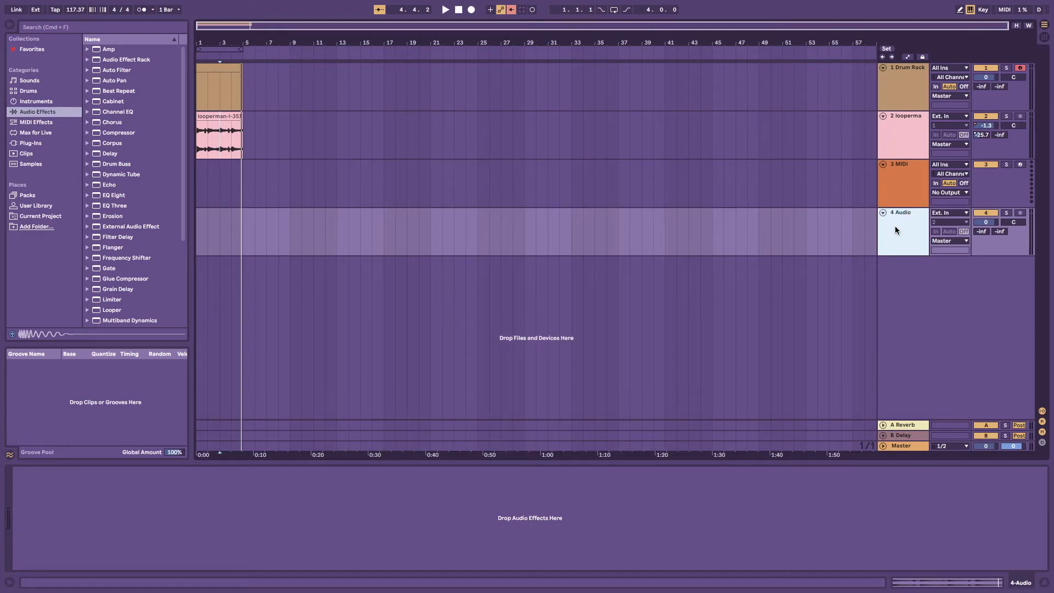
{"action": "left_click", "coordinate": [936, 232]}
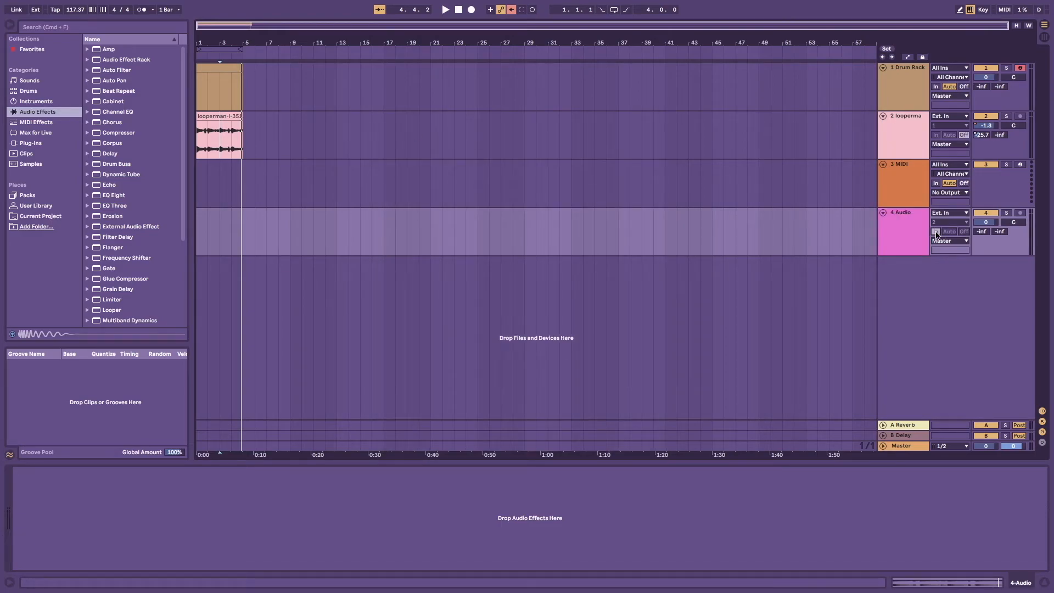
{"action": "left_click", "coordinate": [1021, 213]}
{"action": "left_click", "coordinate": [964, 231]}
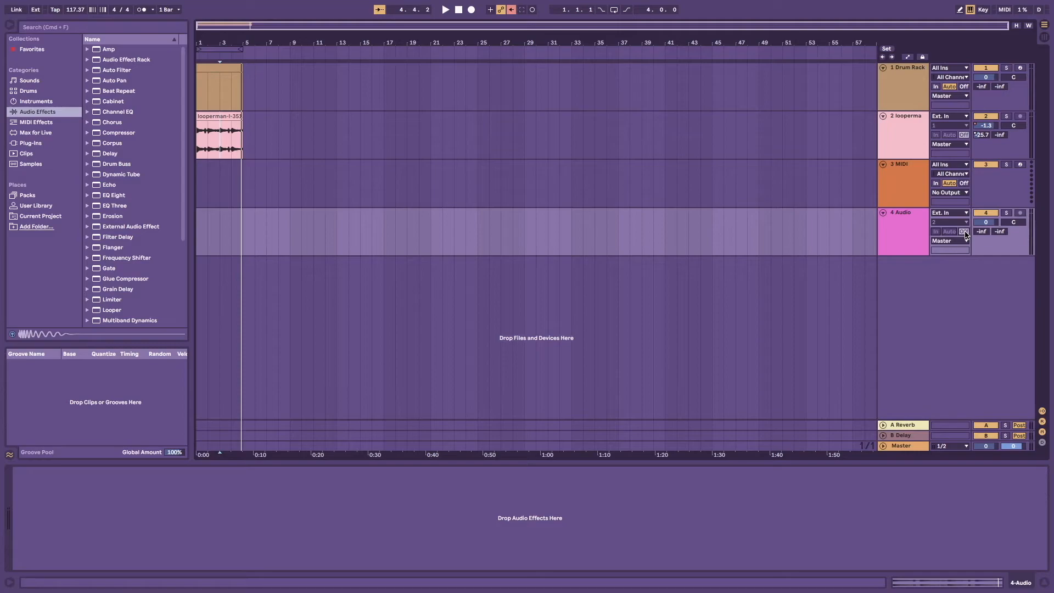
- Try soloing the 4 Audio and looperman tracks, clear the solo, and pan 4 Audio left before resetting it to centre
{"action": "left_click", "coordinate": [1008, 213]}
{"action": "left_click", "coordinate": [1006, 116]}
{"action": "left_click", "coordinate": [1007, 118]}
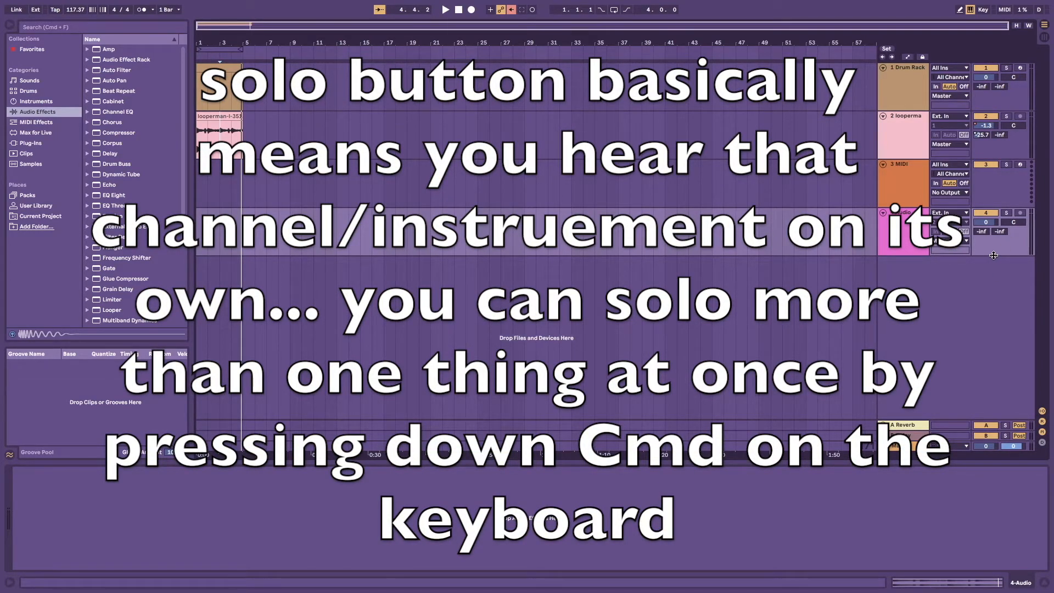
{"action": "left_click_drag", "start_coordinate": [1013, 221], "coordinate": [1014, 230]}
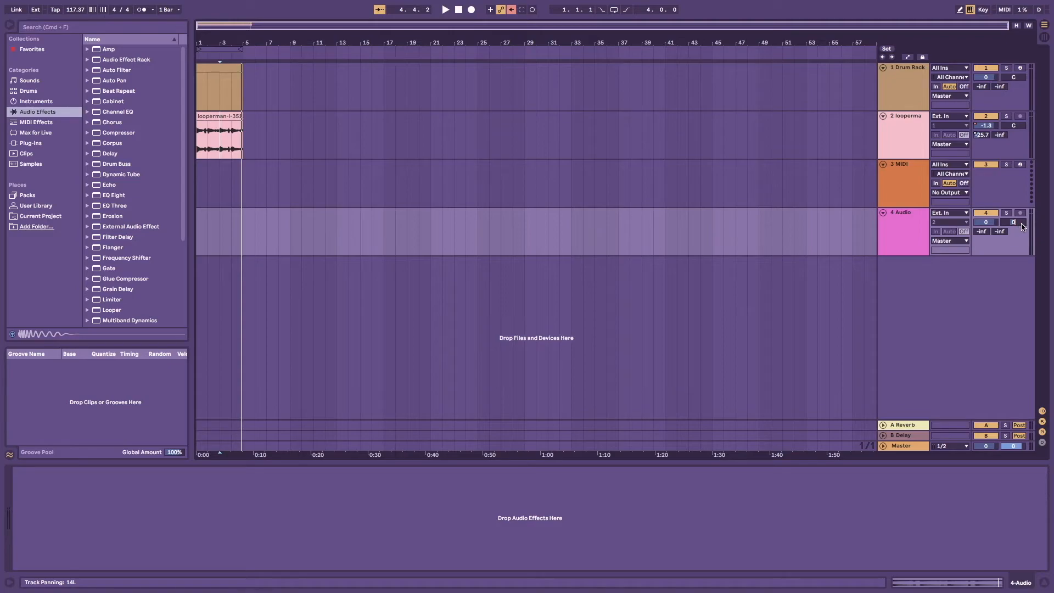
{"action": "key", "text": "Delete"}
- Loop bars 3 to 5 over the second half of the looperman clip and play the loop
{"action": "left_click", "coordinate": [217, 120]}
{"action": "left_click_drag", "start_coordinate": [220, 137], "coordinate": [243, 139]}
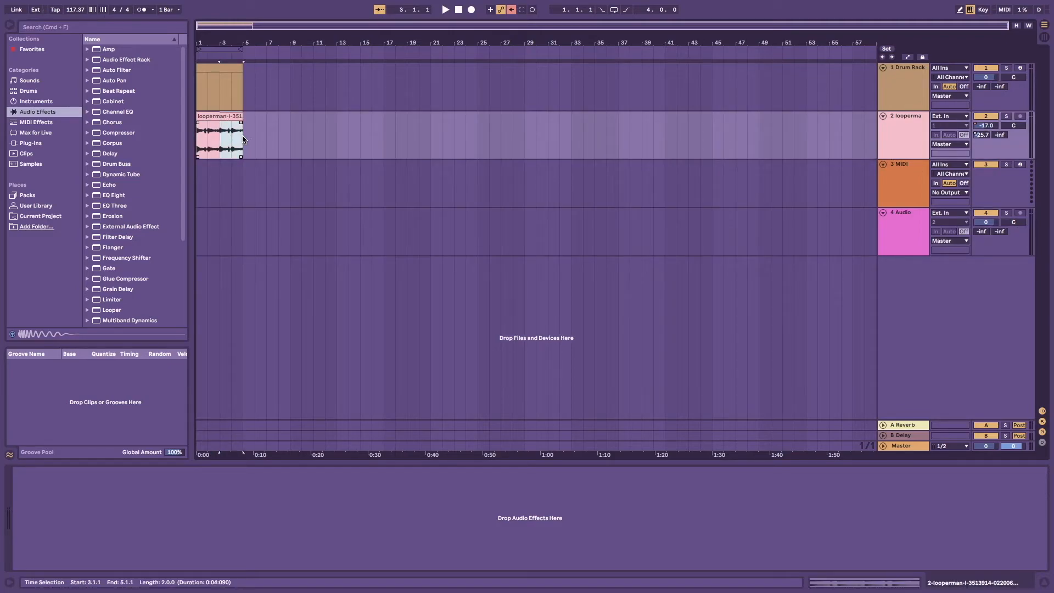
{"action": "key", "text": "super+l"}
{"action": "key", "text": "space"}
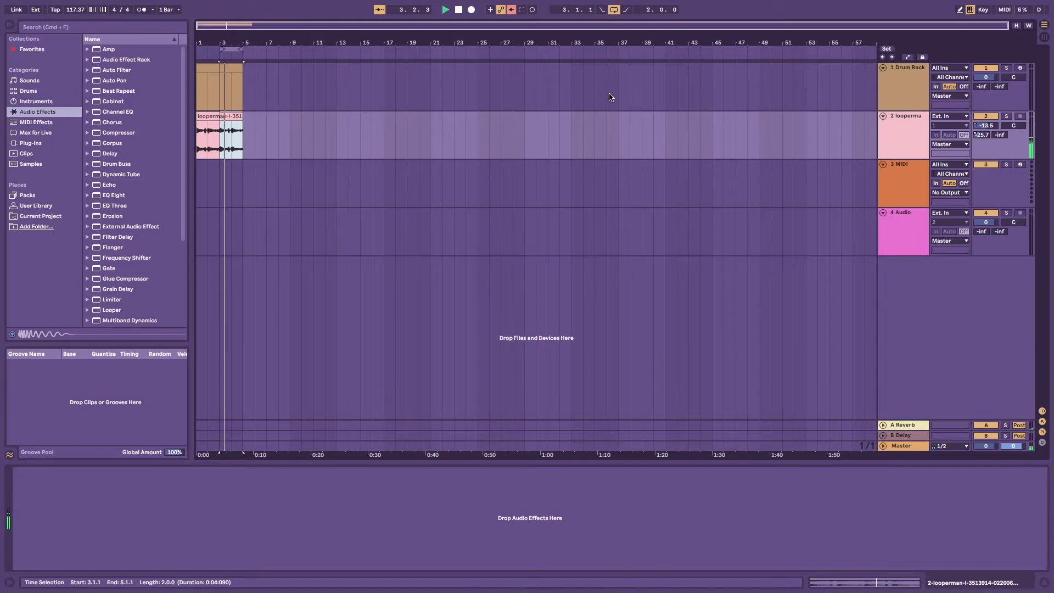
- Pan the looperman track to 50L, over to 21R, and reset its panning to centre
{"action": "left_click_drag", "start_coordinate": [1013, 126], "coordinate": [1013, 153]}
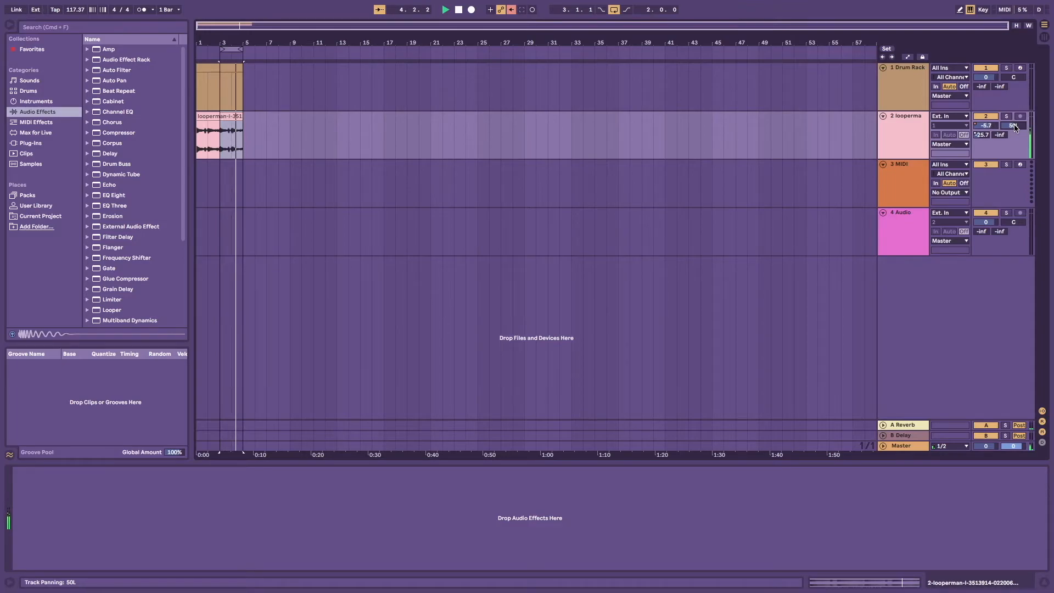
{"action": "left_click_drag", "start_coordinate": [1016, 129], "coordinate": [1016, 86]}
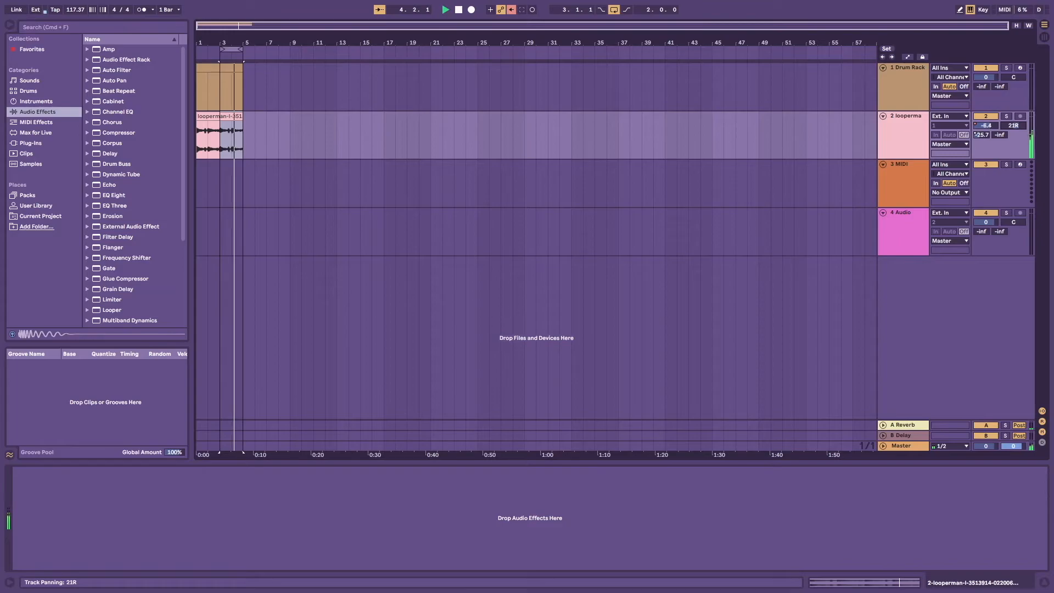
{"action": "left_click_drag", "start_coordinate": [1013, 125], "coordinate": [1014, 138]}
{"action": "key", "text": "Delete"}
{"action": "left_click", "coordinate": [895, 144]}
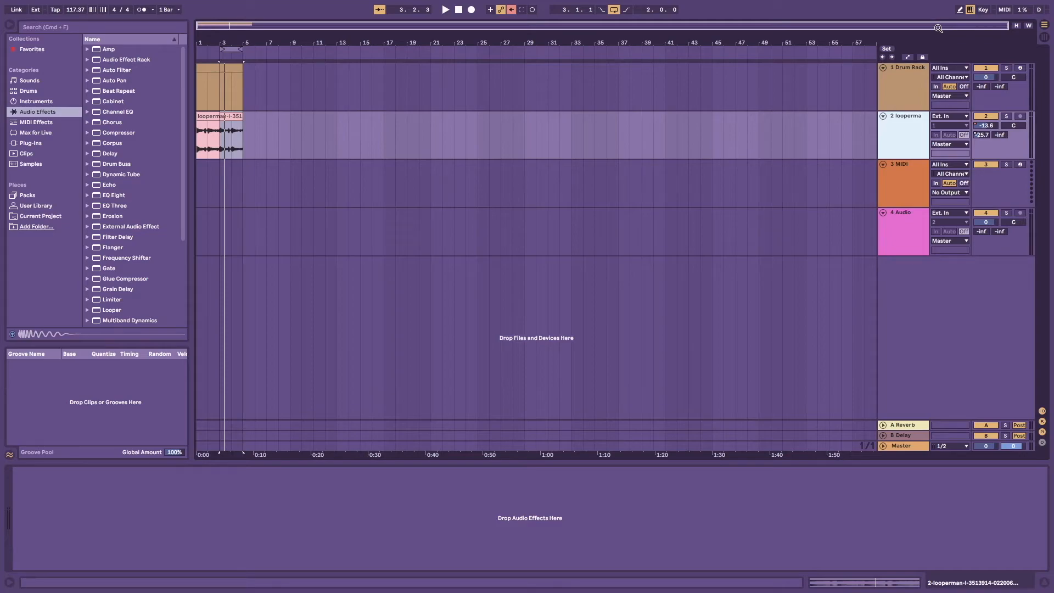
- Try the In and Off monitoring settings on the 4 Audio track, finishing on In
{"action": "left_click", "coordinate": [936, 232]}
{"action": "left_click", "coordinate": [965, 232]}
{"action": "left_click", "coordinate": [938, 232]}
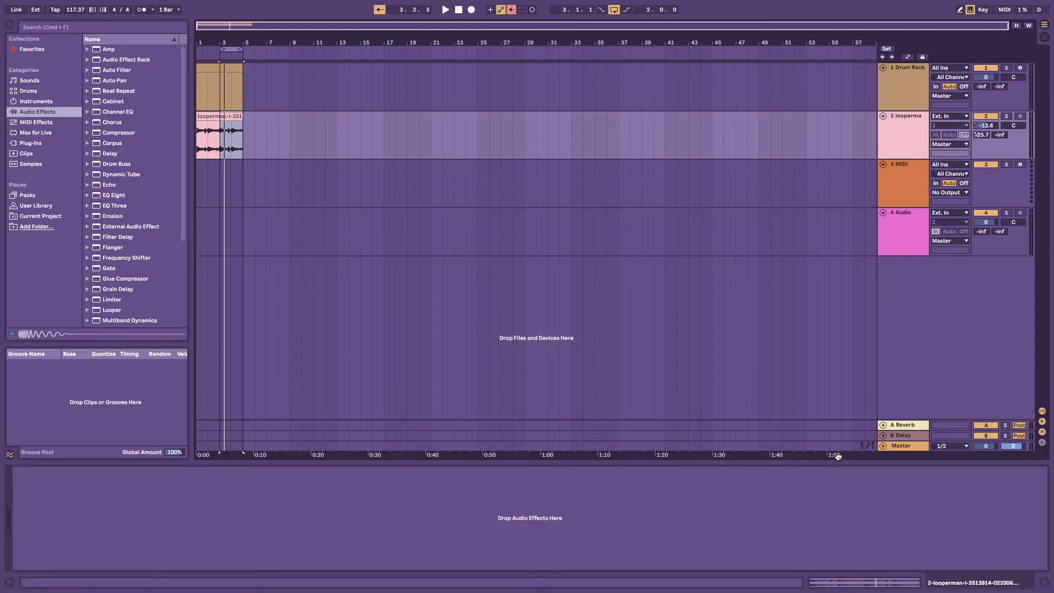
- Duplicate the looperman clip end to end until its copies reach bar 57, and play from bar 54
{"action": "key", "text": "space"}
{"action": "left_click", "coordinate": [214, 116]}
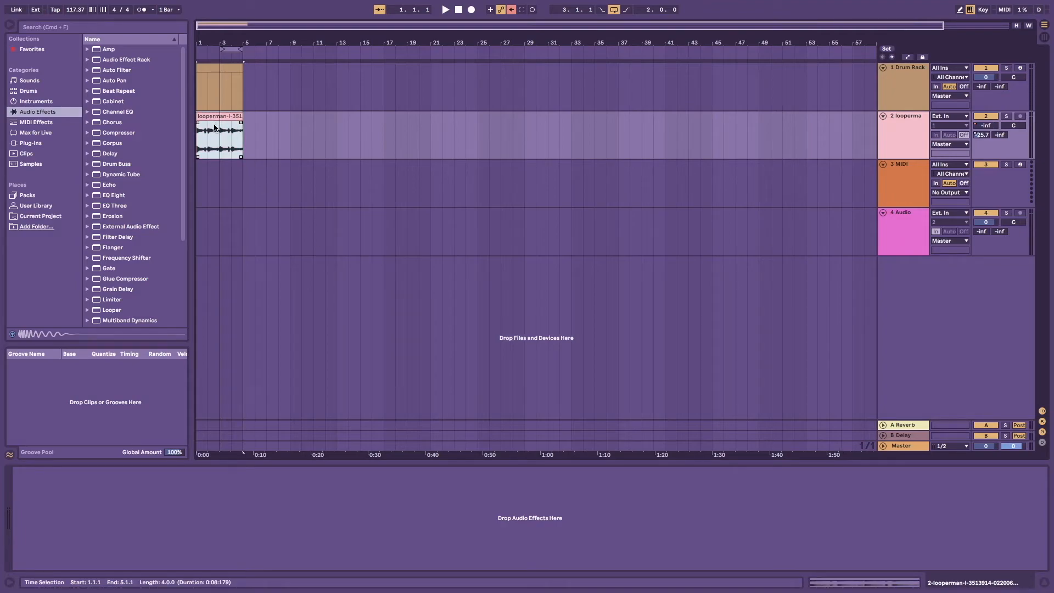
{"action": "key", "text": "super+d"}
{"action": "key", "text": "super+d"}
{"action": "key", "text": "super+d"}
{"action": "key", "text": "super+d"}
{"action": "key", "text": "super+d"}
{"action": "key", "text": "super+d"}
{"action": "key", "text": "super+d"}
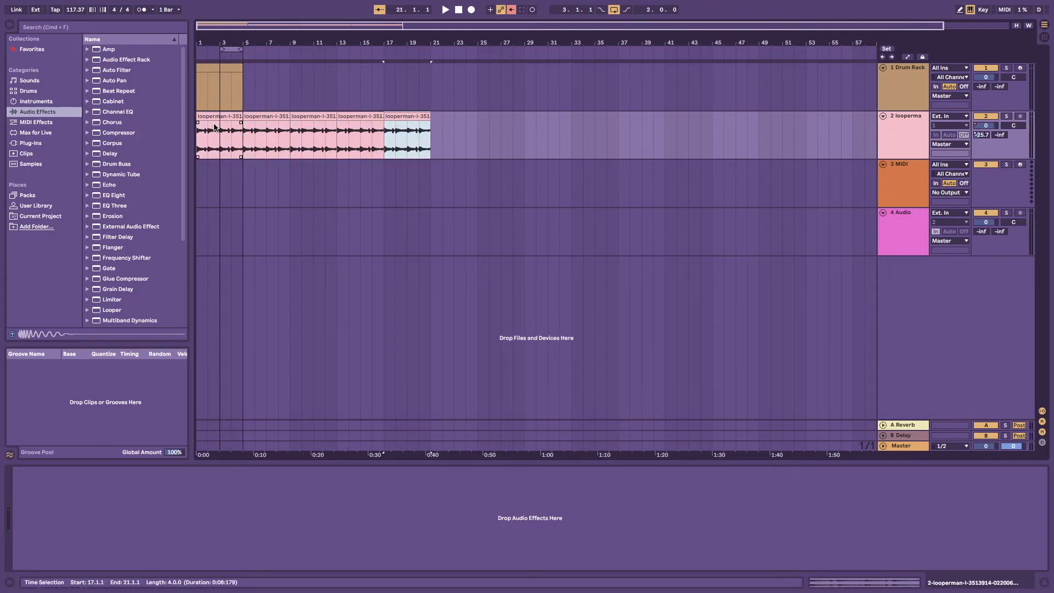
{"action": "key", "text": "super+d"}
{"action": "key", "text": "super+d"}
{"action": "key", "text": "super+d"}
{"action": "key", "text": "super+d"}
{"action": "key", "text": "super+d"}
{"action": "key", "text": "super+d"}
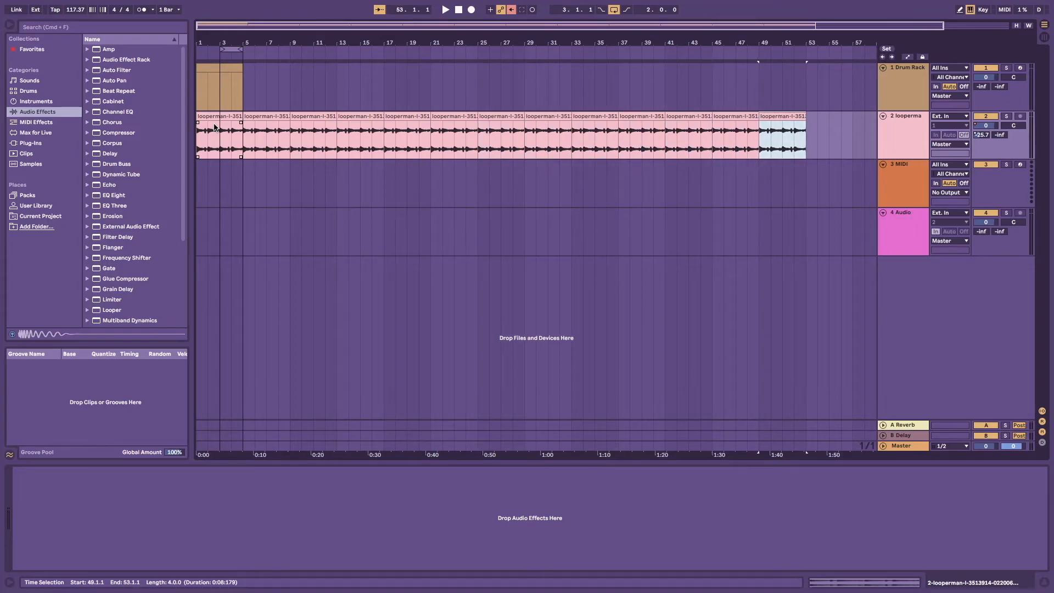
{"action": "left_click", "coordinate": [807, 192]}
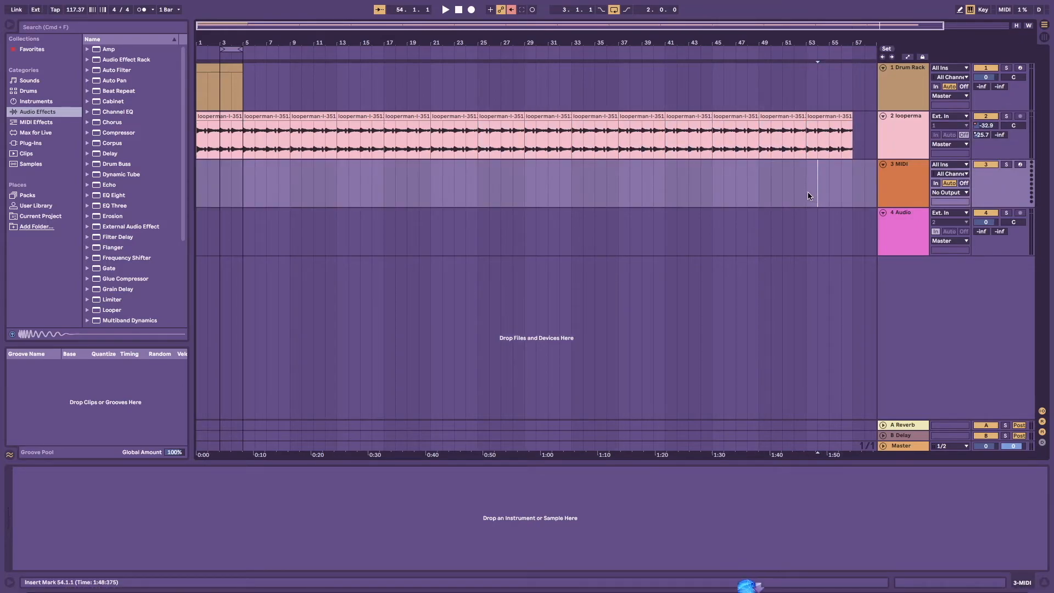
{"action": "key", "text": "space"}
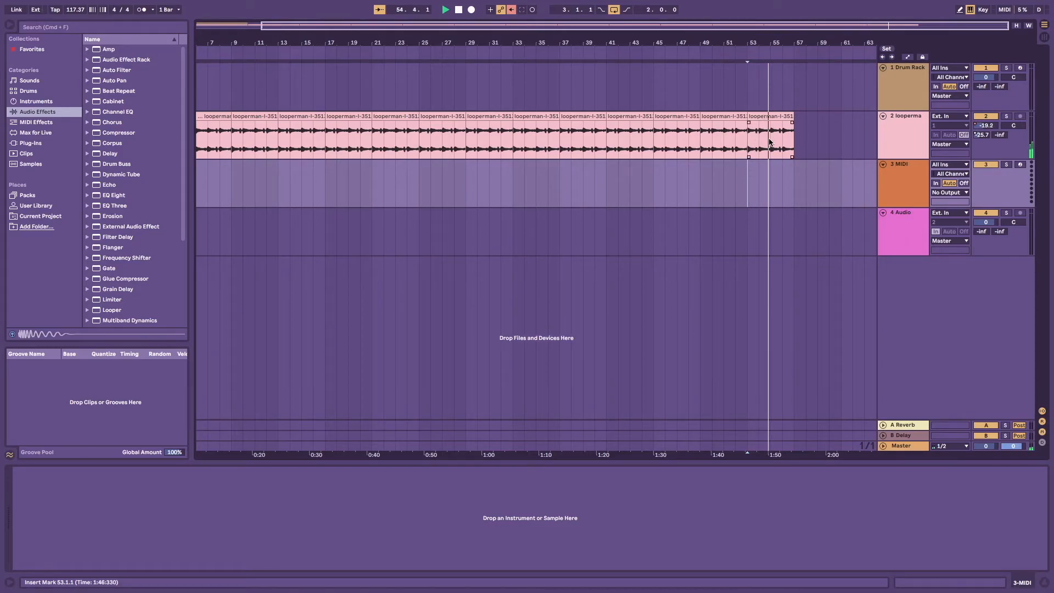
- Replace the repeated ramps in looperman's Track Volume automation with a single rise across bars 1 to 18, and play the track
{"action": "left_click", "coordinate": [907, 57]}
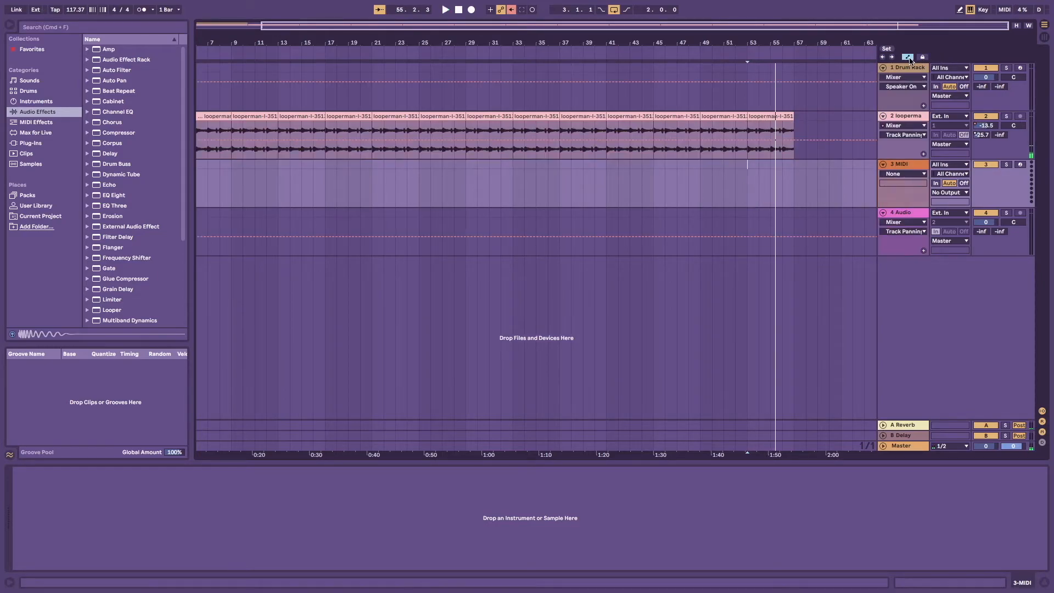
{"action": "left_click", "coordinate": [893, 135]}
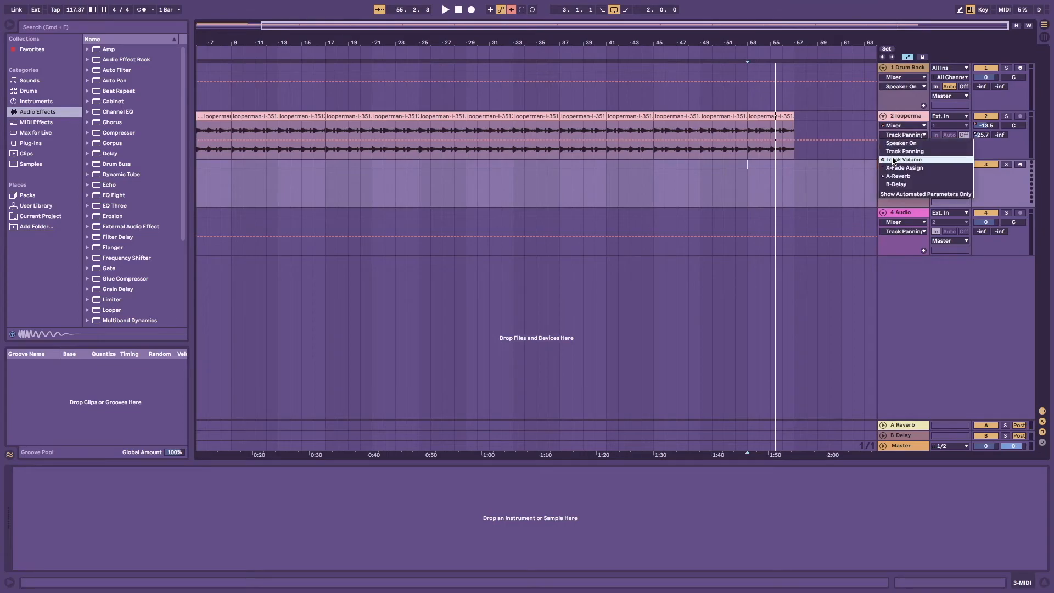
{"action": "left_click", "coordinate": [895, 160]}
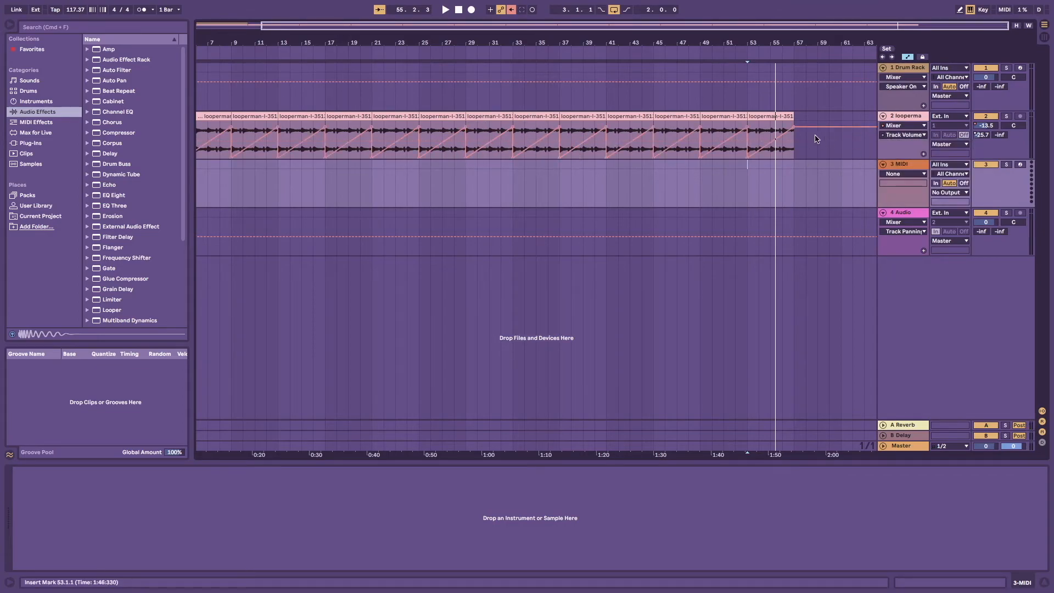
{"action": "left_click_drag", "start_coordinate": [806, 137], "coordinate": [224, 142]}
{"action": "key", "text": "Delete"}
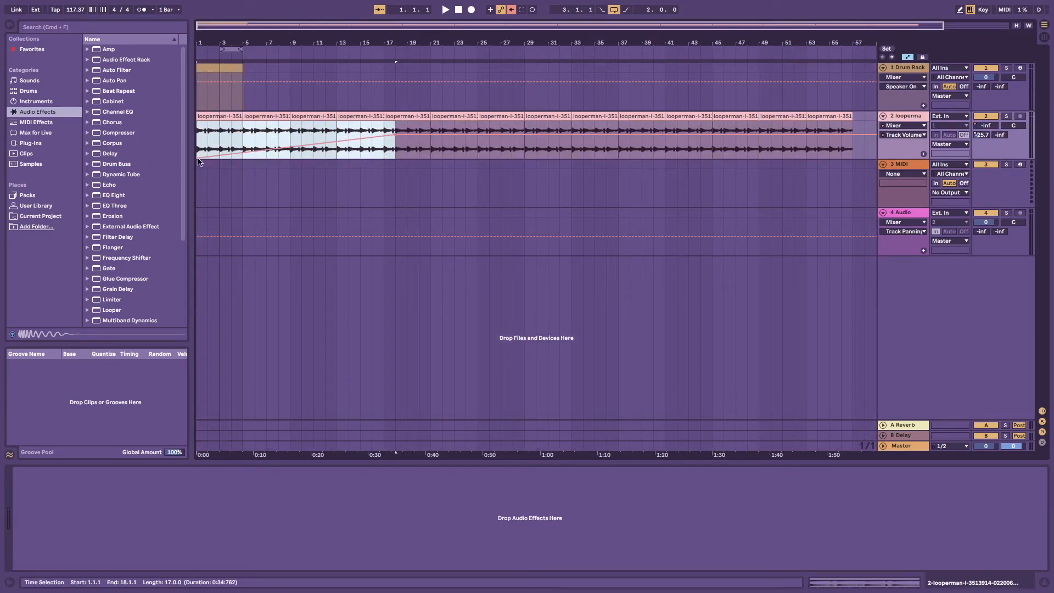
{"action": "left_click", "coordinate": [206, 136]}
{"action": "key", "text": "space"}
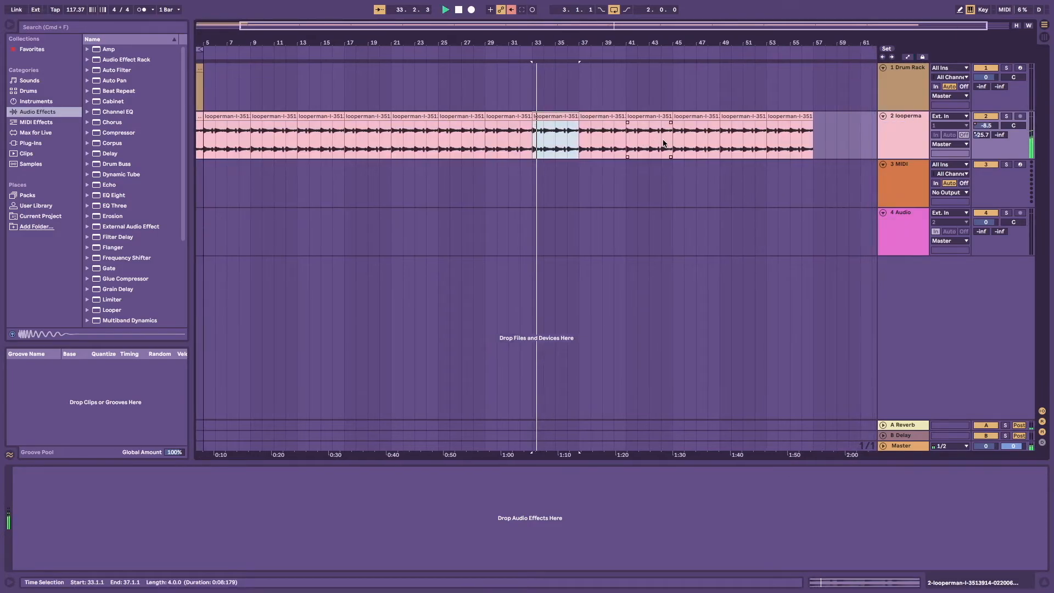
- Loop the looperman clip spanning bars 25 to 29 and play the loop
{"action": "left_click", "coordinate": [850, 143]}
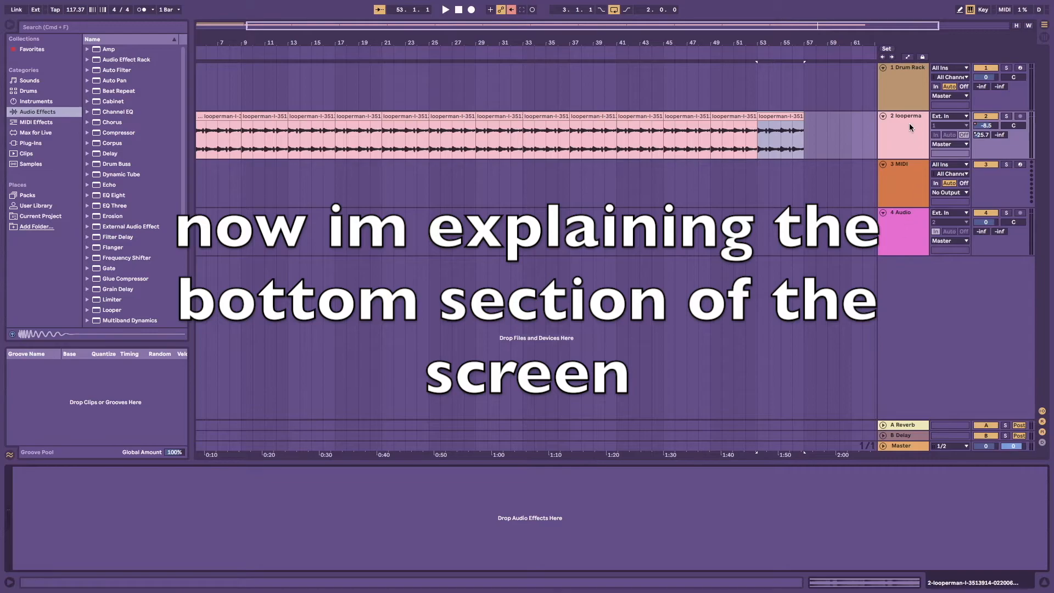
{"action": "left_click", "coordinate": [840, 131]}
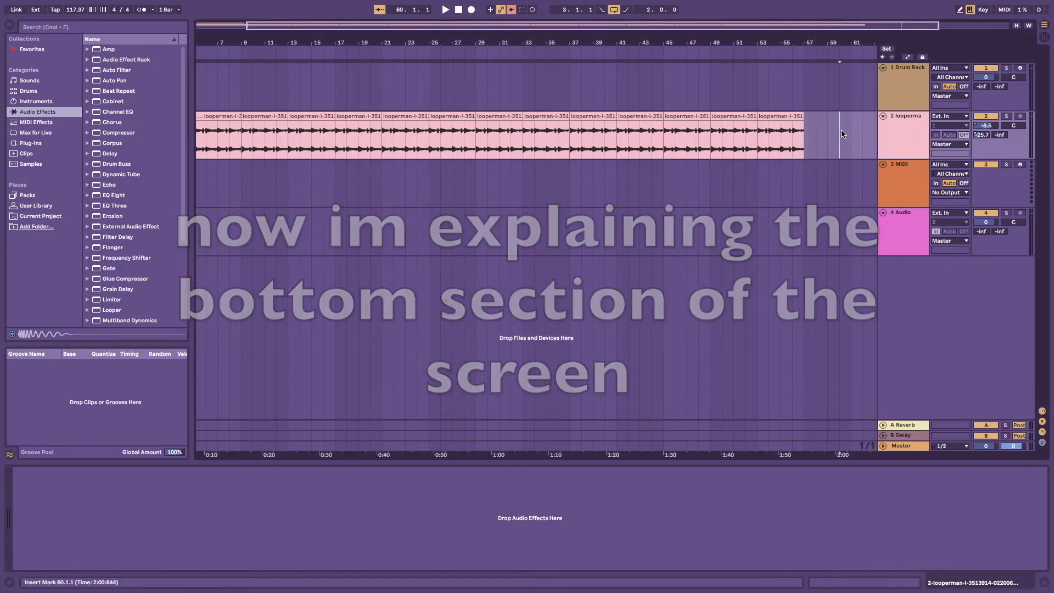
{"action": "left_click", "coordinate": [457, 116]}
{"action": "key", "text": "super+l"}
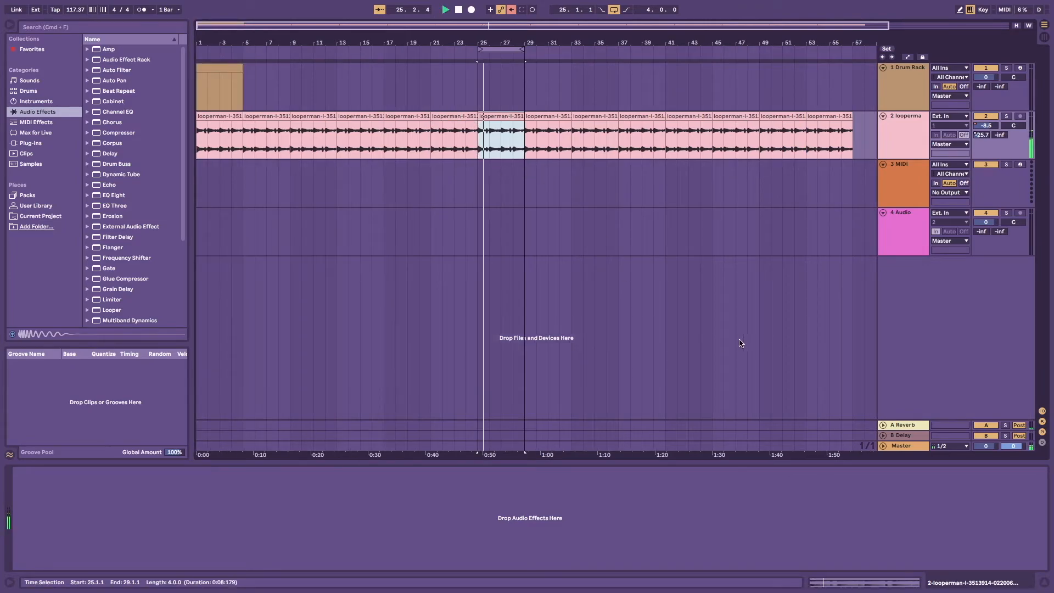
- Add a Compressor audio effect to the looperman track and stop playback
{"action": "left_click", "coordinate": [893, 155]}
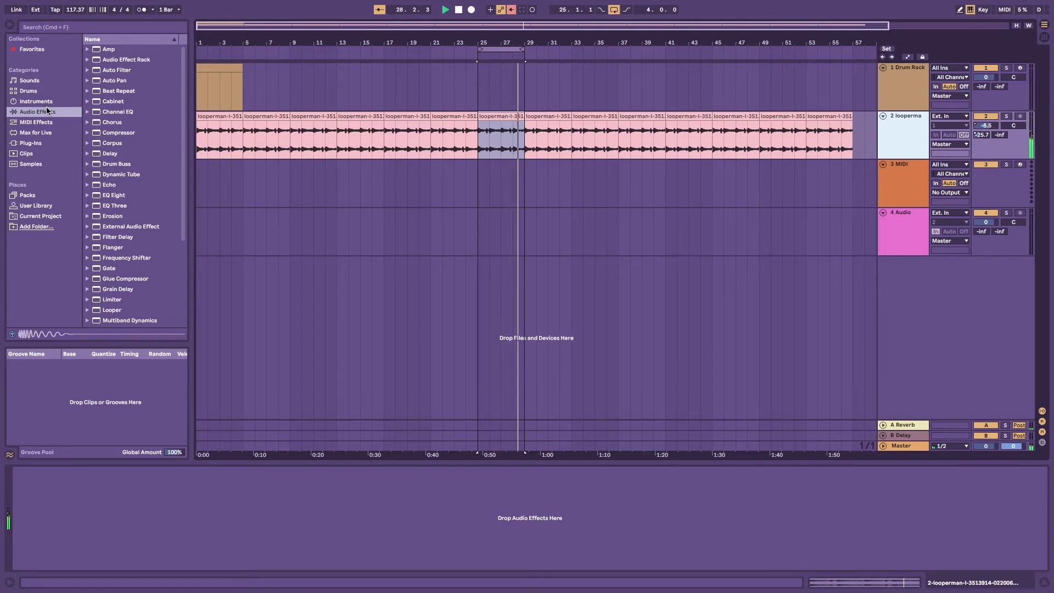
{"action": "left_click", "coordinate": [116, 132]}
{"action": "left_click_drag", "start_coordinate": [610, 148], "coordinate": [912, 129]}
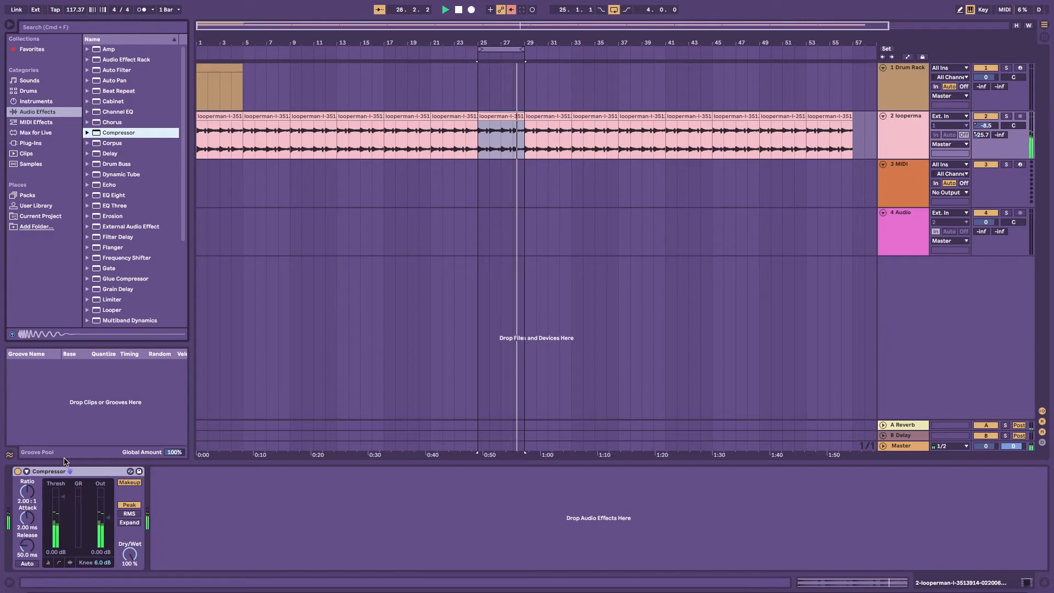
{"action": "key", "text": "space"}
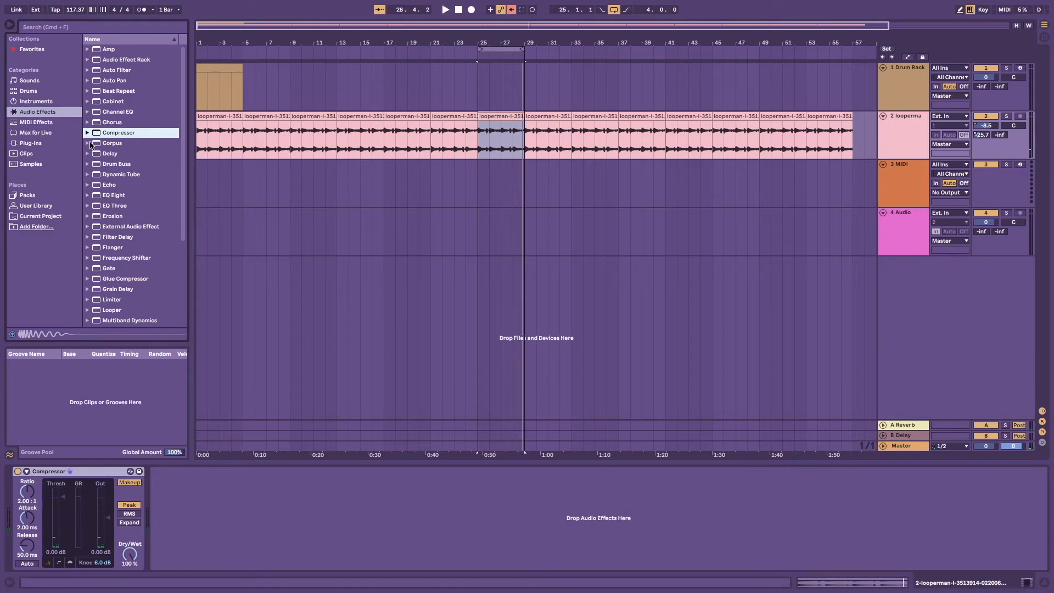
- Try adding Reverb, Saturator, Utility and Spectrum after the Compressor, and remove all devices from the looperman track
{"action": "left_click", "coordinate": [87, 153]}
{"action": "scroll", "coordinate": [101, 225], "scroll_direction": "down", "scroll_amount": 5}
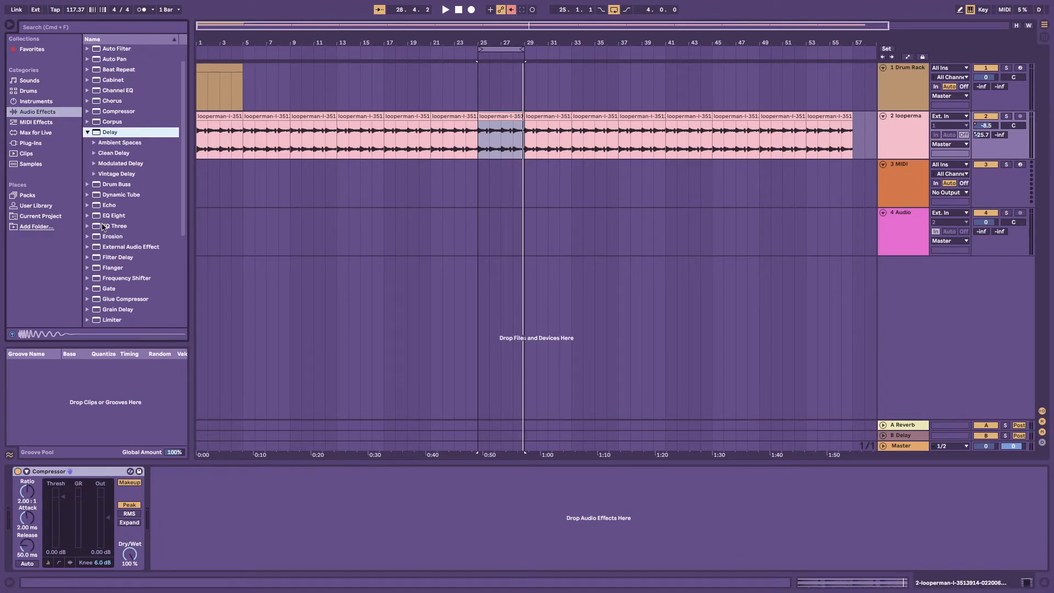
{"action": "scroll", "coordinate": [96, 175], "scroll_direction": "down", "scroll_amount": 2}
{"action": "left_click_drag", "start_coordinate": [110, 261], "coordinate": [243, 508]}
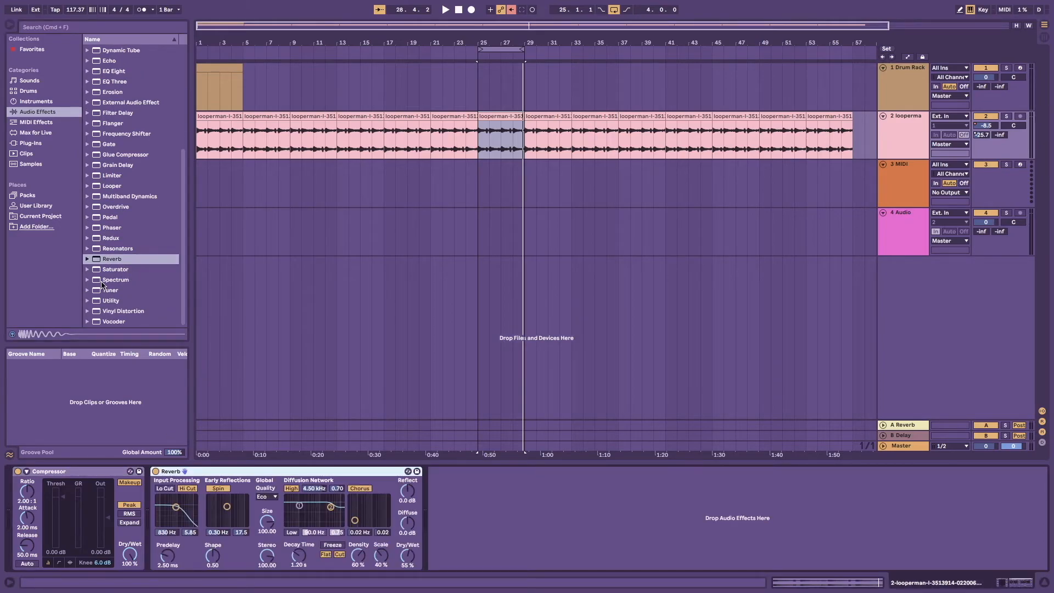
{"action": "left_click_drag", "start_coordinate": [107, 270], "coordinate": [483, 512]}
{"action": "left_click_drag", "start_coordinate": [112, 300], "coordinate": [687, 497]}
{"action": "left_click_drag", "start_coordinate": [117, 283], "coordinate": [835, 516]}
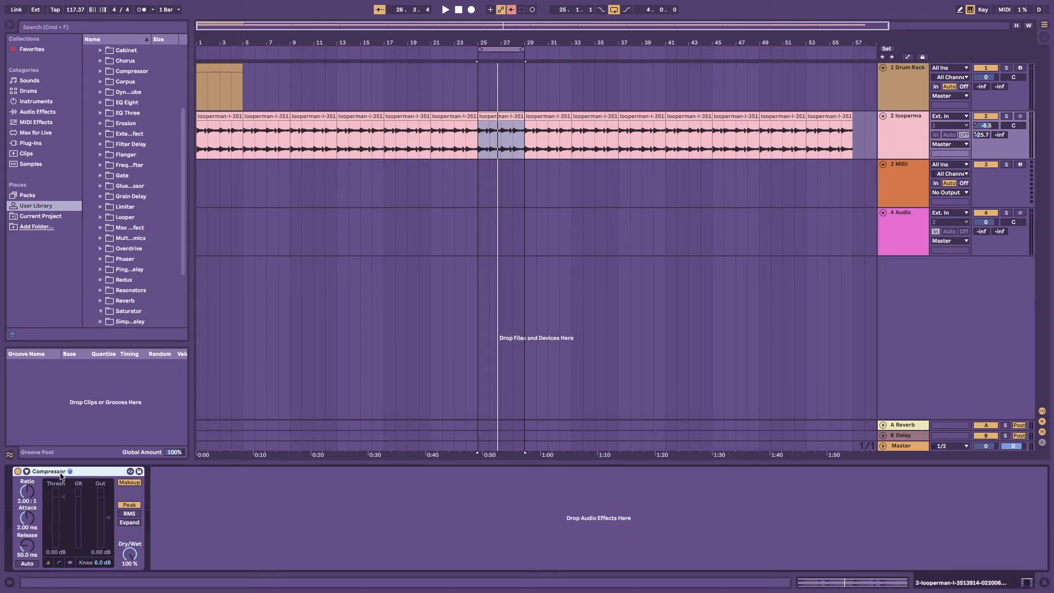
{"action": "key", "text": "Delete"}
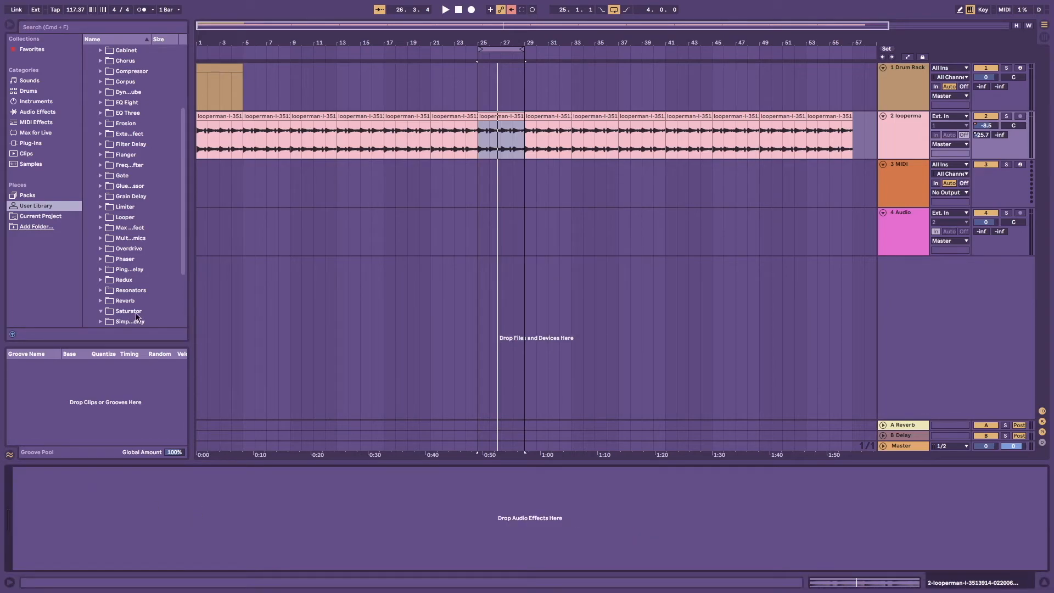
- Look through the User Library's audio effect presets and the Audio Effects and MIDI Effects categories
{"action": "scroll", "coordinate": [117, 230], "scroll_direction": "up", "scroll_amount": 3}
{"action": "scroll", "coordinate": [85, 305], "scroll_direction": "down", "scroll_amount": 7}
{"action": "scroll", "coordinate": [90, 292], "scroll_direction": "up", "scroll_amount": 7}
{"action": "scroll", "coordinate": [97, 271], "scroll_direction": "up", "scroll_amount": 2}
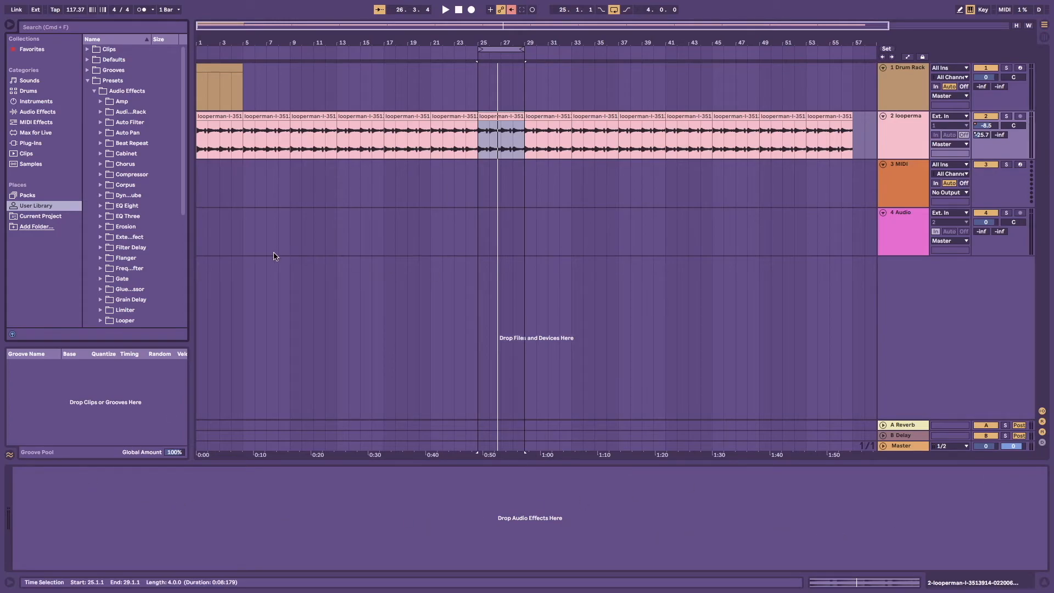
{"action": "left_click", "coordinate": [44, 113]}
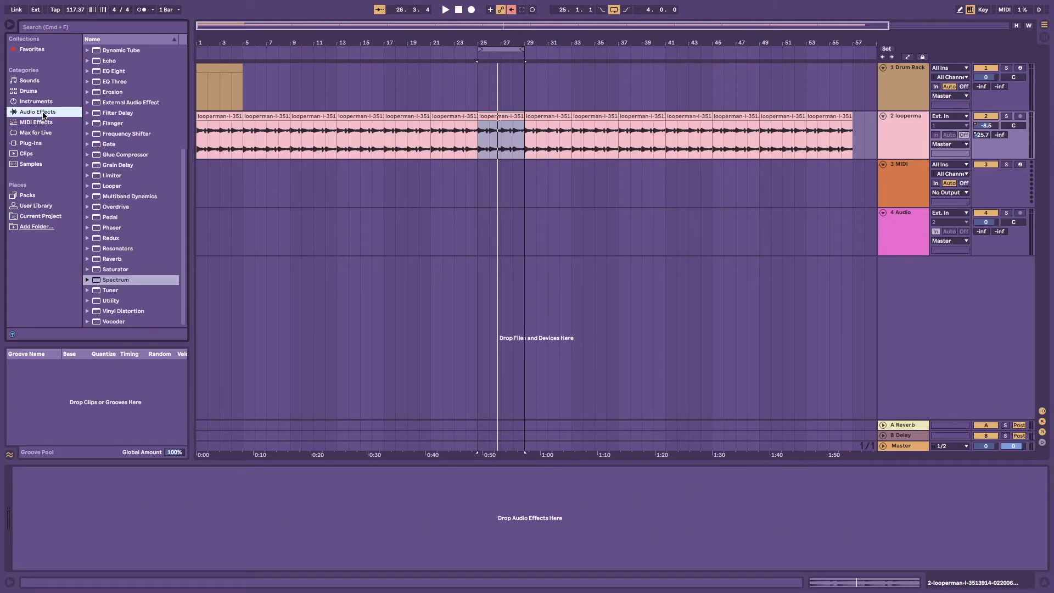
{"action": "left_click", "coordinate": [44, 122]}
- Select the 3 MIDI, 1 Drum Rack, looperman and 4 Audio tracks in turn to compare their device chains
{"action": "left_click", "coordinate": [911, 173]}
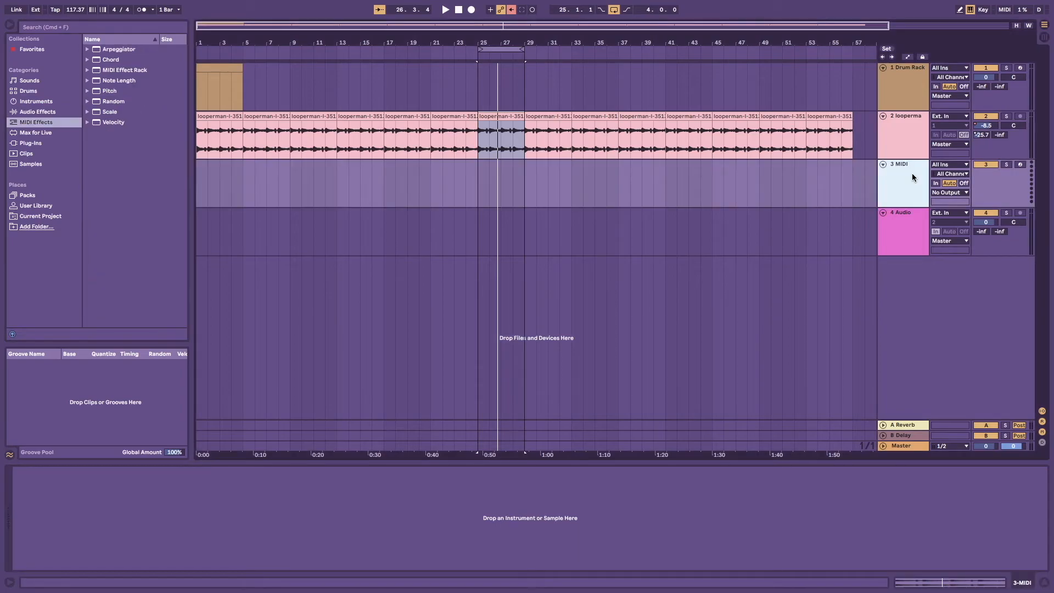
{"action": "left_click", "coordinate": [892, 100]}
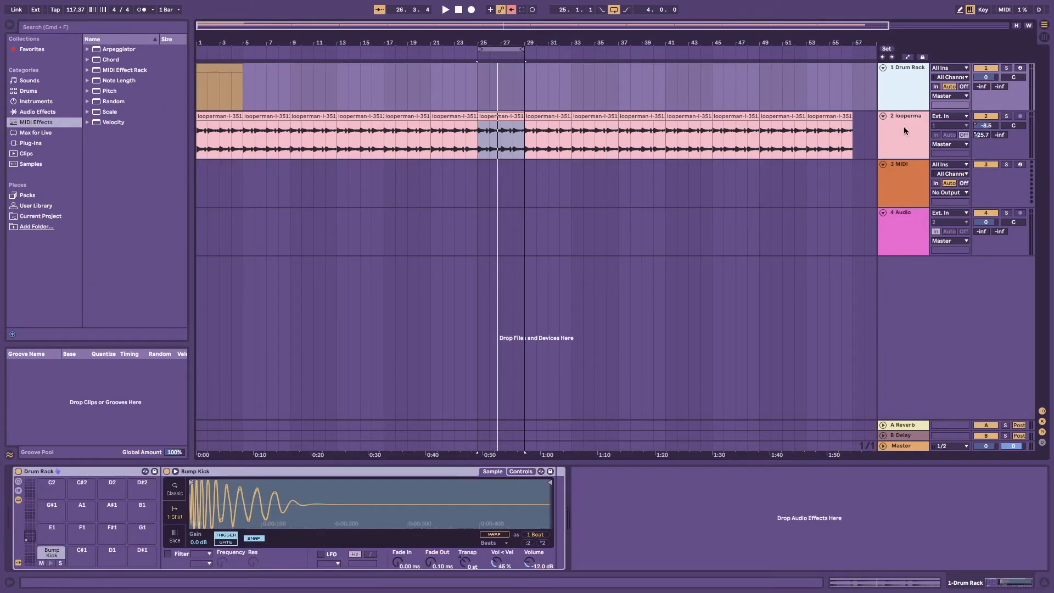
{"action": "key", "text": "space"}
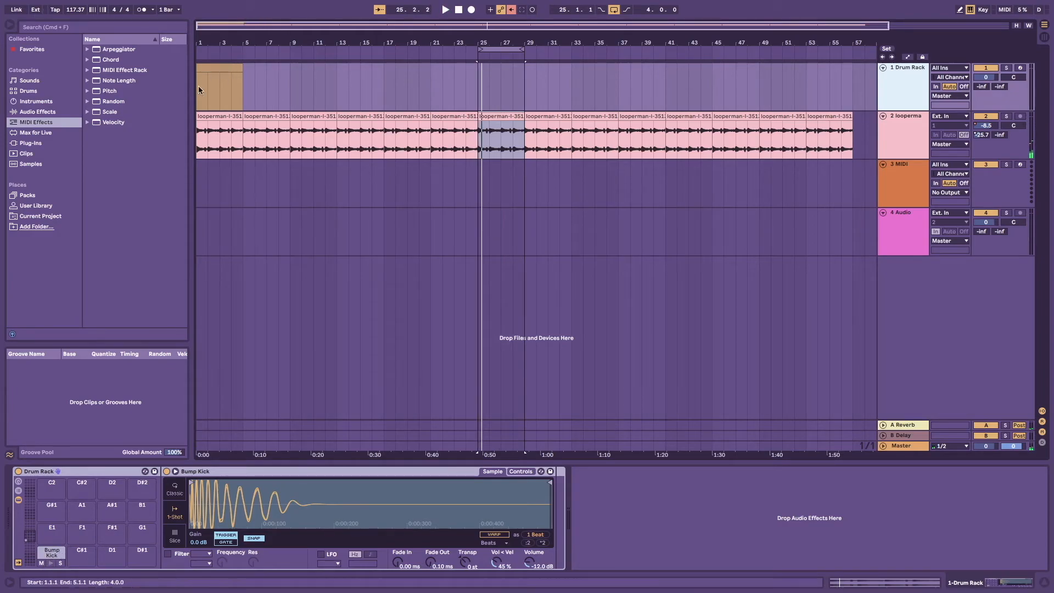
{"action": "left_click", "coordinate": [898, 124]}
{"action": "left_click", "coordinate": [897, 175]}
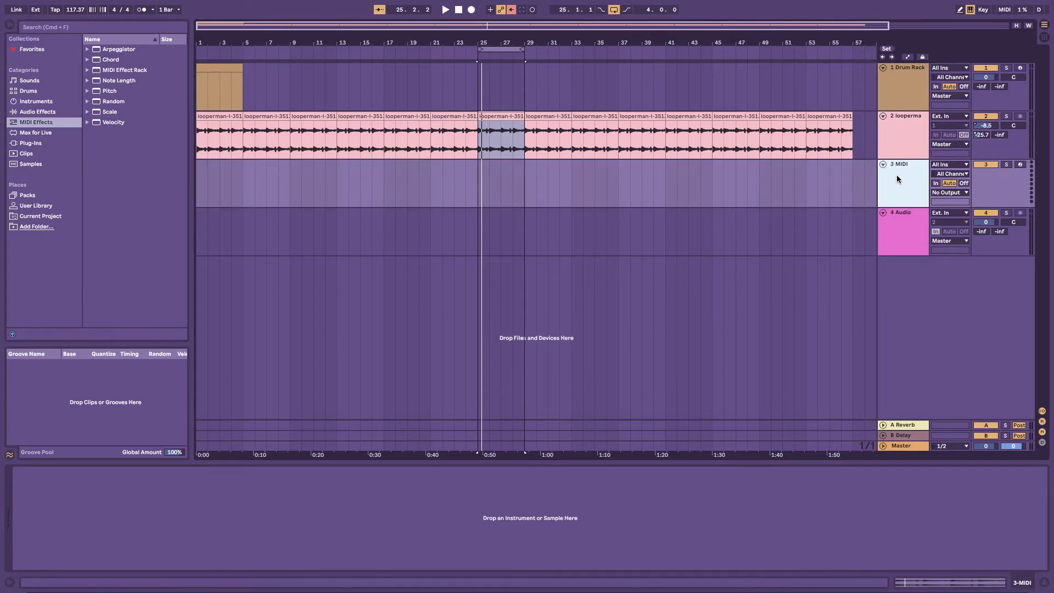
{"action": "left_click", "coordinate": [907, 224]}
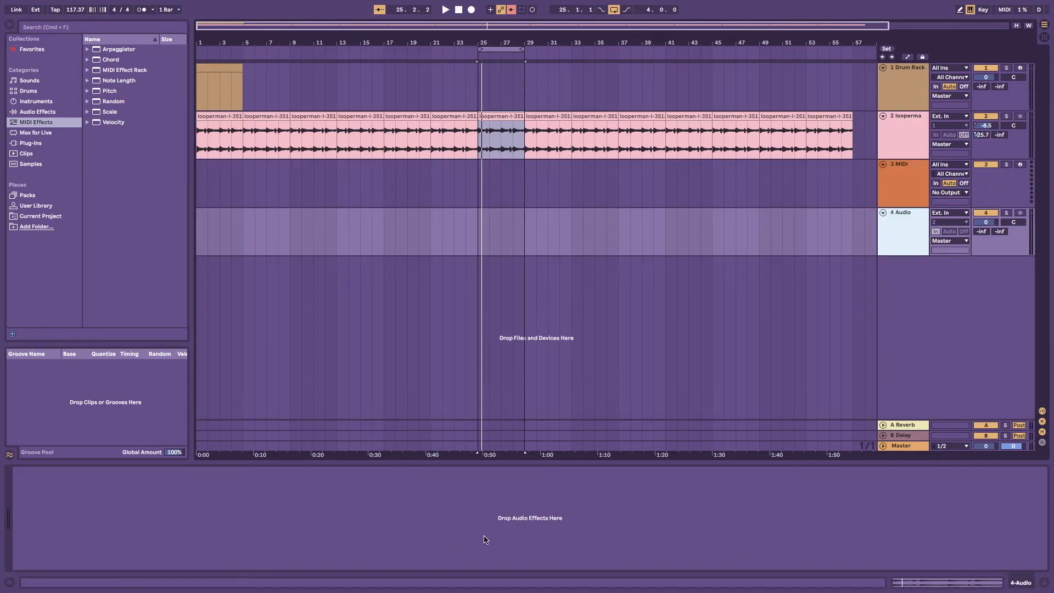
{"action": "left_click", "coordinate": [904, 166]}
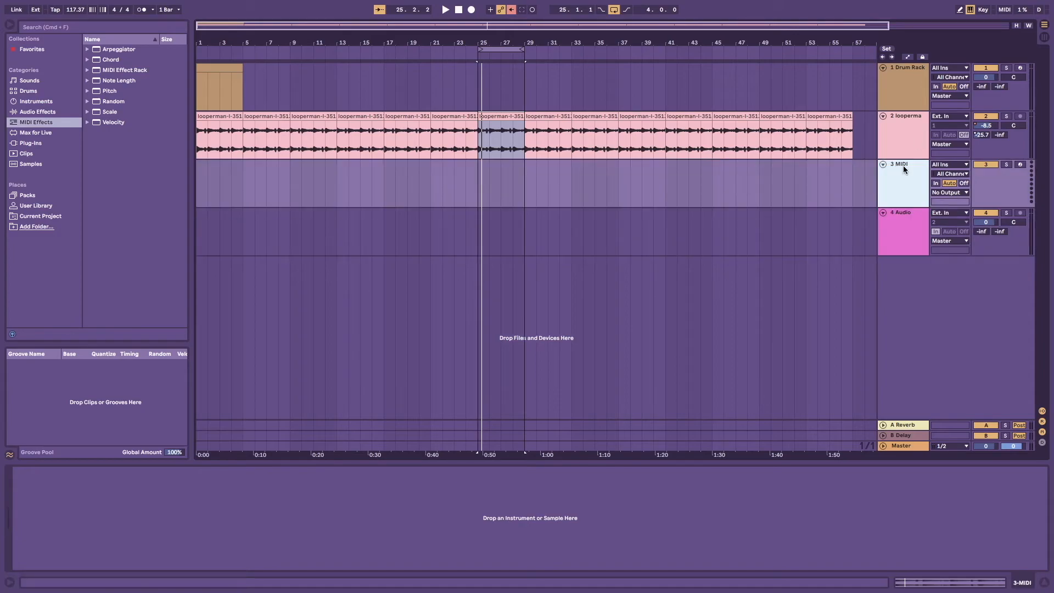
{"action": "left_click", "coordinate": [907, 127]}
{"action": "left_click", "coordinate": [913, 86]}
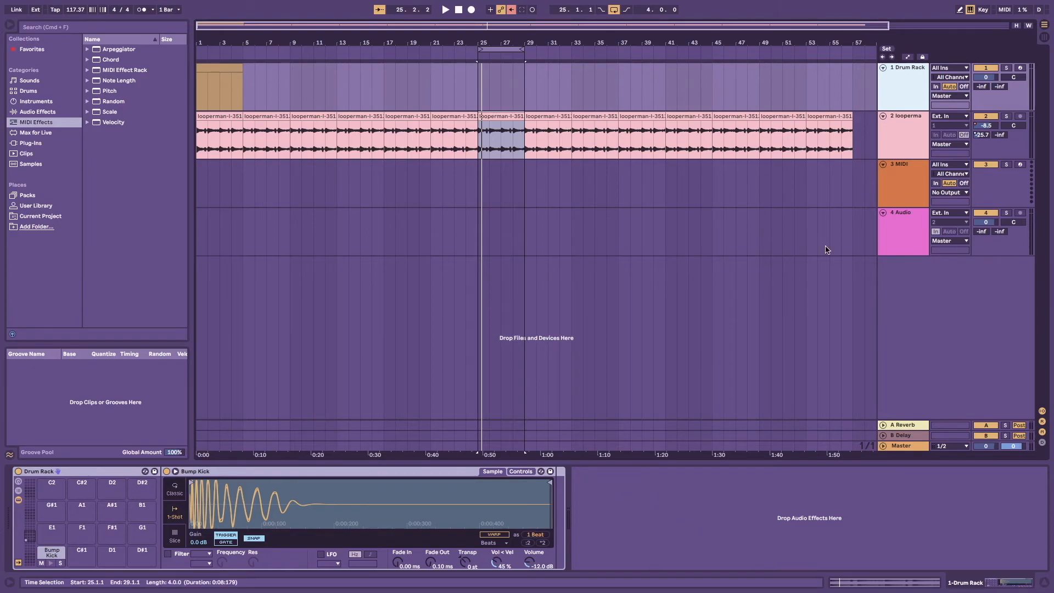
{"action": "left_click", "coordinate": [916, 175]}
- Select the 2 looperman track, add a Compressor from the Audio Effects and start playback
{"action": "left_click", "coordinate": [894, 129]}
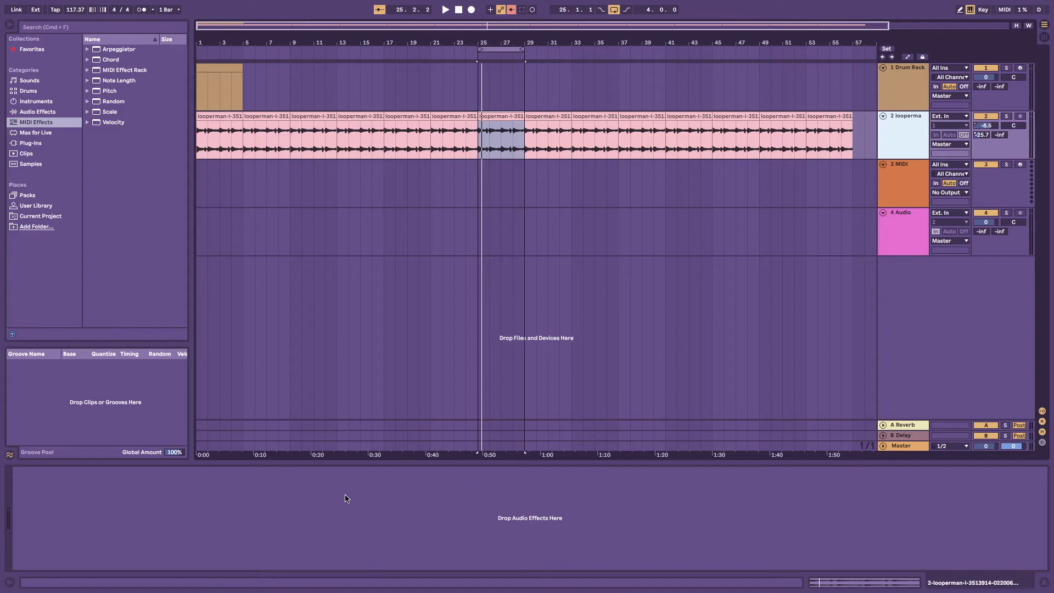
{"action": "double_click", "coordinate": [911, 132]}
{"action": "left_click", "coordinate": [33, 101]}
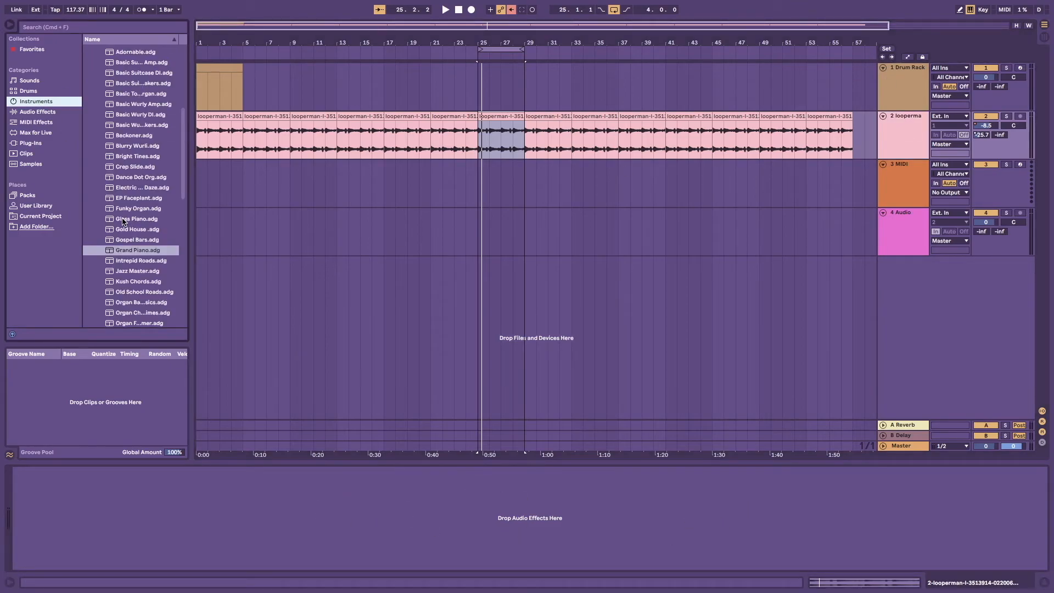
{"action": "left_click", "coordinate": [34, 112]}
{"action": "scroll", "coordinate": [104, 192], "scroll_direction": "up", "scroll_amount": 3}
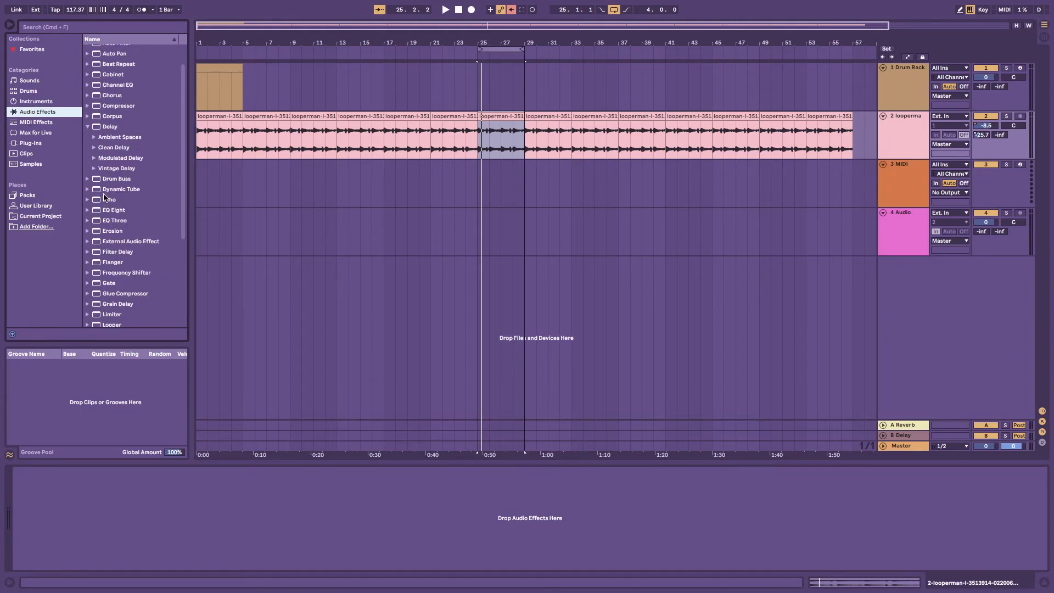
{"action": "left_click", "coordinate": [123, 132]}
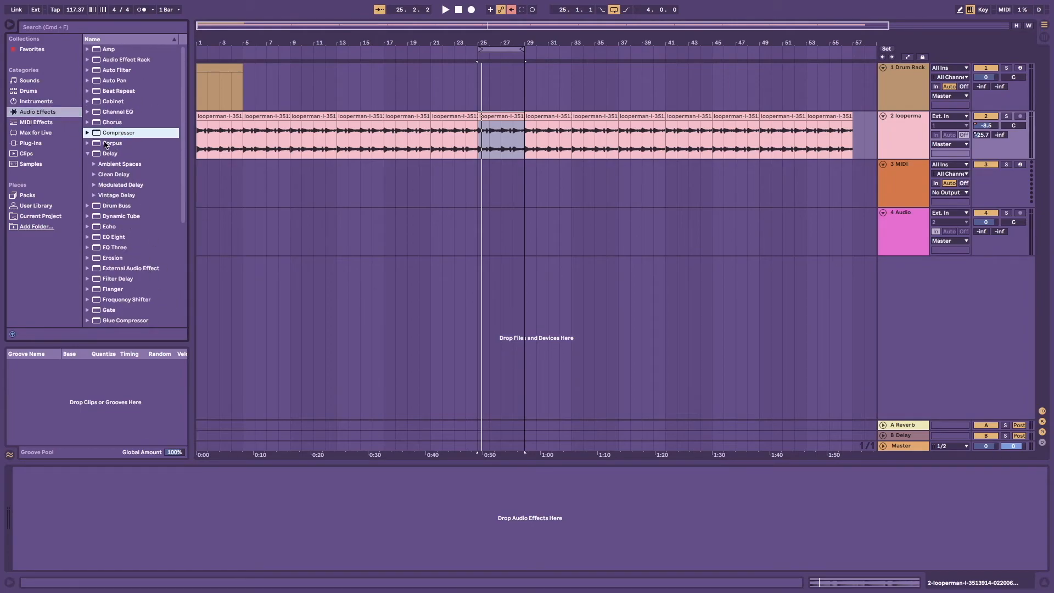
{"action": "double_click", "coordinate": [123, 134]}
{"action": "key", "text": "space"}
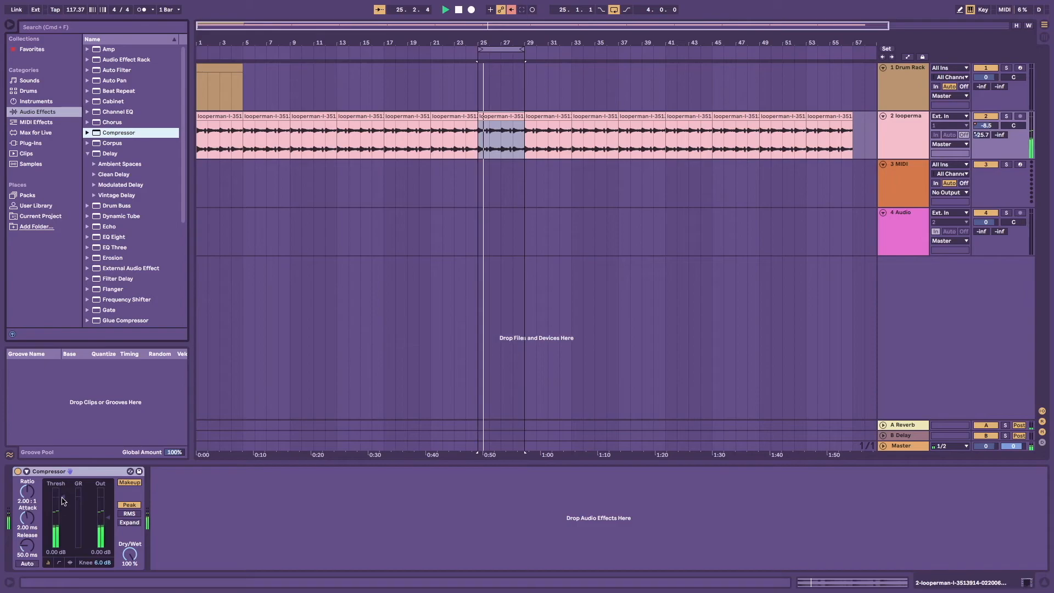
- Try the Compressor with a -27.2 dB threshold, 3.00:1 ratio, 0.02 ms attack and 1.34 s release, and remove it after stopping playback
{"action": "left_click_drag", "start_coordinate": [62, 541], "coordinate": [63, 532]}
{"action": "left_click", "coordinate": [108, 518]}
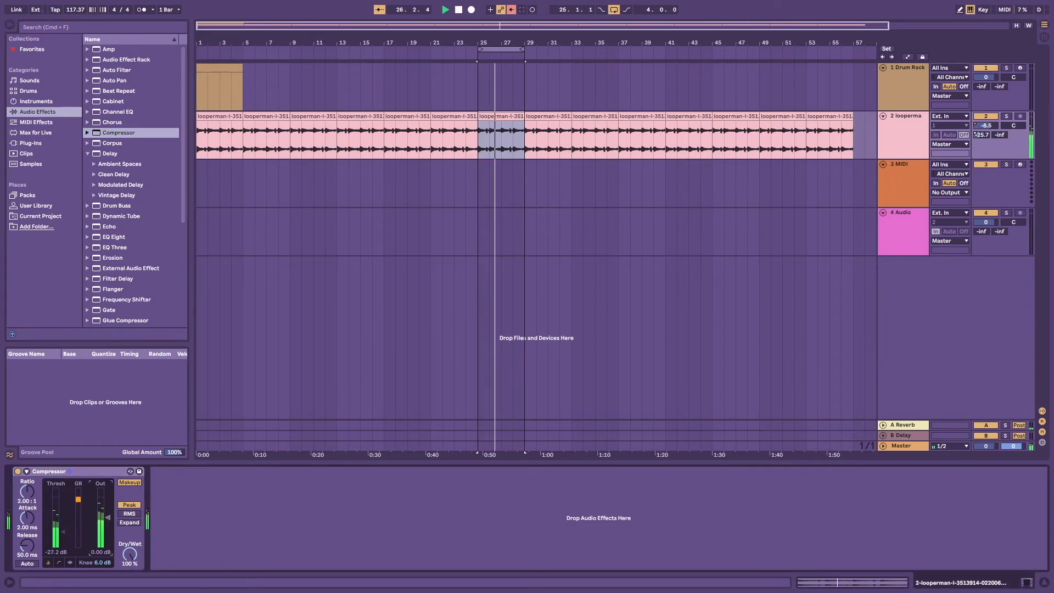
{"action": "left_click_drag", "start_coordinate": [18, 499], "coordinate": [18, 504]}
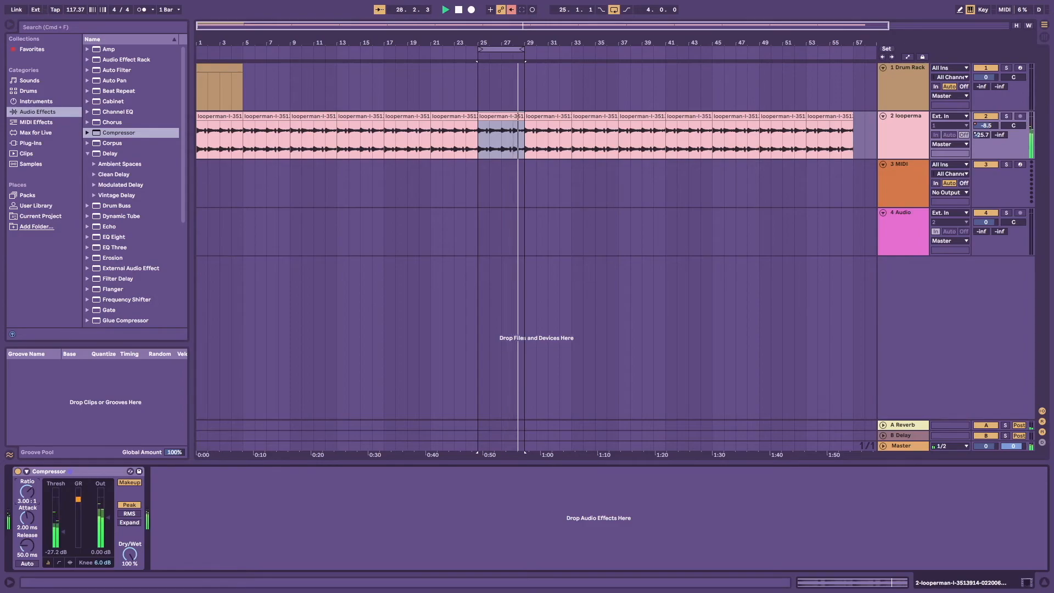
{"action": "left_click_drag", "start_coordinate": [23, 524], "coordinate": [30, 547]}
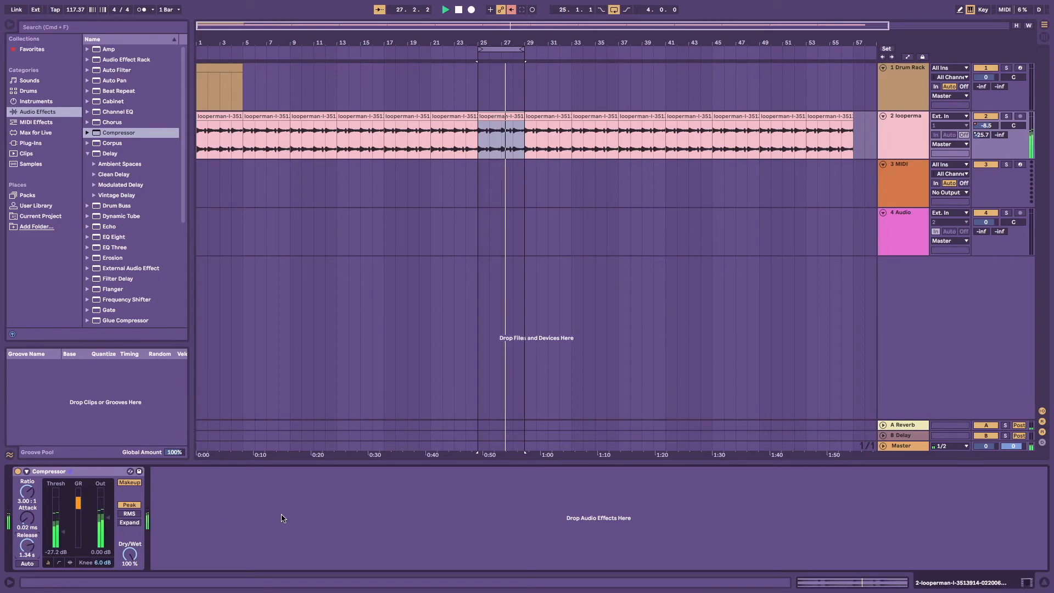
{"action": "key", "text": "space"}
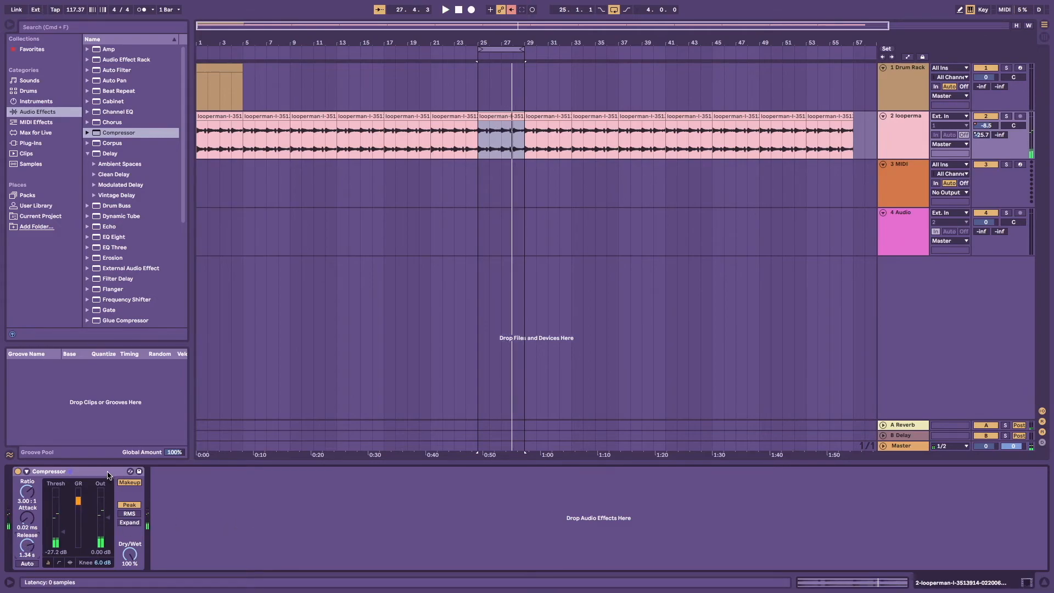
{"action": "key", "text": "Delete"}
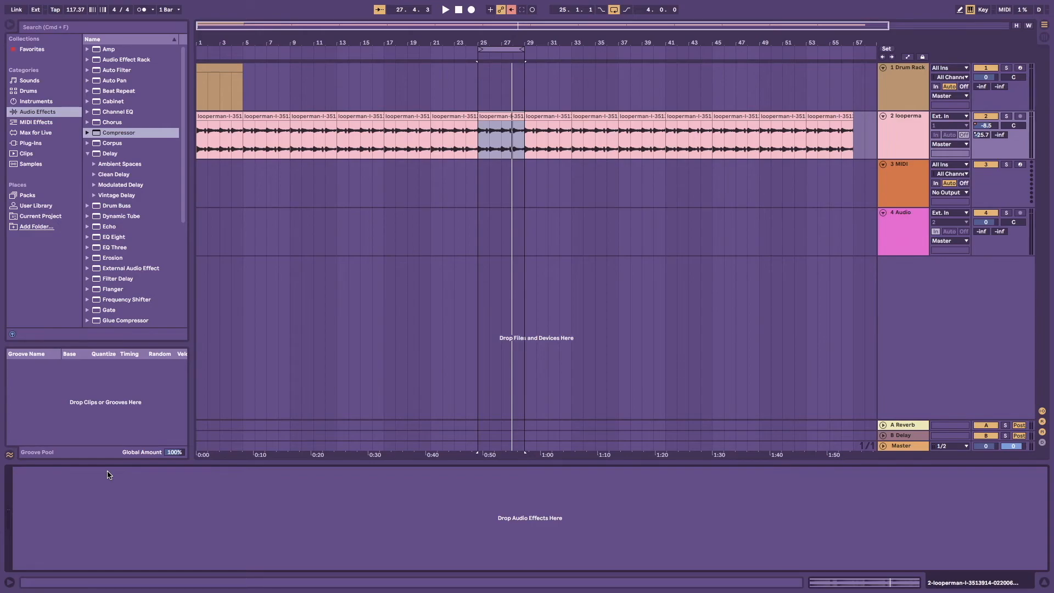
- Duplicate the last clip on the looperman track so the copy starts at bar 57
{"action": "left_click", "coordinate": [325, 181]}
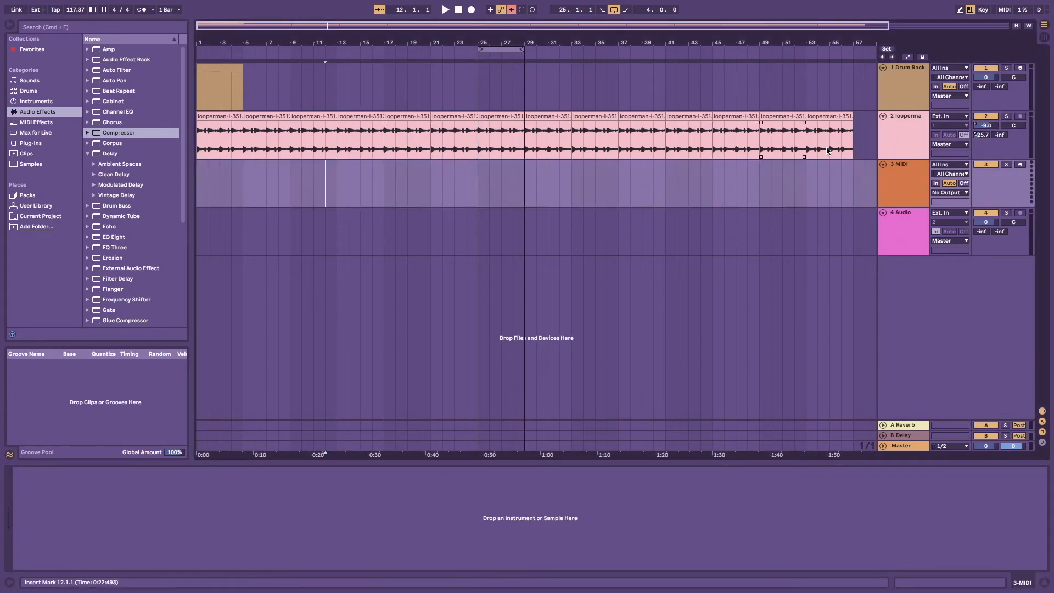
{"action": "left_click", "coordinate": [820, 114]}
{"action": "key", "text": "super+d"}
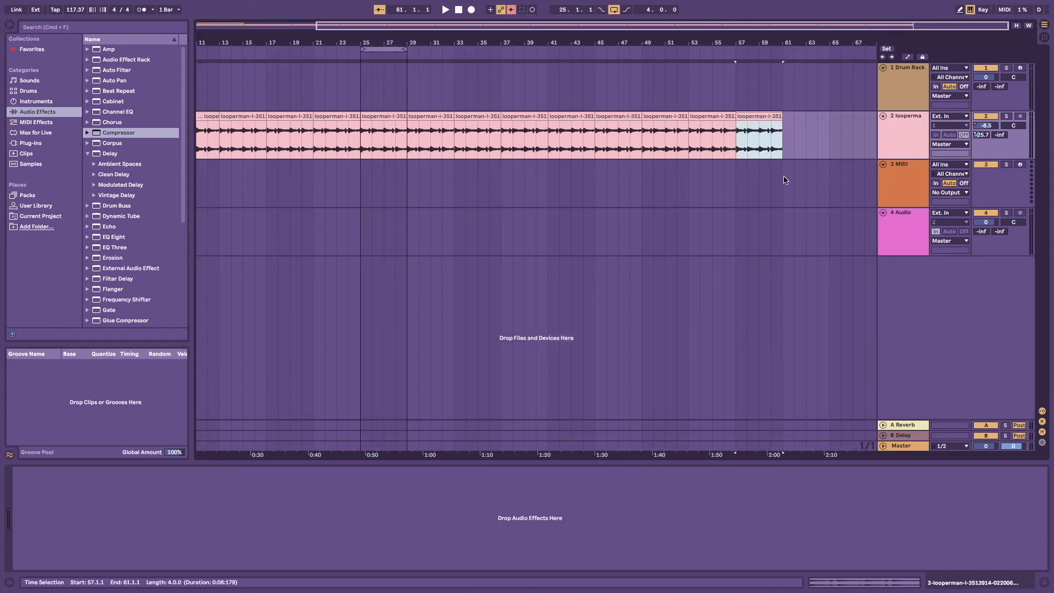
{"action": "left_click", "coordinate": [774, 200]}
- Copy the last looperman clip onto the 4 Audio track and move the copy to bar 33
{"action": "left_click", "coordinate": [755, 120]}
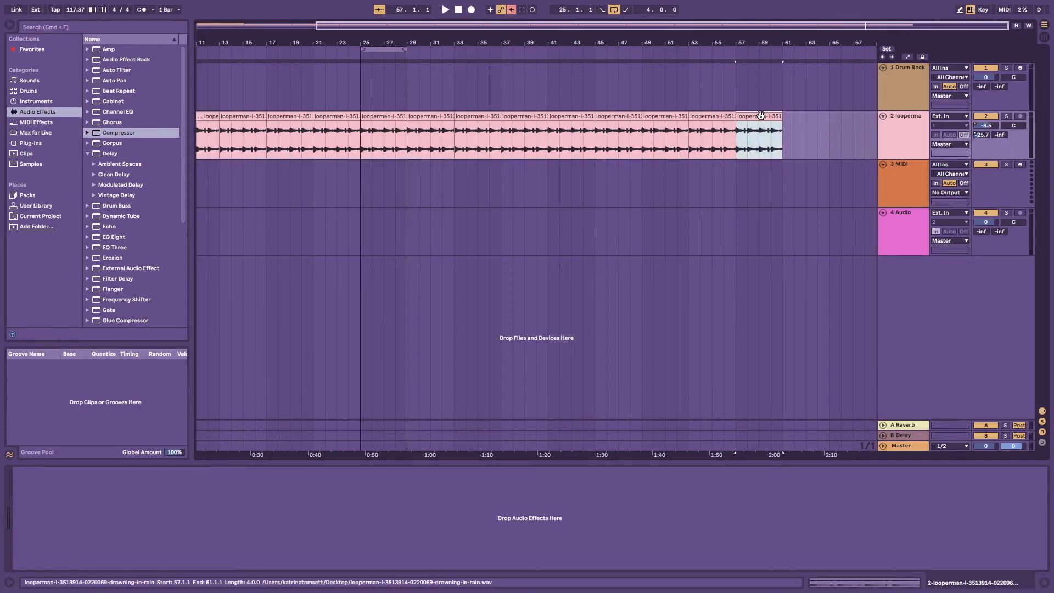
{"action": "left_click", "coordinate": [371, 251]}
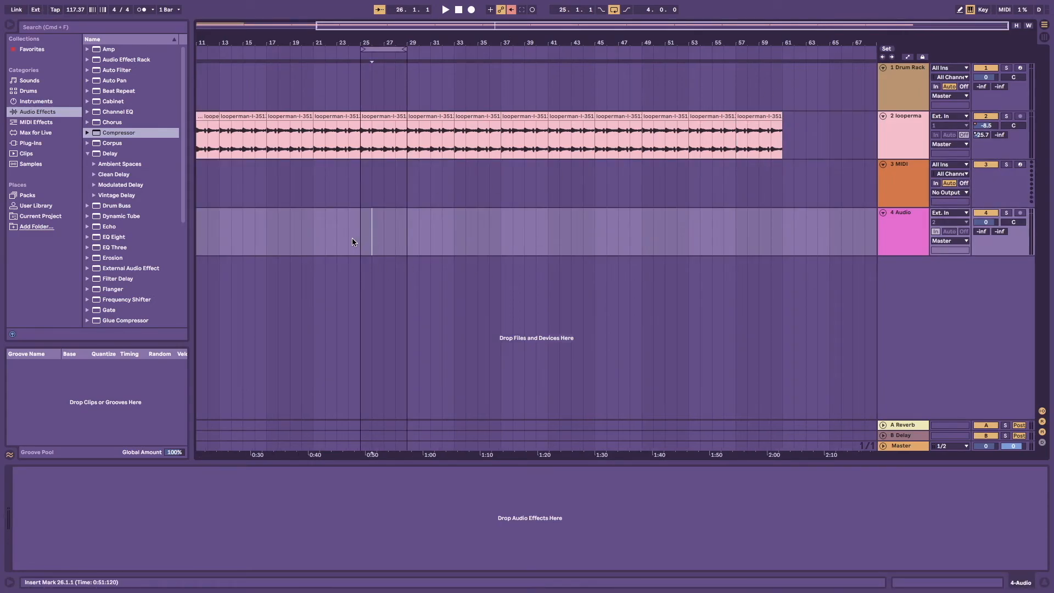
{"action": "left_click", "coordinate": [351, 238]}
{"action": "key", "text": "super+v"}
{"action": "left_click_drag", "start_coordinate": [370, 213], "coordinate": [479, 222]}
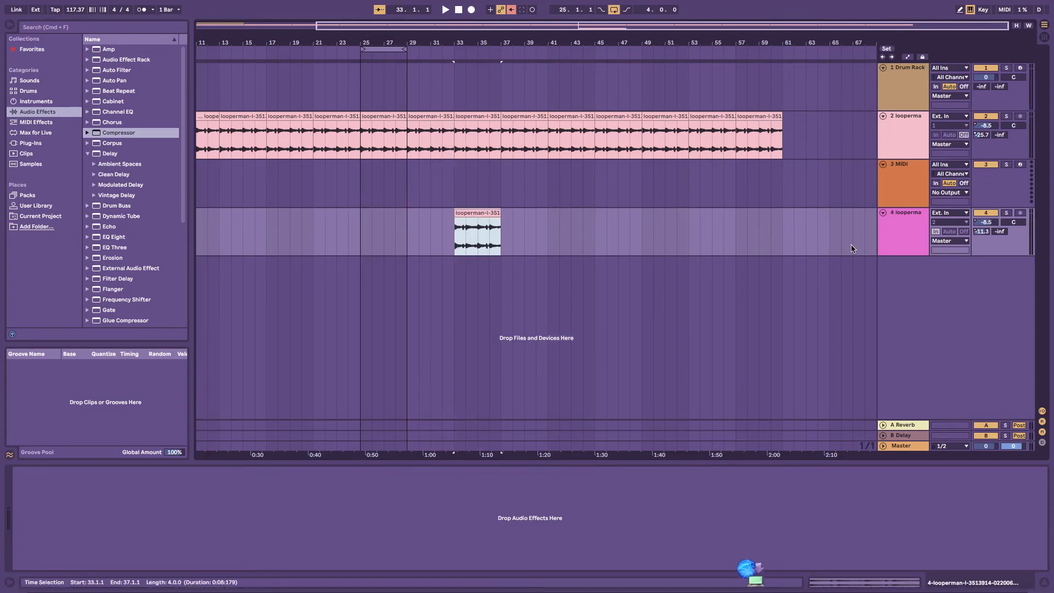
- Move the copied clip from track 4 up to track 3 at bar 33 and play it briefly
{"action": "left_click_drag", "start_coordinate": [477, 214], "coordinate": [474, 187]}
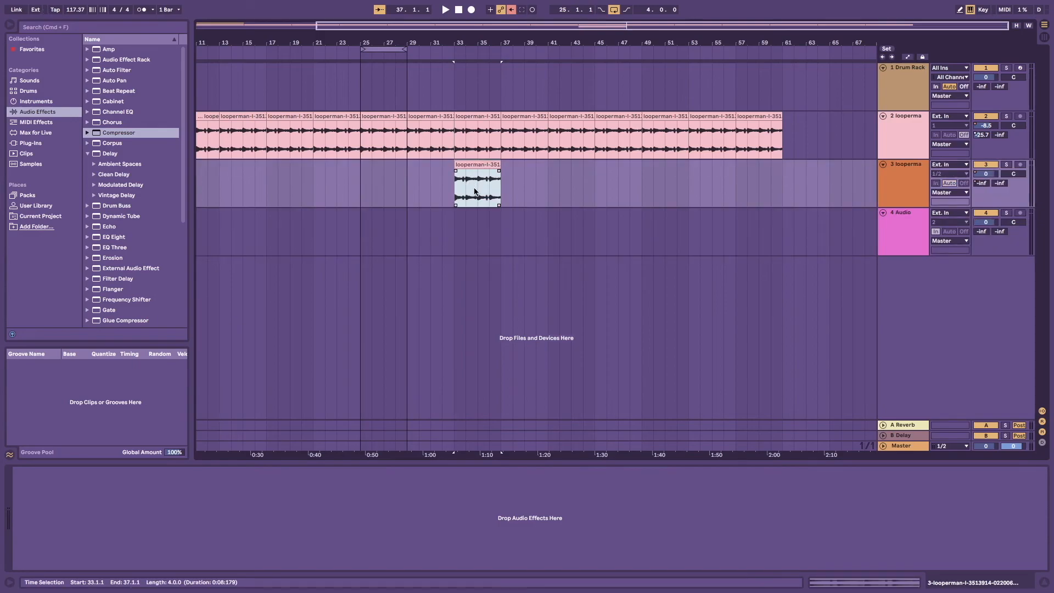
{"action": "key", "text": "space"}
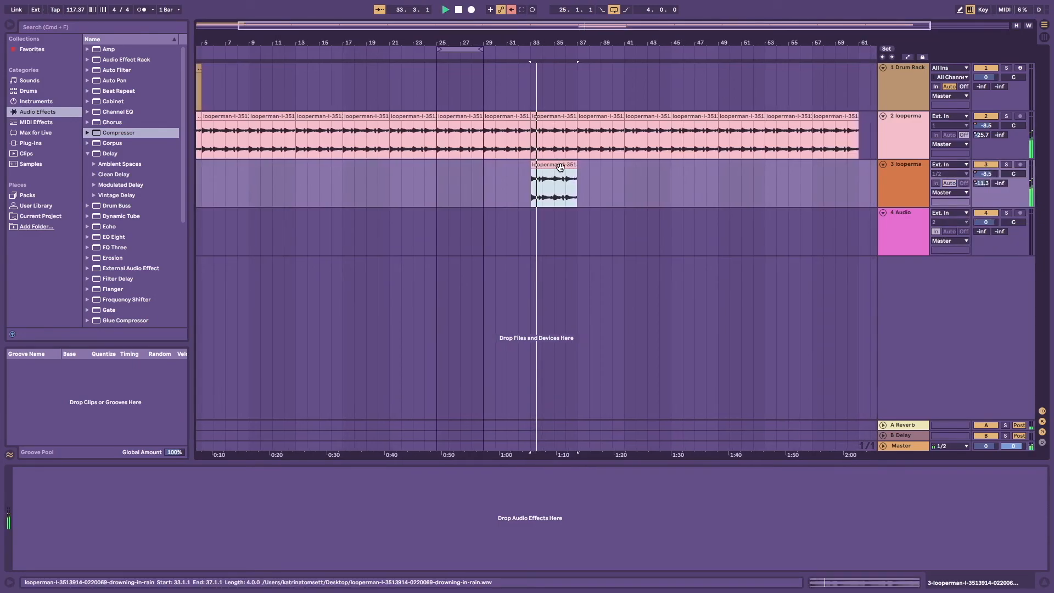
{"action": "key", "text": "space"}
{"action": "left_click", "coordinate": [891, 171]}
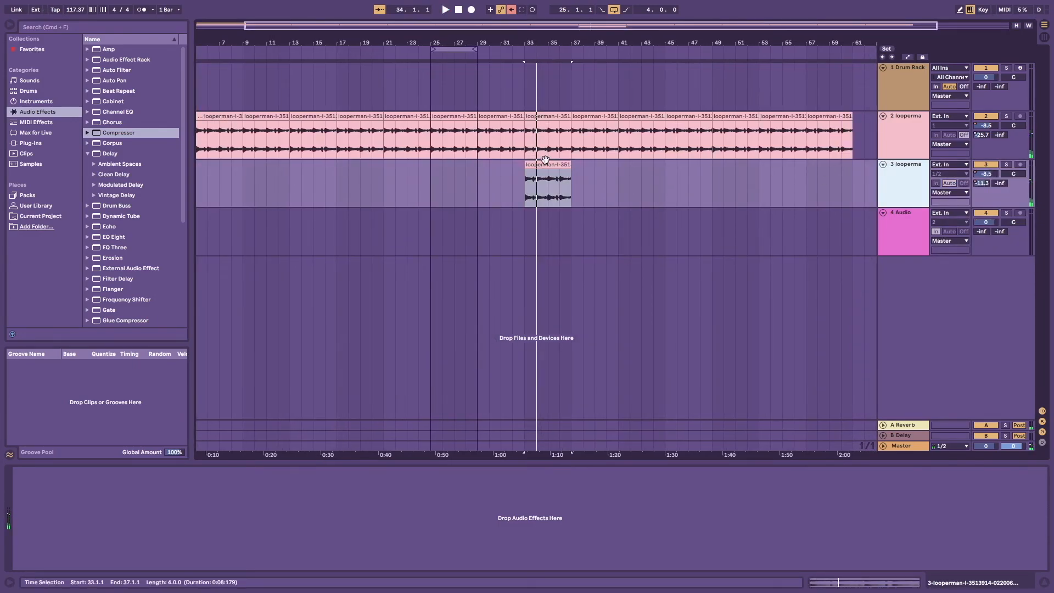
- Convert the copied looperman clip to MIDI at bar 36 on the 1 Drum Rack track, and delete it after a short playback
{"action": "left_click_drag", "start_coordinate": [552, 172], "coordinate": [587, 87]}
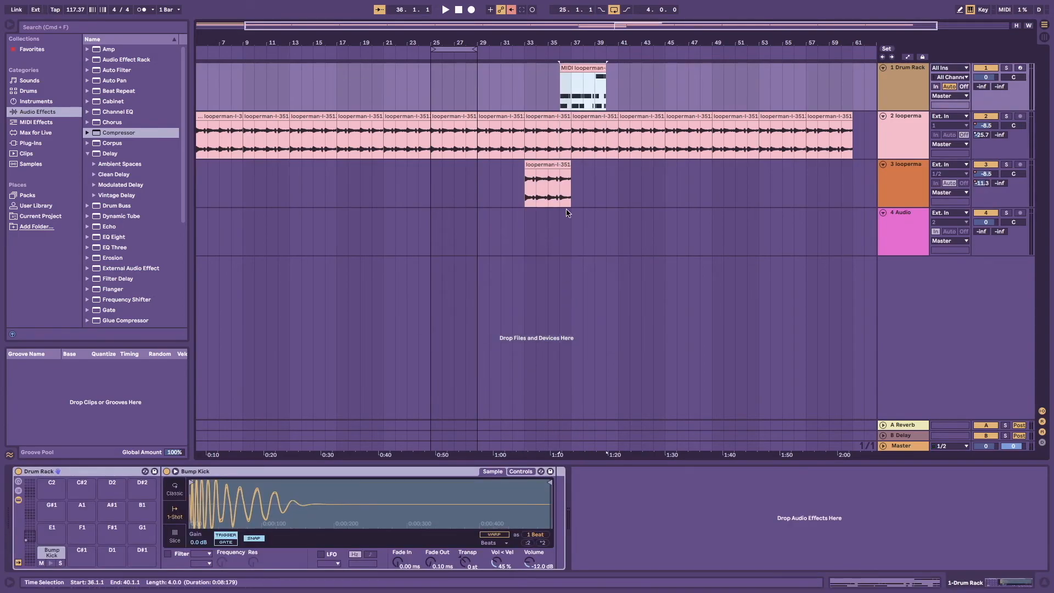
{"action": "key", "text": "space"}
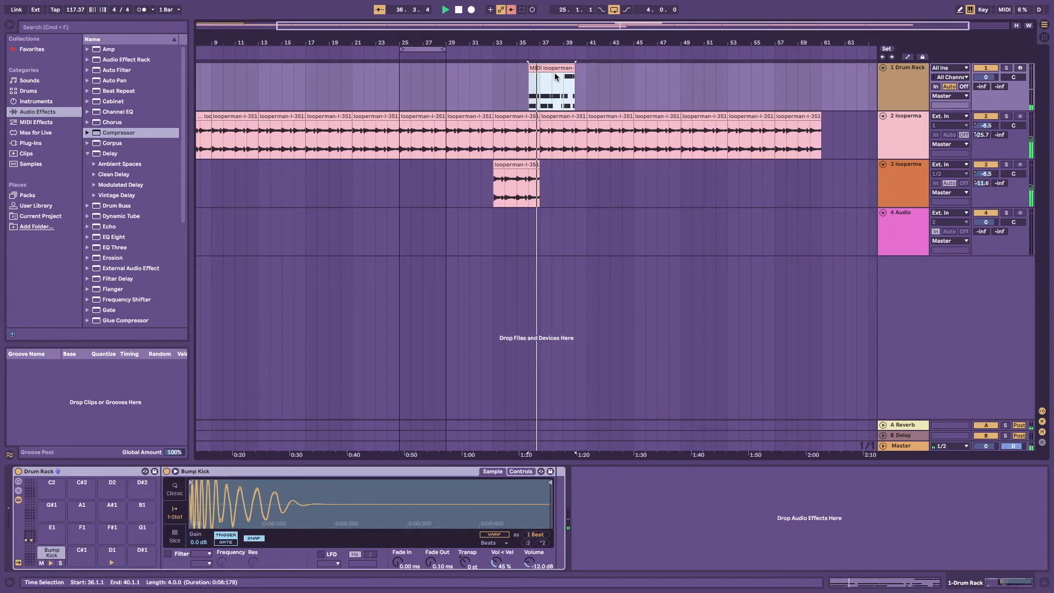
{"action": "key", "text": "space"}
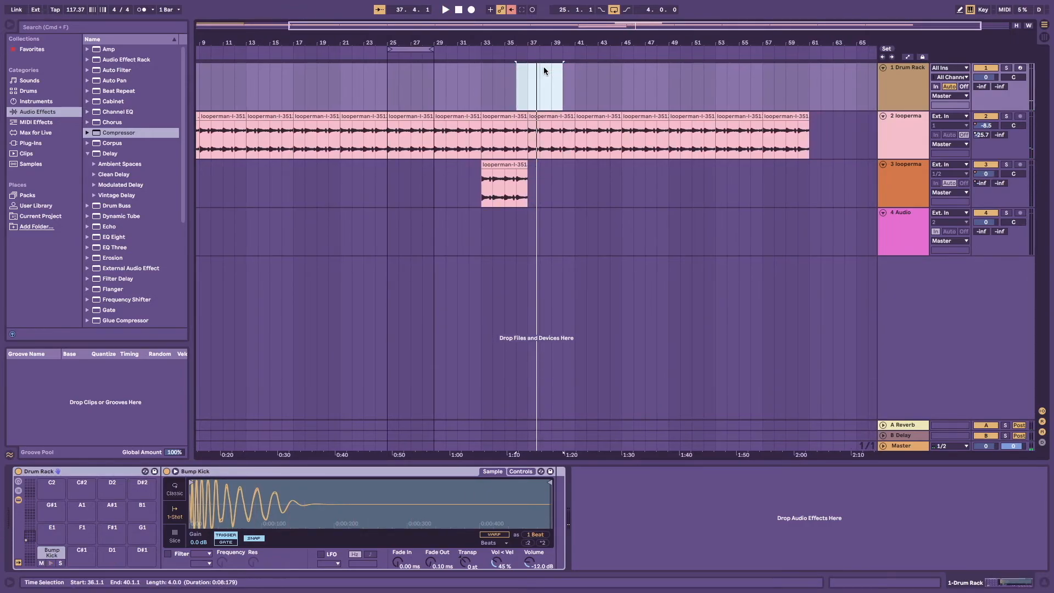
{"action": "key", "text": "Delete"}
- Undo the MIDI conversion and the clip moves, and delete the pasted looperman clip from track 4
{"action": "left_click", "coordinate": [490, 234]}
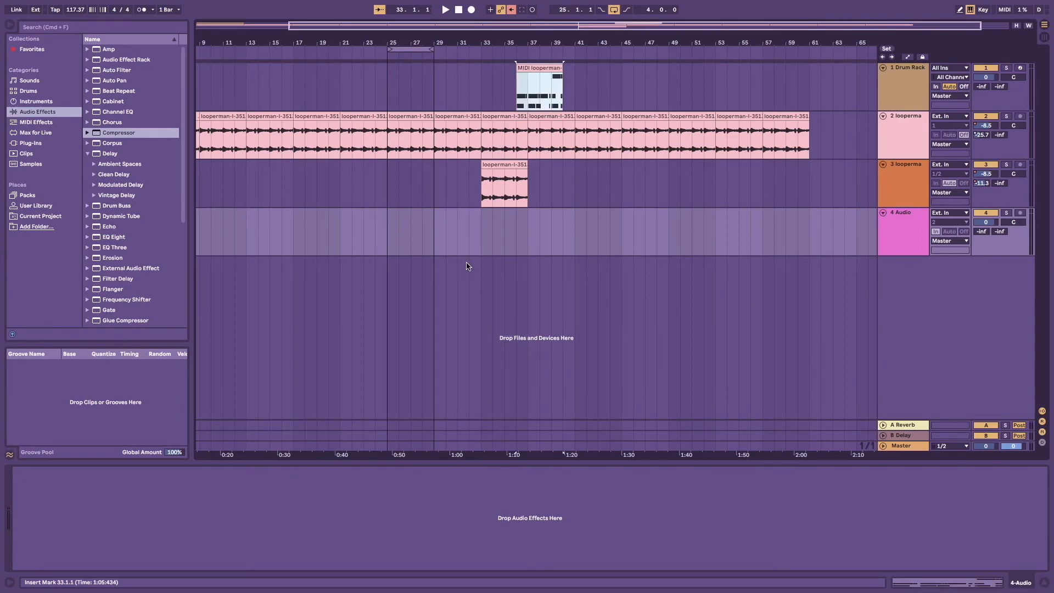
{"action": "key", "text": "super+z"}
{"action": "key", "text": "shift+Down"}
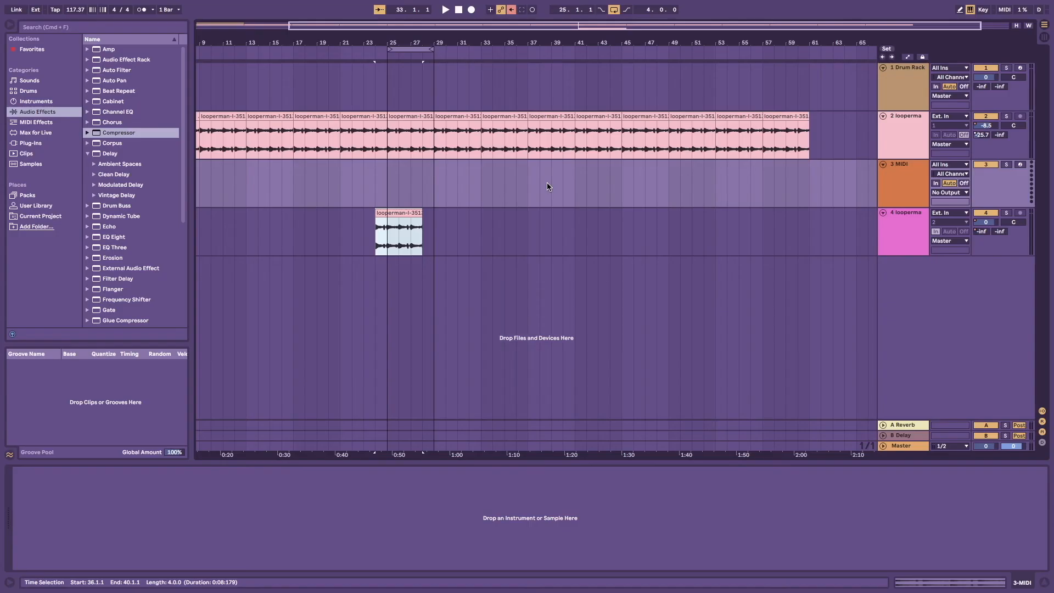
{"action": "left_click", "coordinate": [405, 214]}
{"action": "key", "text": "Delete"}
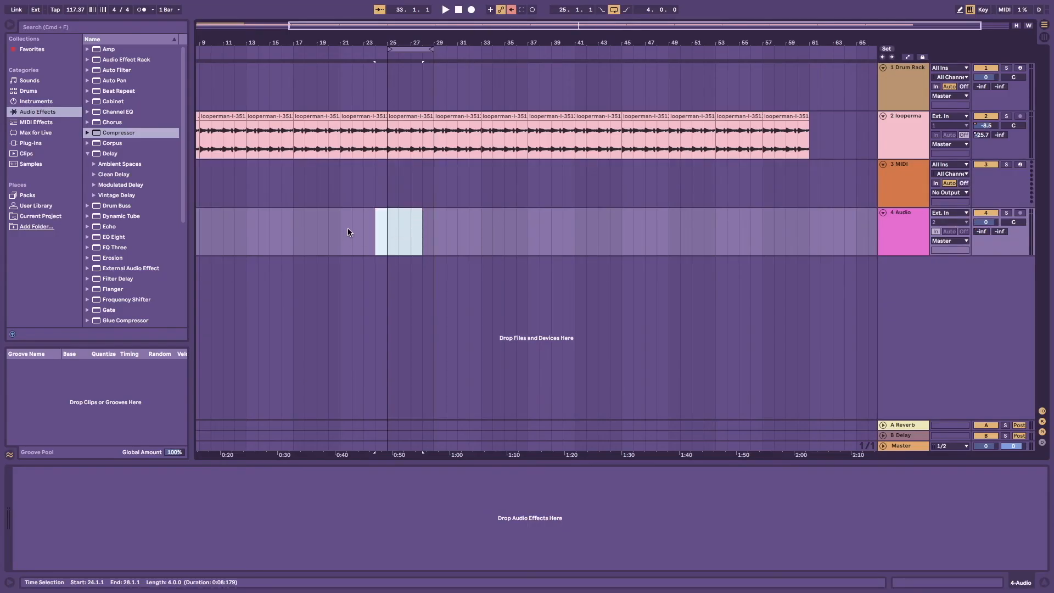
- Fit the whole arrangement to the window width and leave full screen
{"action": "key", "text": "w"}
{"action": "left_click", "coordinate": [993, 326]}
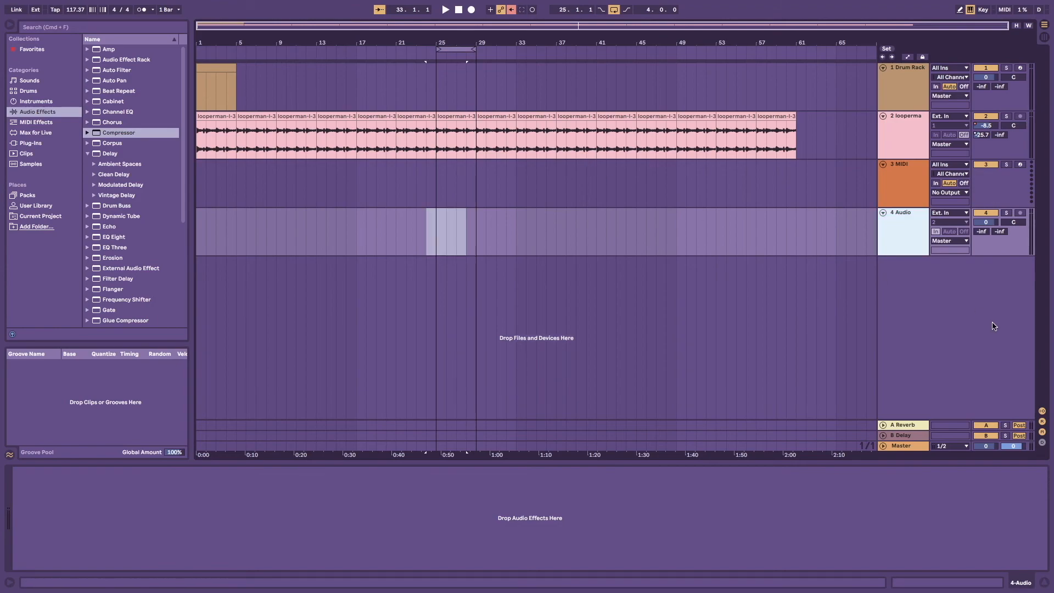
{"action": "key", "text": "ctrl+super+f"}
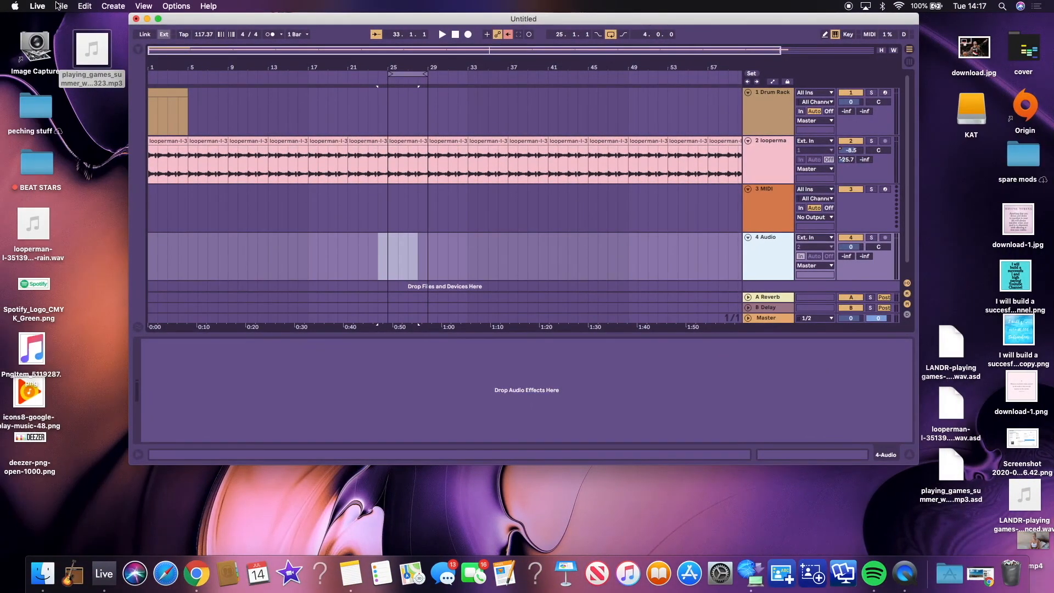
- Review the Live Set save commands and the media file options of Collect All and Save, cancelling without saving
{"action": "left_click", "coordinate": [58, 6]}
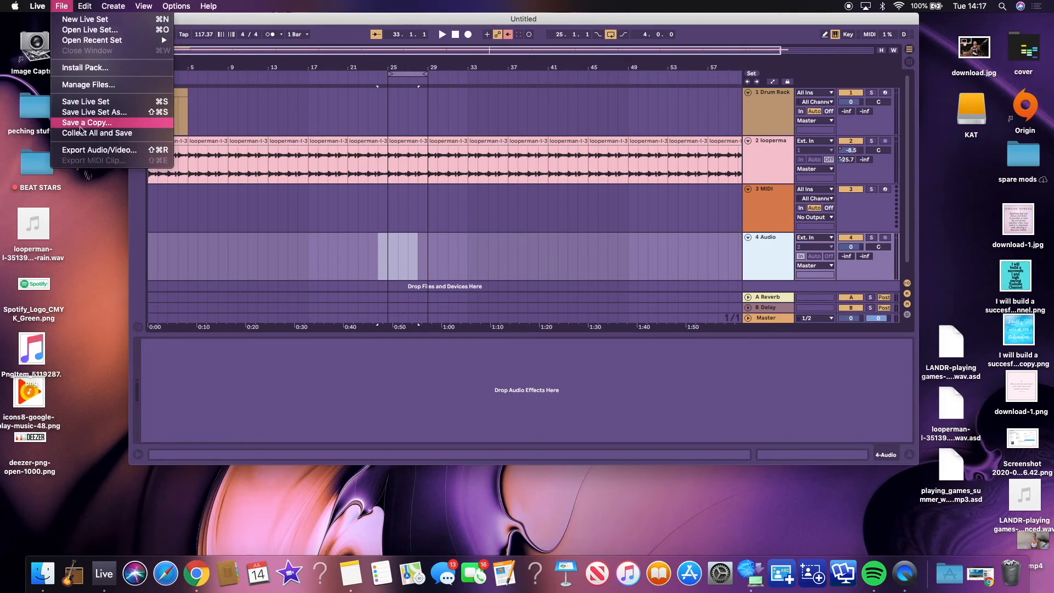
{"action": "left_click", "coordinate": [93, 133]}
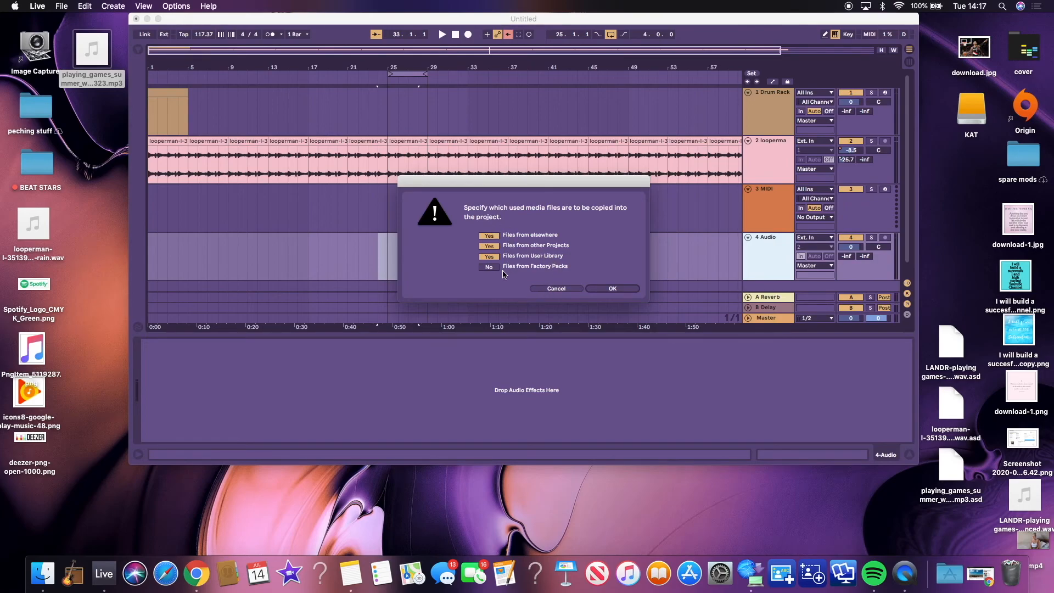
{"action": "left_click", "coordinate": [556, 288]}
{"action": "left_click", "coordinate": [318, 255]}
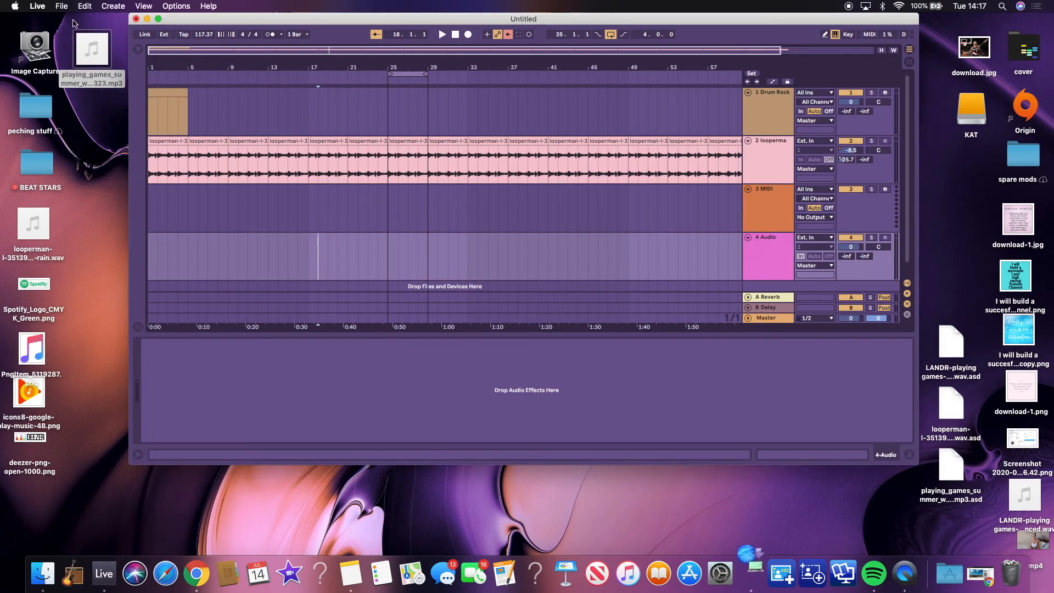
{"action": "left_click", "coordinate": [61, 6]}
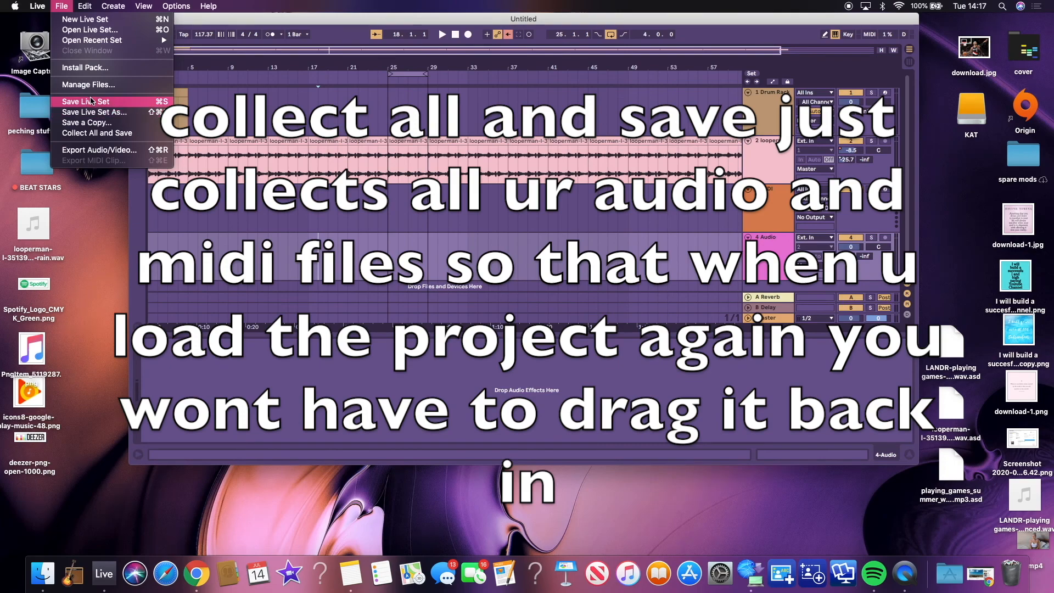
{"action": "left_click", "coordinate": [61, 6]}
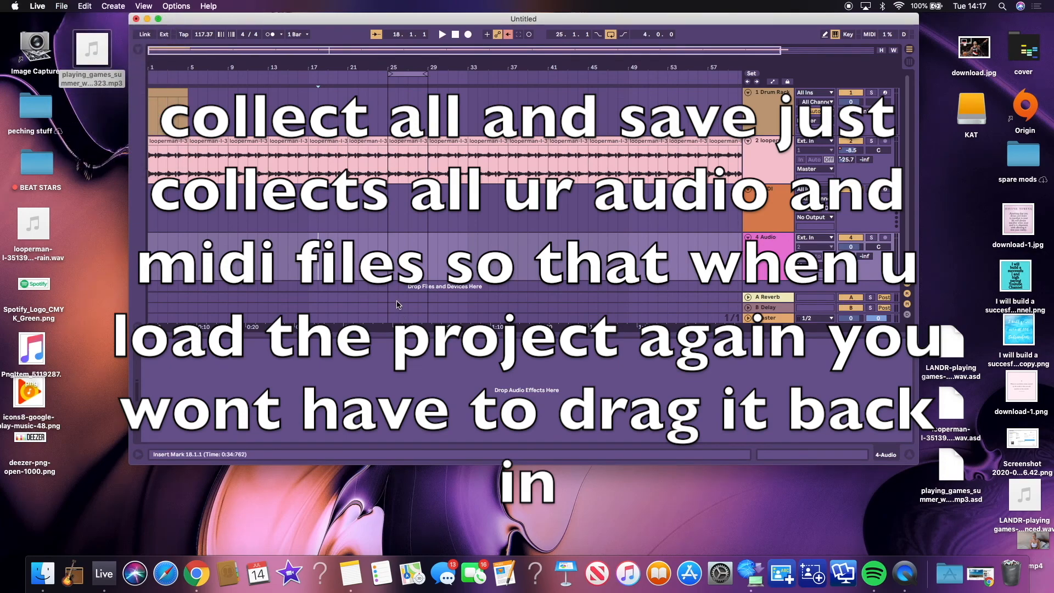
- Select the looperman clip at bar 17, and return to full screen with the 1 Drum Rack track selected
{"action": "left_click", "coordinate": [331, 144]}
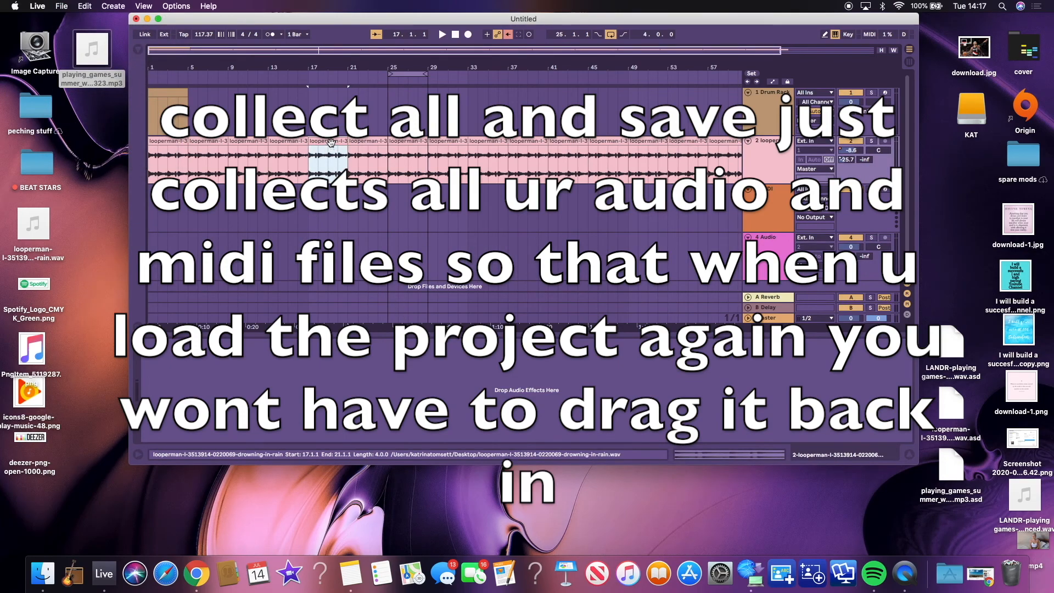
{"action": "left_click", "coordinate": [328, 158]}
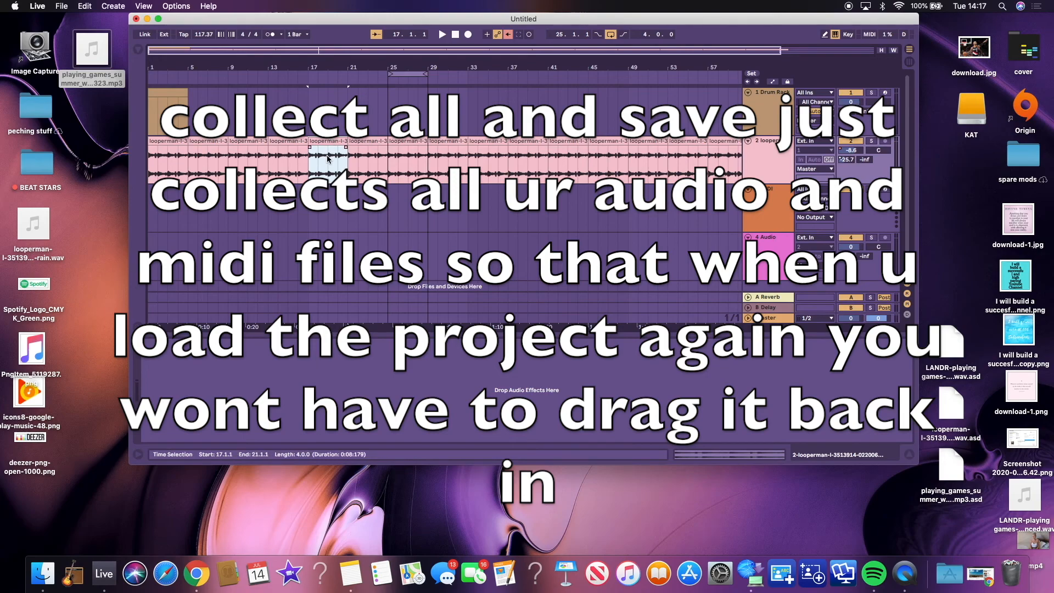
{"action": "left_click_drag", "start_coordinate": [215, 25], "coordinate": [164, 56]}
{"action": "left_click", "coordinate": [110, 49]}
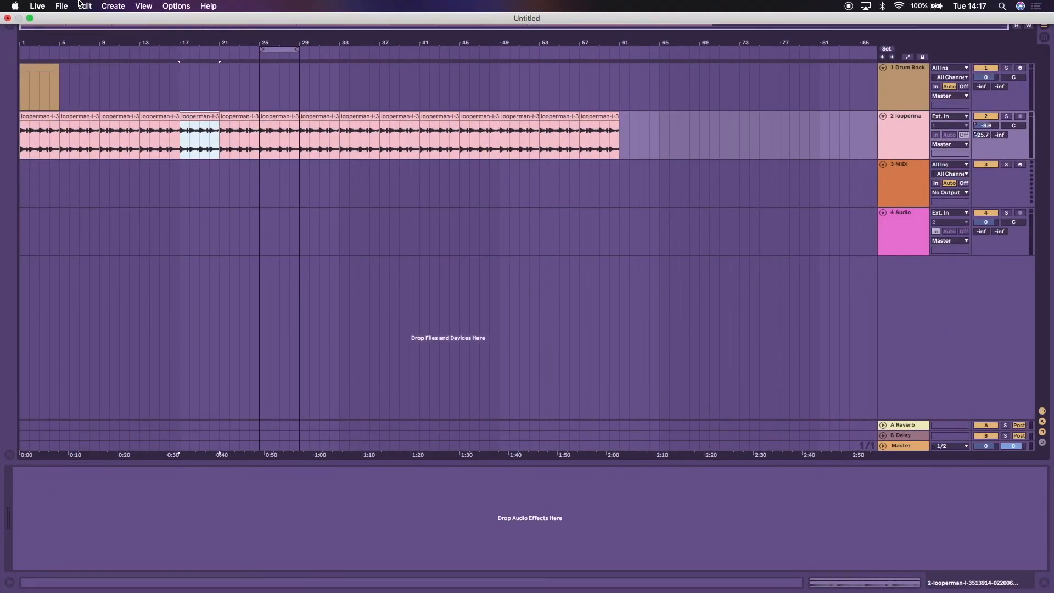
{"action": "left_click", "coordinate": [897, 85]}
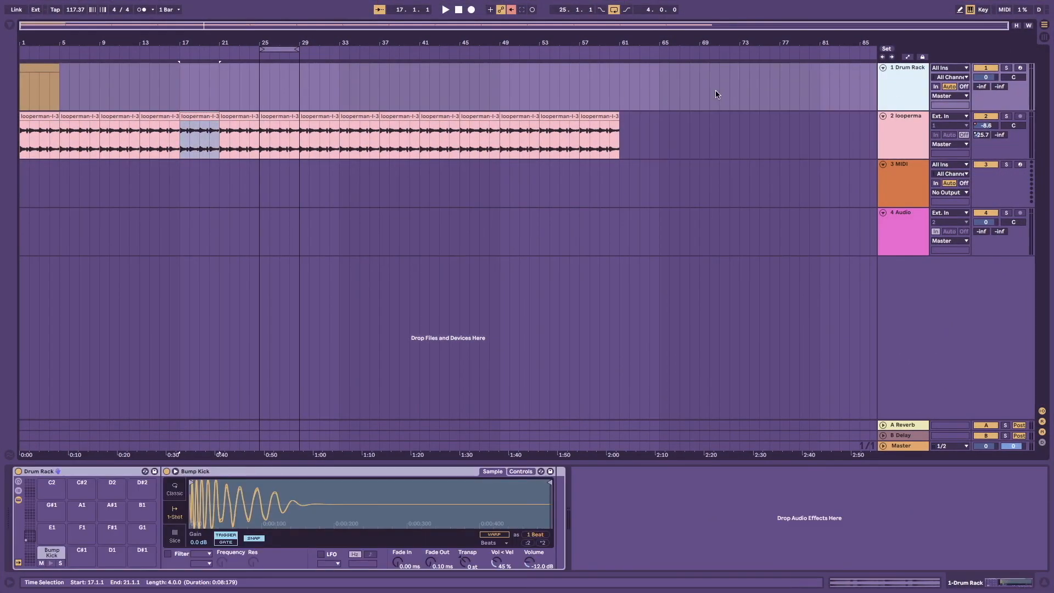
- Insert an empty four-bar MIDI clip from bar 9 to bar 13 on the 1 Drum Rack track
{"action": "left_click", "coordinate": [39, 71]}
{"action": "left_click", "coordinate": [121, 72]}
{"action": "left_click_drag", "start_coordinate": [102, 88], "coordinate": [141, 94]}
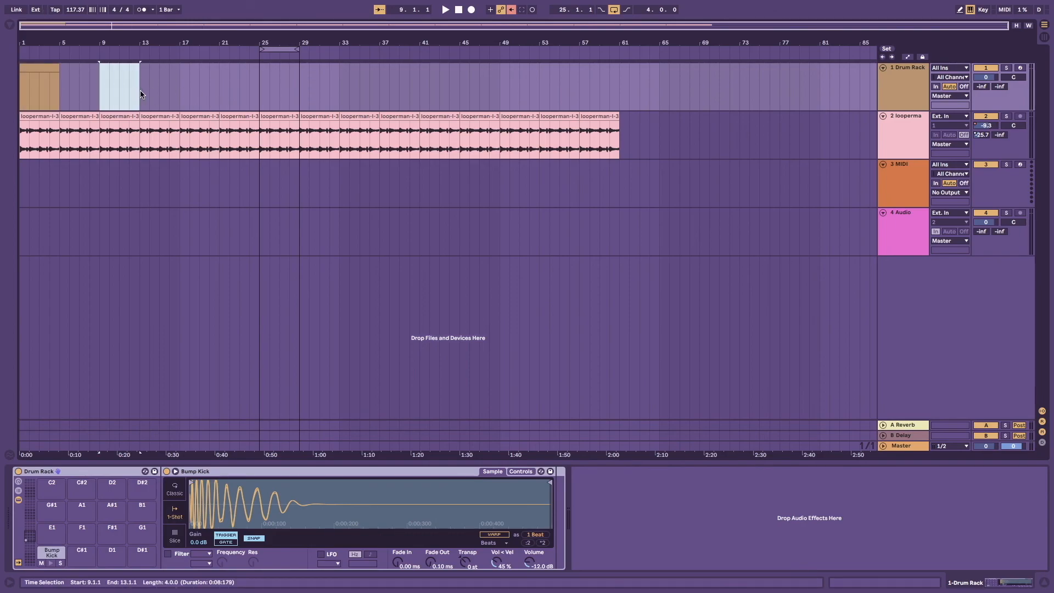
{"action": "key", "text": "ctrl+shift+m"}
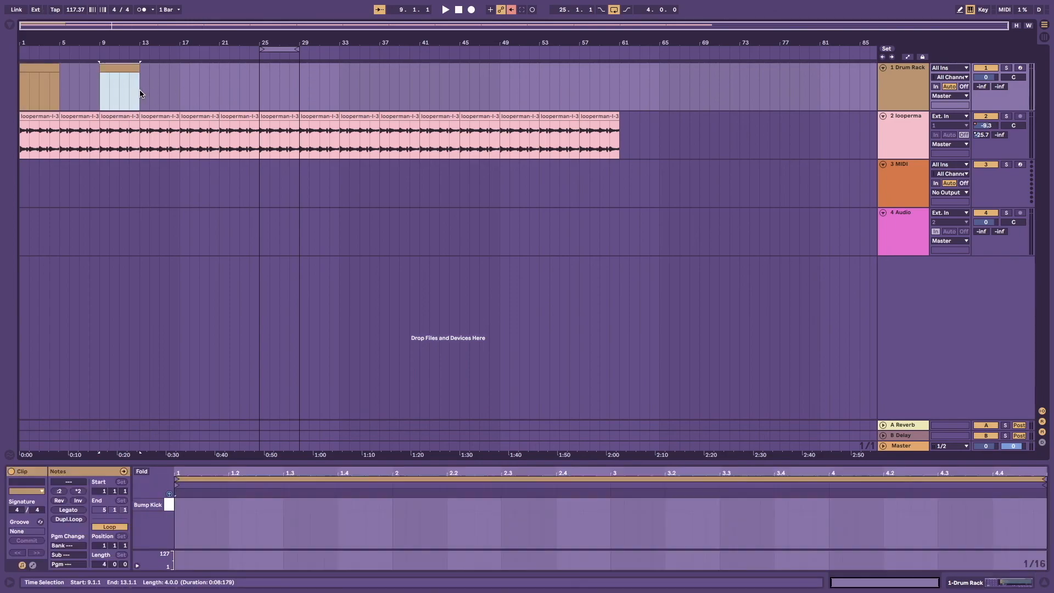
{"action": "double_click", "coordinate": [119, 67]}
- Display the 1 Drum Rack track's devices and replace its loaded rack with an empty Drum Rack from the browser's Drums category
{"action": "double_click", "coordinate": [912, 84]}
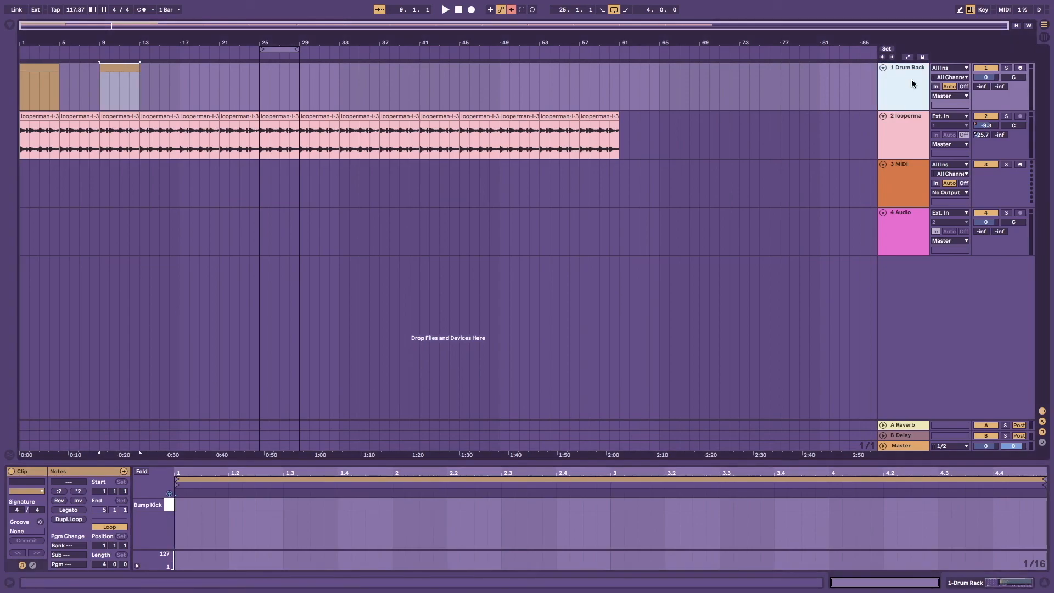
{"action": "left_click", "coordinate": [10, 25]}
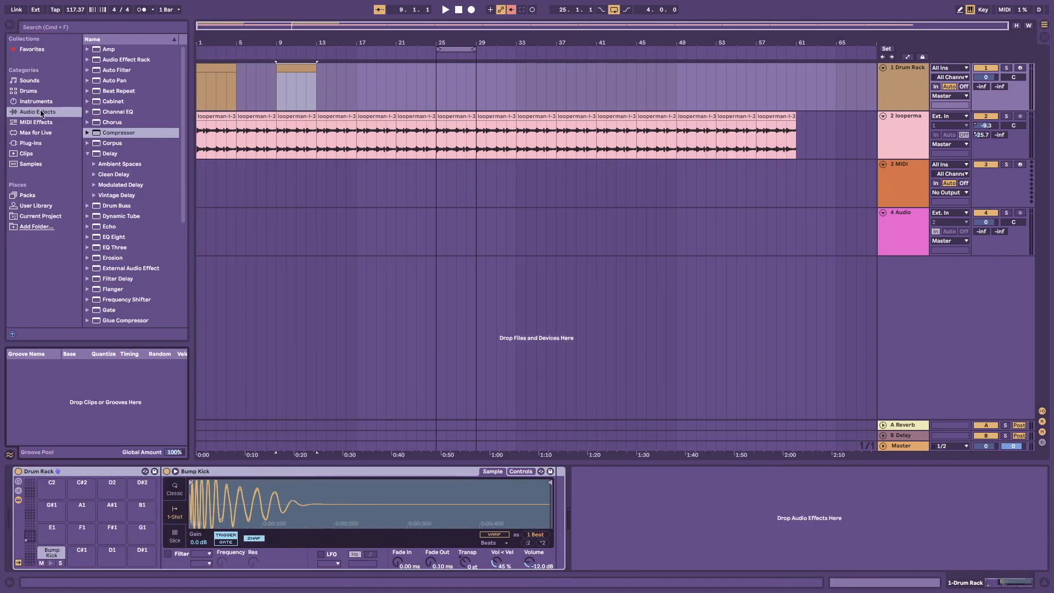
{"action": "left_click", "coordinate": [32, 92]}
{"action": "left_click_drag", "start_coordinate": [108, 59], "coordinate": [911, 81]}
{"action": "left_click", "coordinate": [909, 81]}
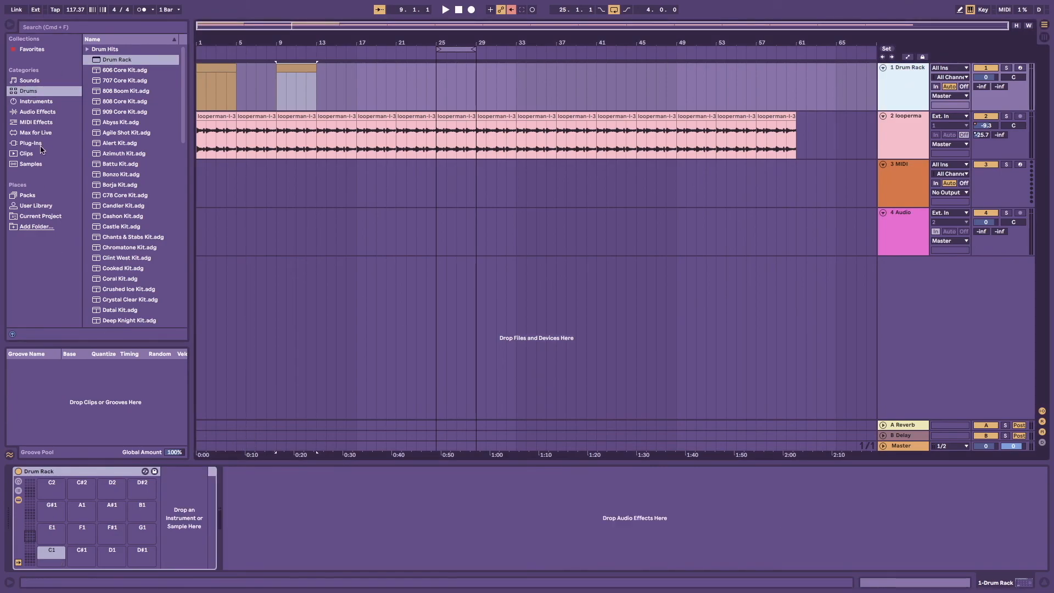
- Search the Samples category for "kick", load Bump Kick onto the Drum Rack's E1 pad, and clear the search
{"action": "left_click", "coordinate": [25, 163]}
{"action": "left_click", "coordinate": [108, 27]}
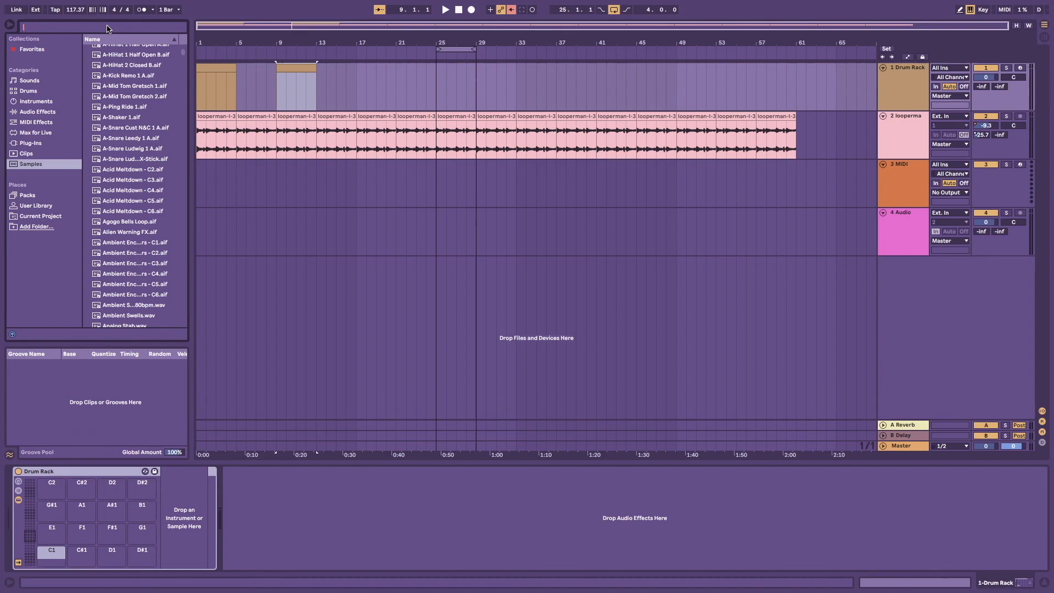
{"action": "type", "text": "kick"}
{"action": "left_click_drag", "start_coordinate": [120, 59], "coordinate": [52, 533]}
{"action": "left_click", "coordinate": [181, 27]}
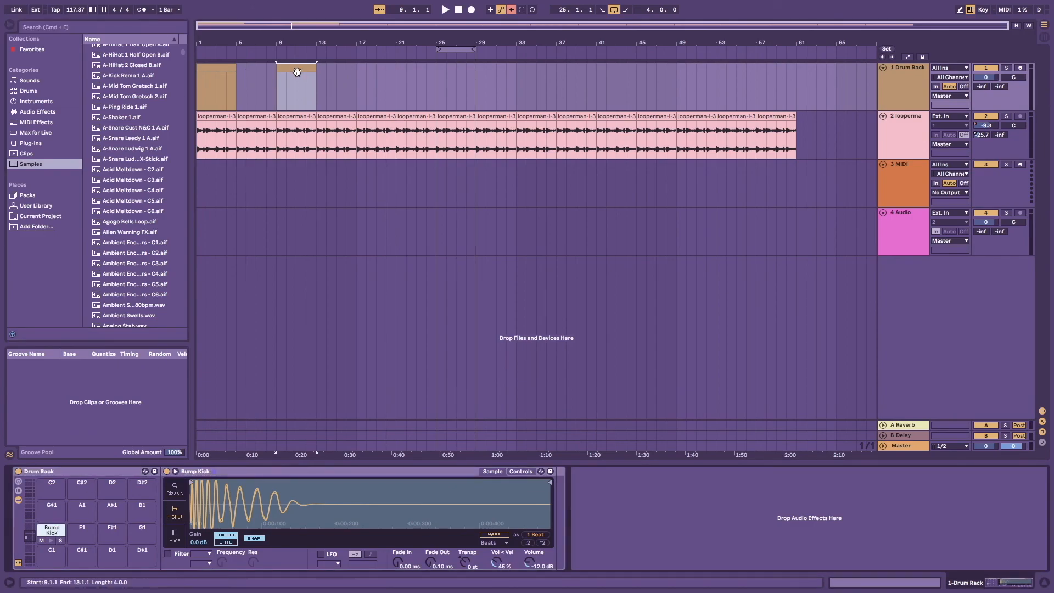
- Enlarge the note editor for the bar 9 clip, start playback, and add Bump Kick notes at 1.1.4, 1.2.4 and 1.3.4
{"action": "left_click", "coordinate": [297, 73]}
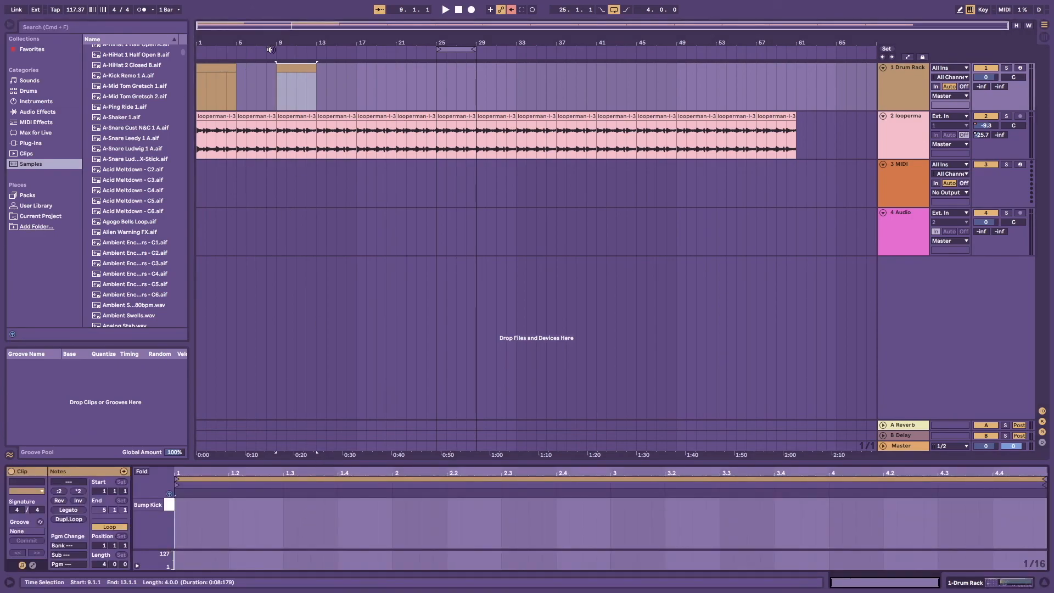
{"action": "left_click_drag", "start_coordinate": [347, 464], "coordinate": [231, 233]}
{"action": "key", "text": "space"}
{"action": "double_click", "coordinate": [220, 274]}
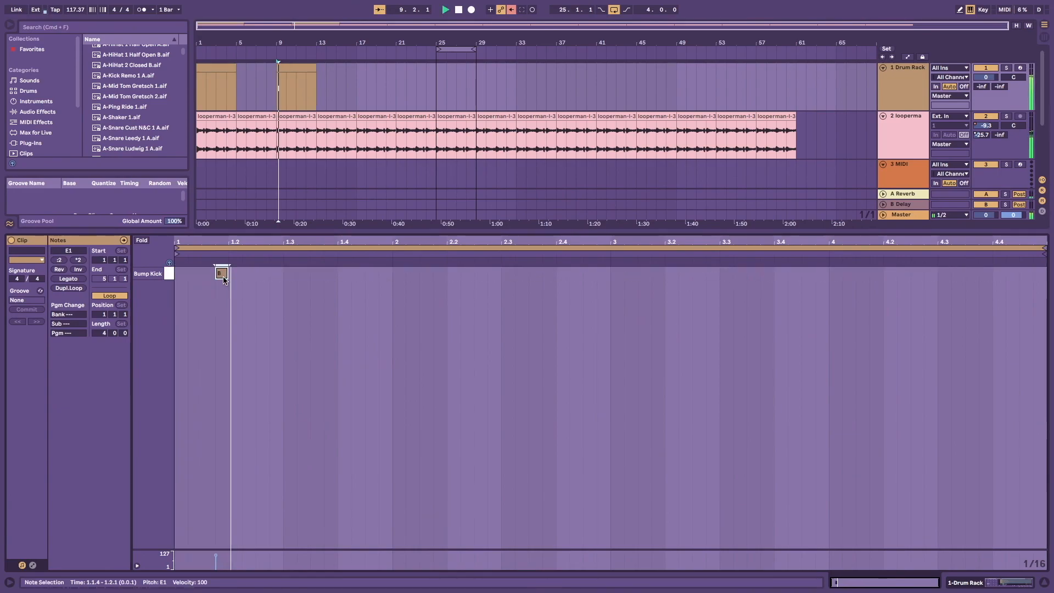
{"action": "double_click", "coordinate": [276, 272]}
{"action": "double_click", "coordinate": [330, 273]}
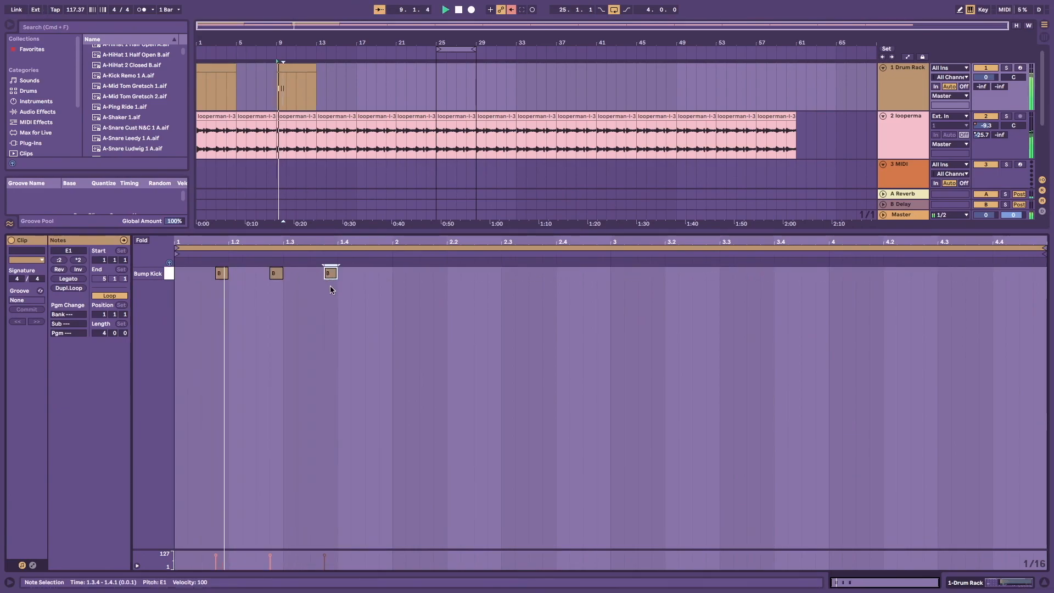
- Stop playback, remove the three Bump Kick notes from the clip, and shrink the note editor back down
{"action": "double_click", "coordinate": [330, 272]}
{"action": "key", "text": "space"}
{"action": "double_click", "coordinate": [276, 273]}
{"action": "double_click", "coordinate": [219, 273]}
{"action": "left_click_drag", "start_coordinate": [299, 231], "coordinate": [307, 494]}
- Delete both MIDI clips from the 1 Drum Rack track, and place the insert marker at bar 3 on the 3 MIDI track
{"action": "left_click", "coordinate": [308, 70]}
{"action": "key", "text": "Delete"}
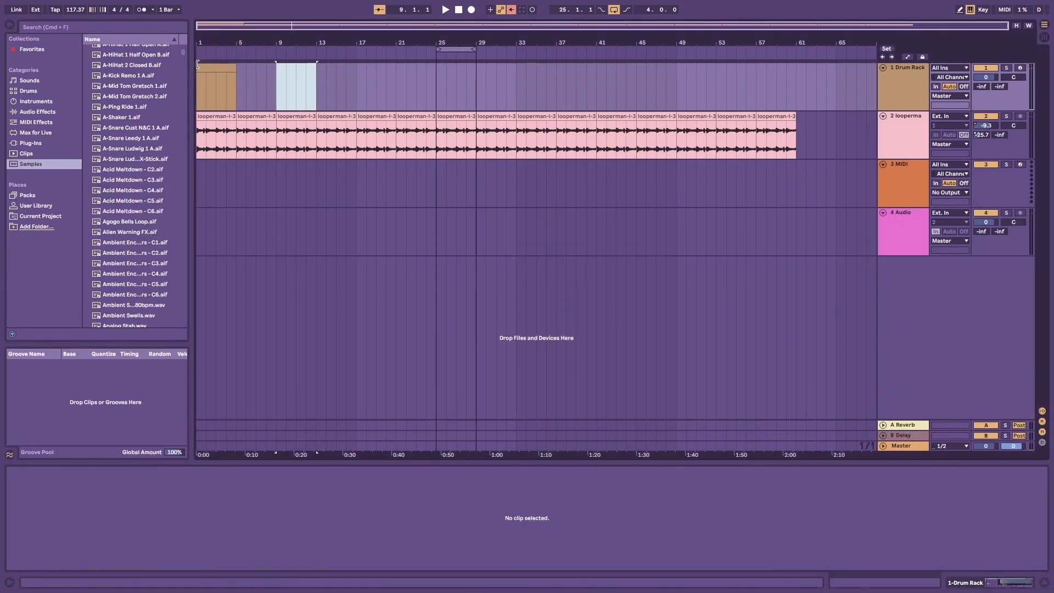
{"action": "left_click", "coordinate": [210, 71]}
{"action": "key", "text": "Delete"}
{"action": "left_click", "coordinate": [214, 180]}
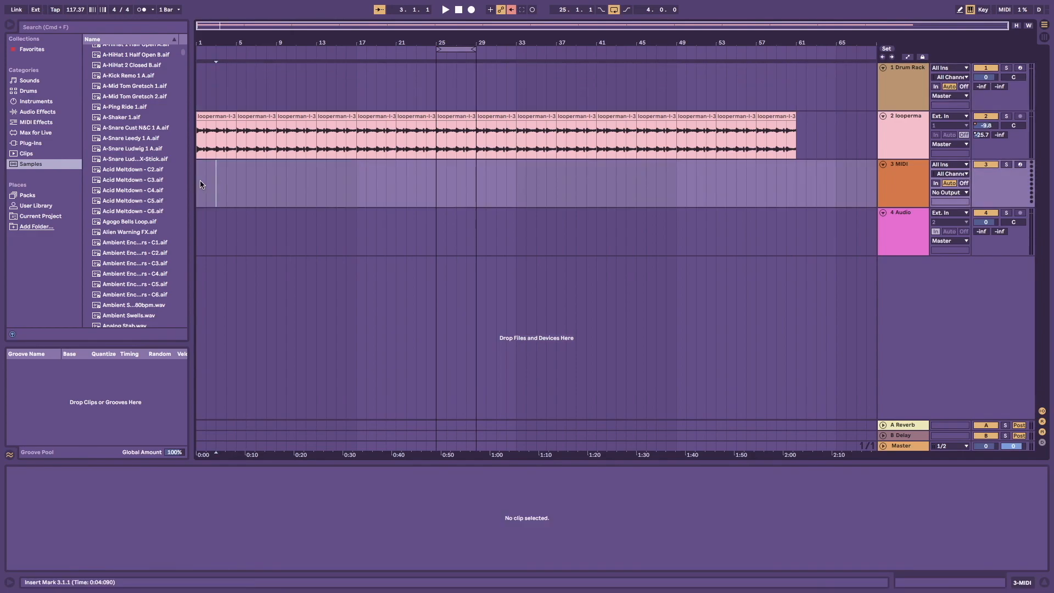